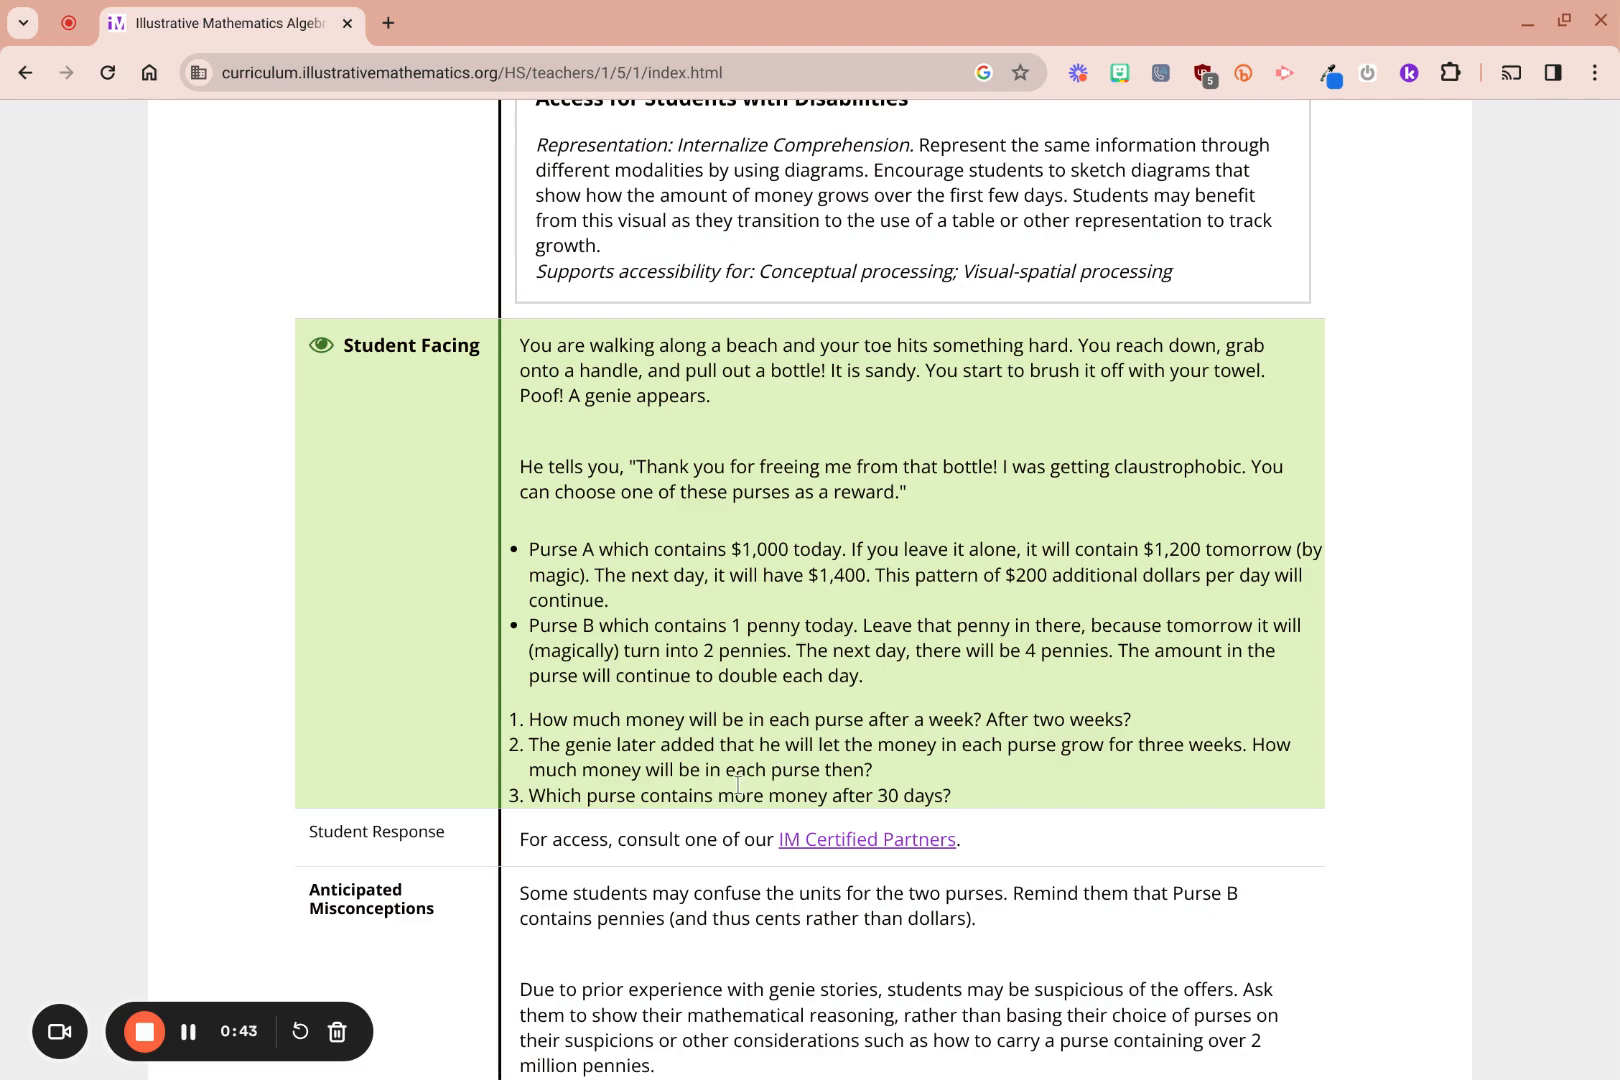
Create a new blank Google Sheets spreadsheet in a new browser tab using the address sheets.new
left_click(392, 33)
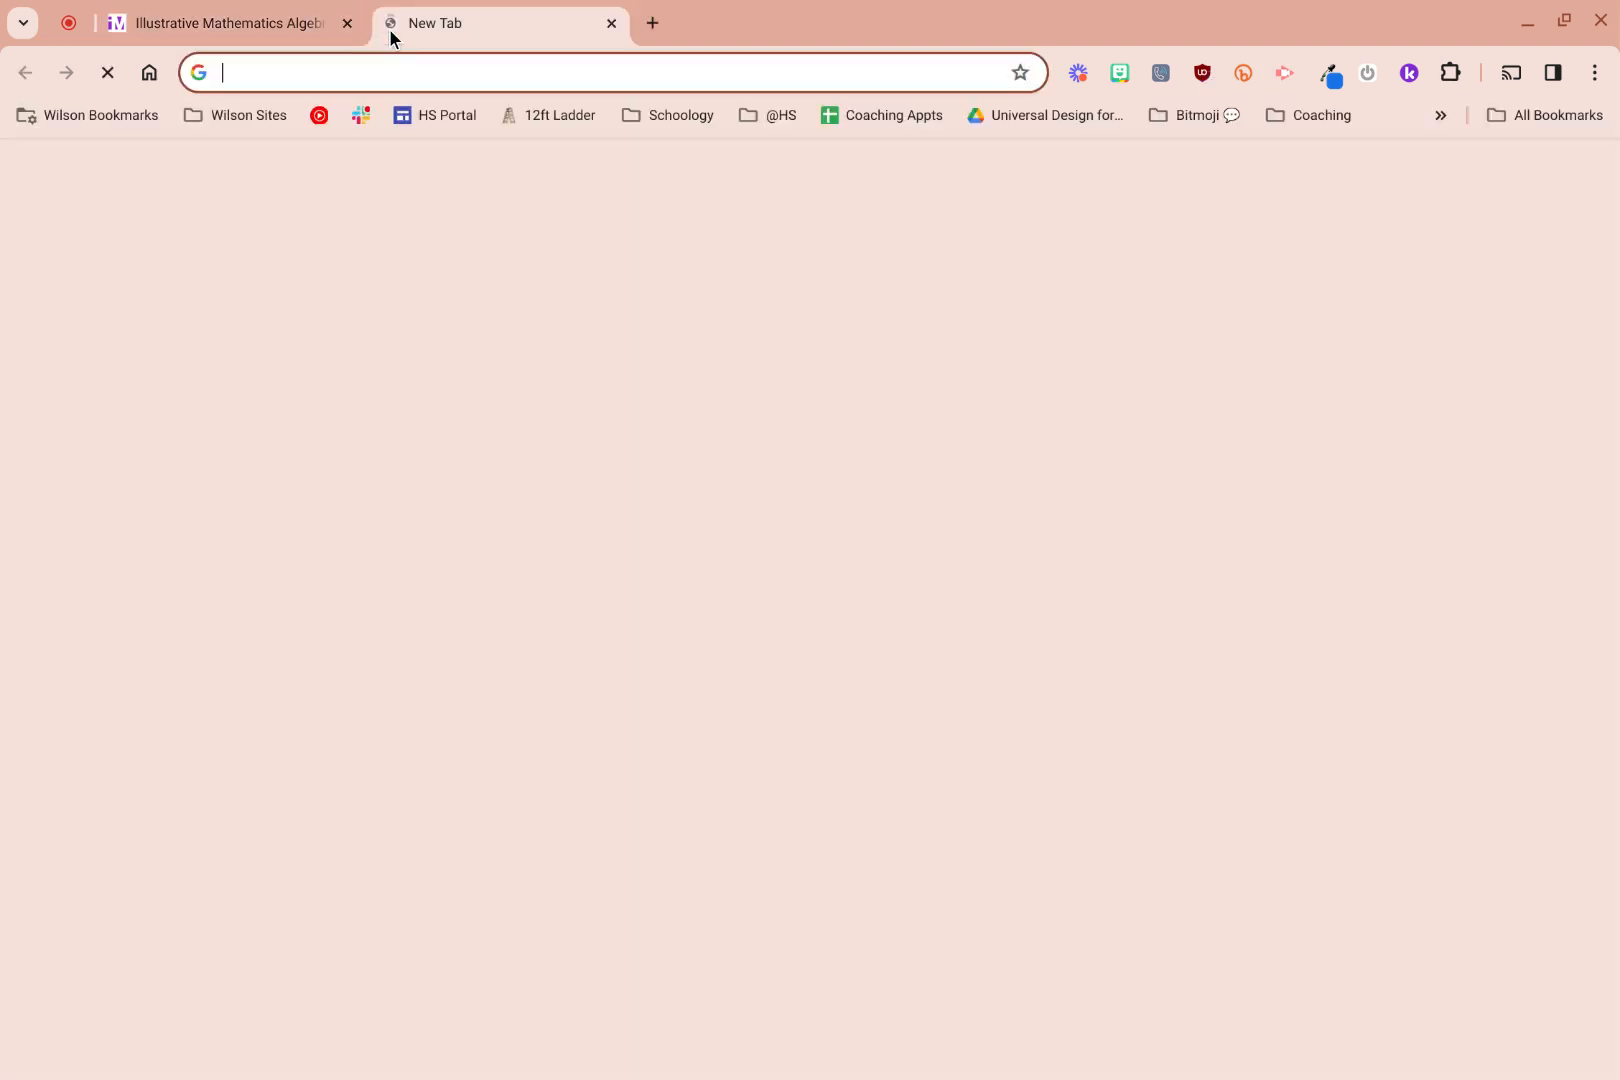
type("sheets.new")
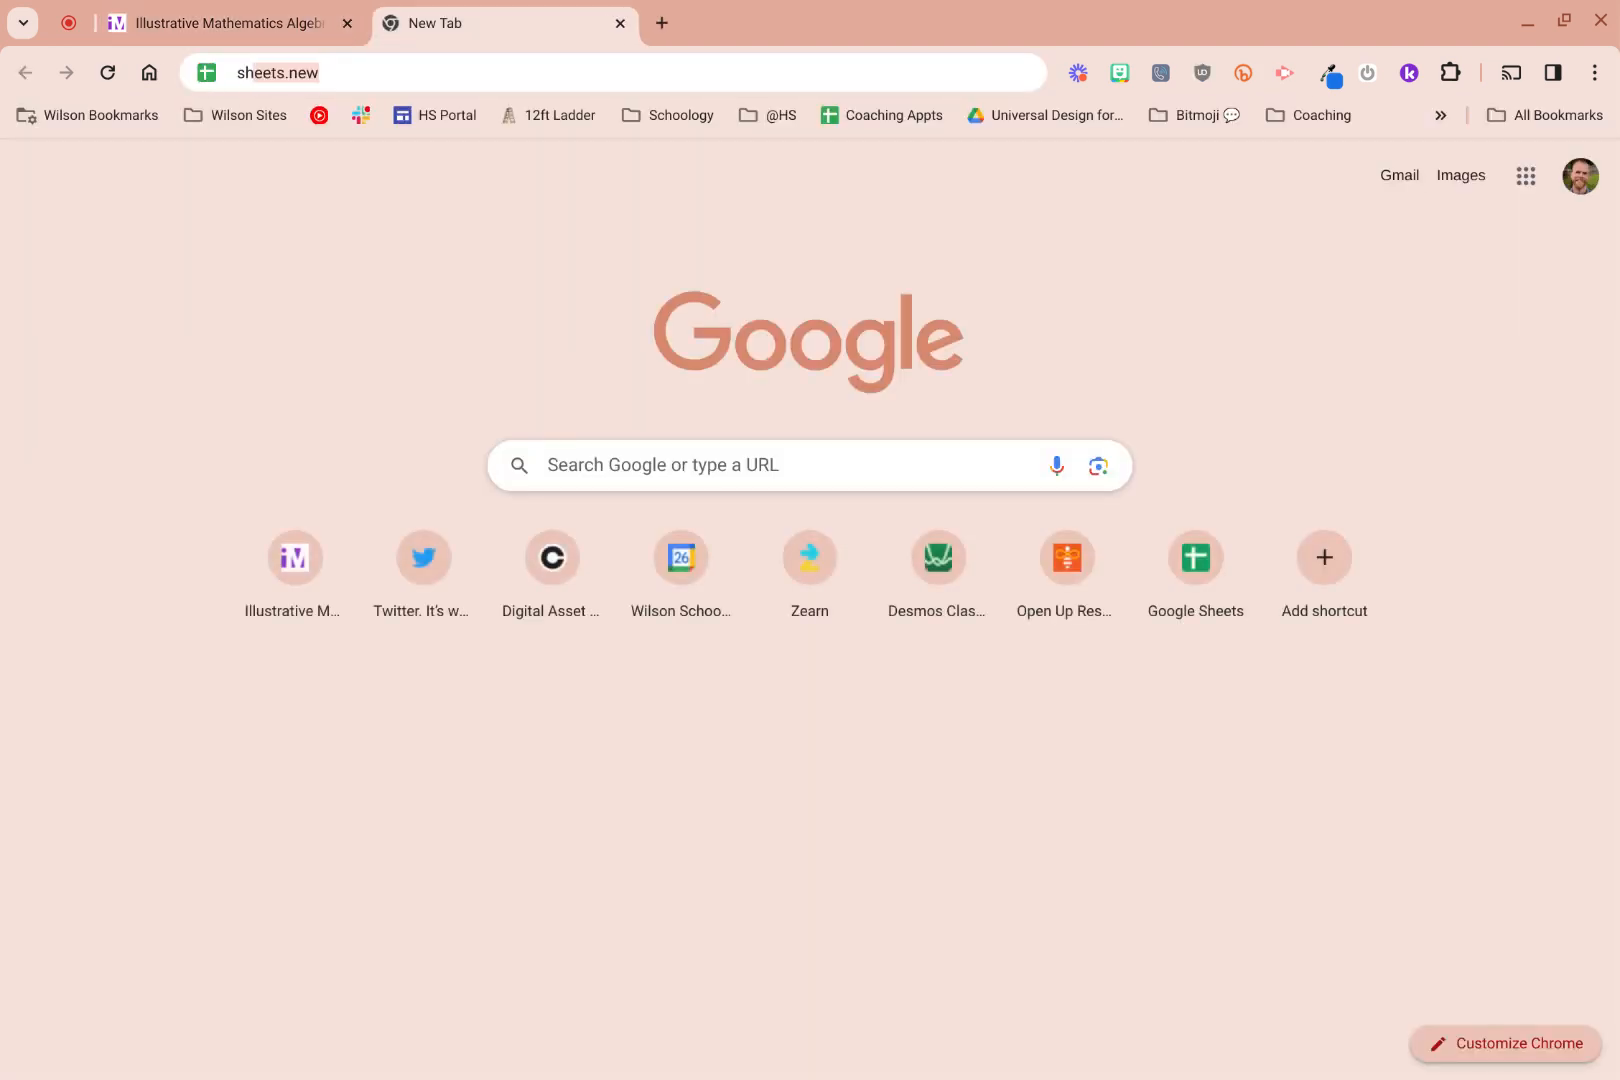
key("Return")
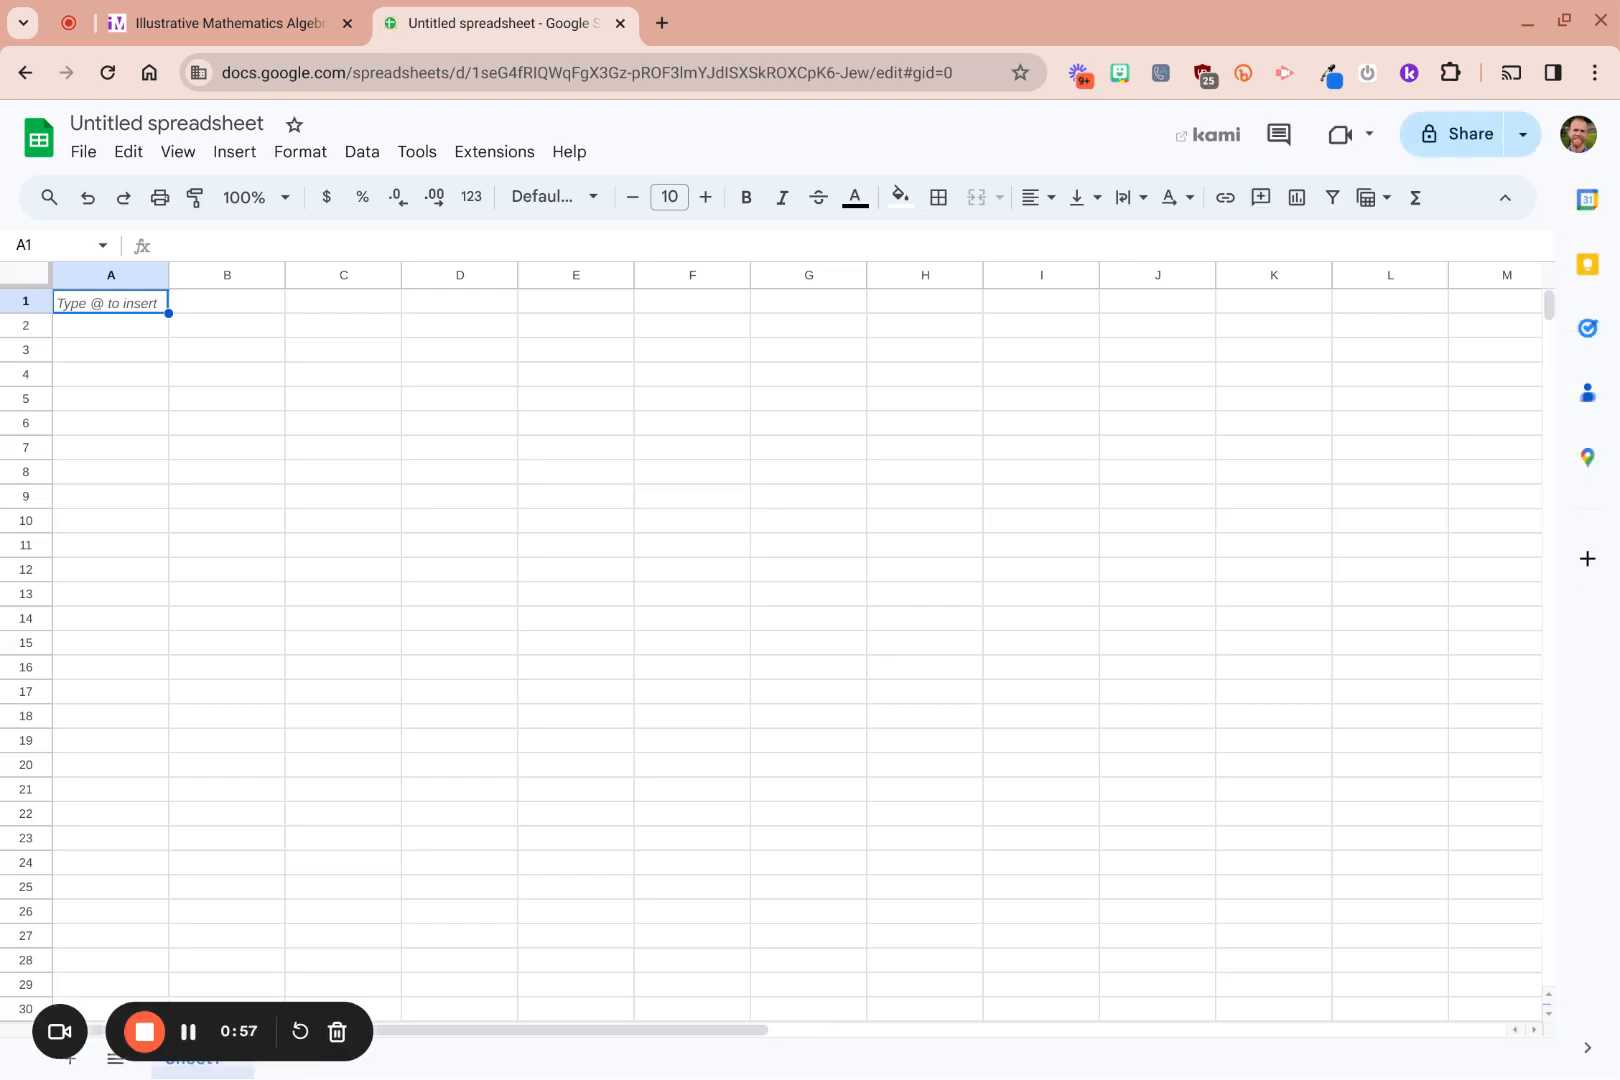
Rename the untitled spreadsheet as A1U5L01A02
left_click(140, 126)
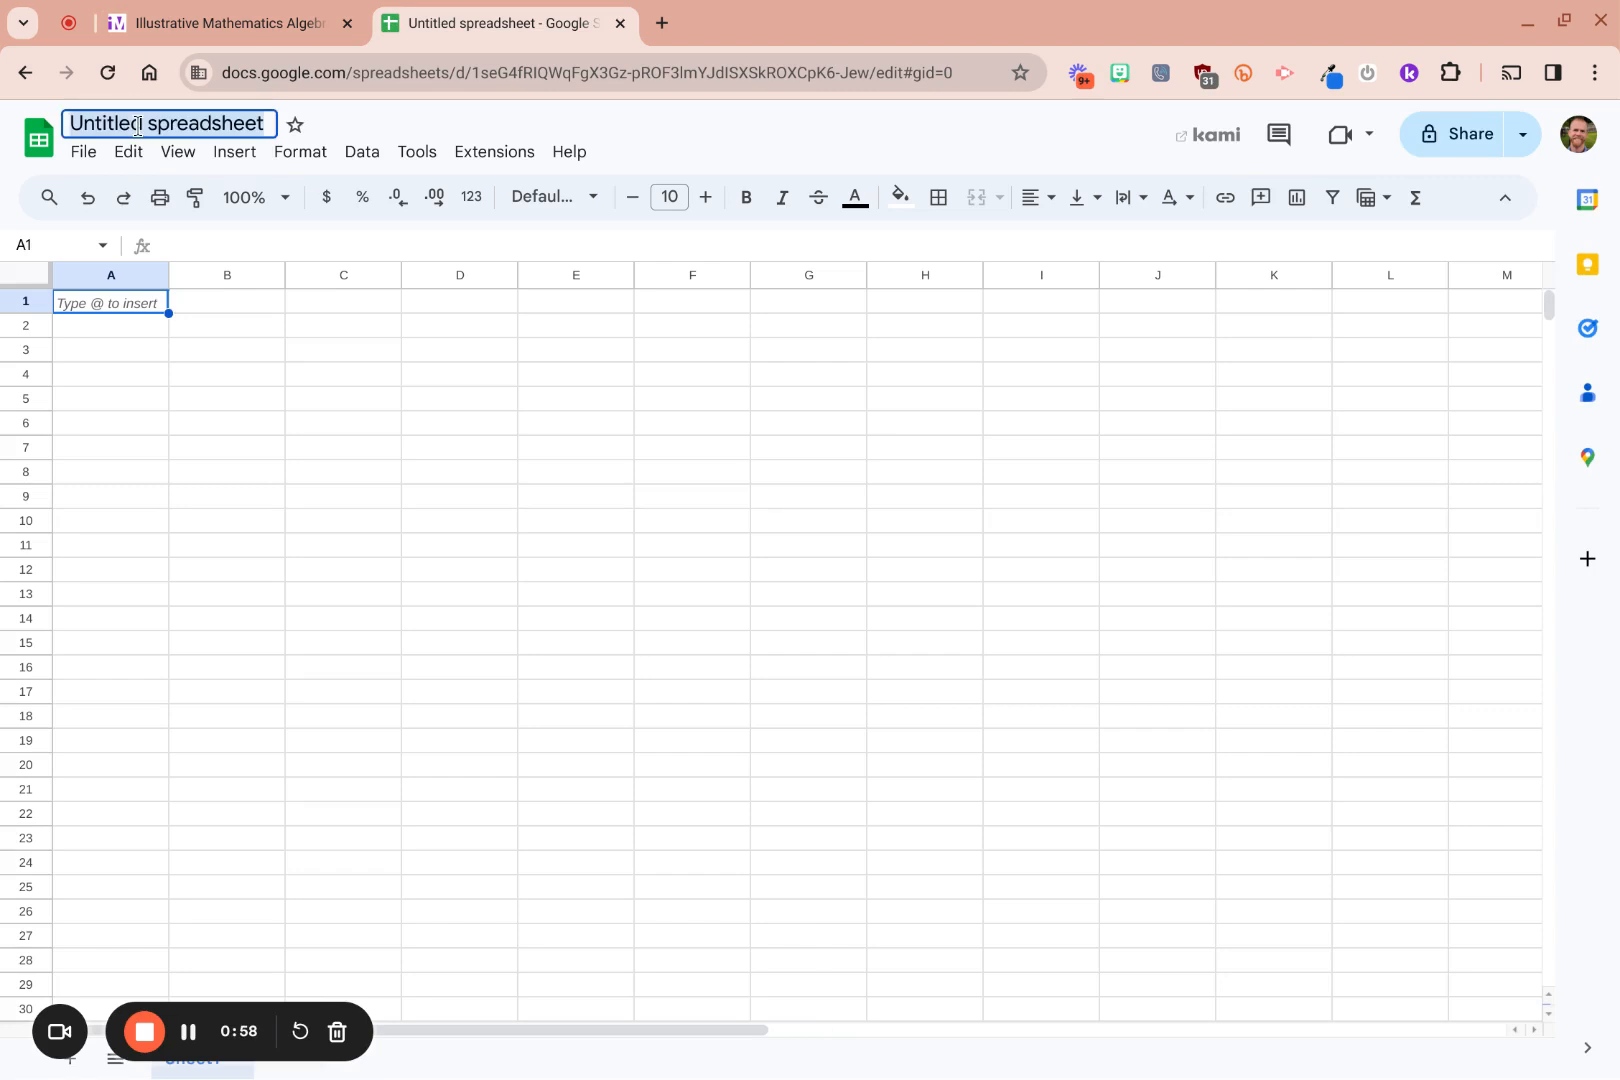
type("A1U5L")
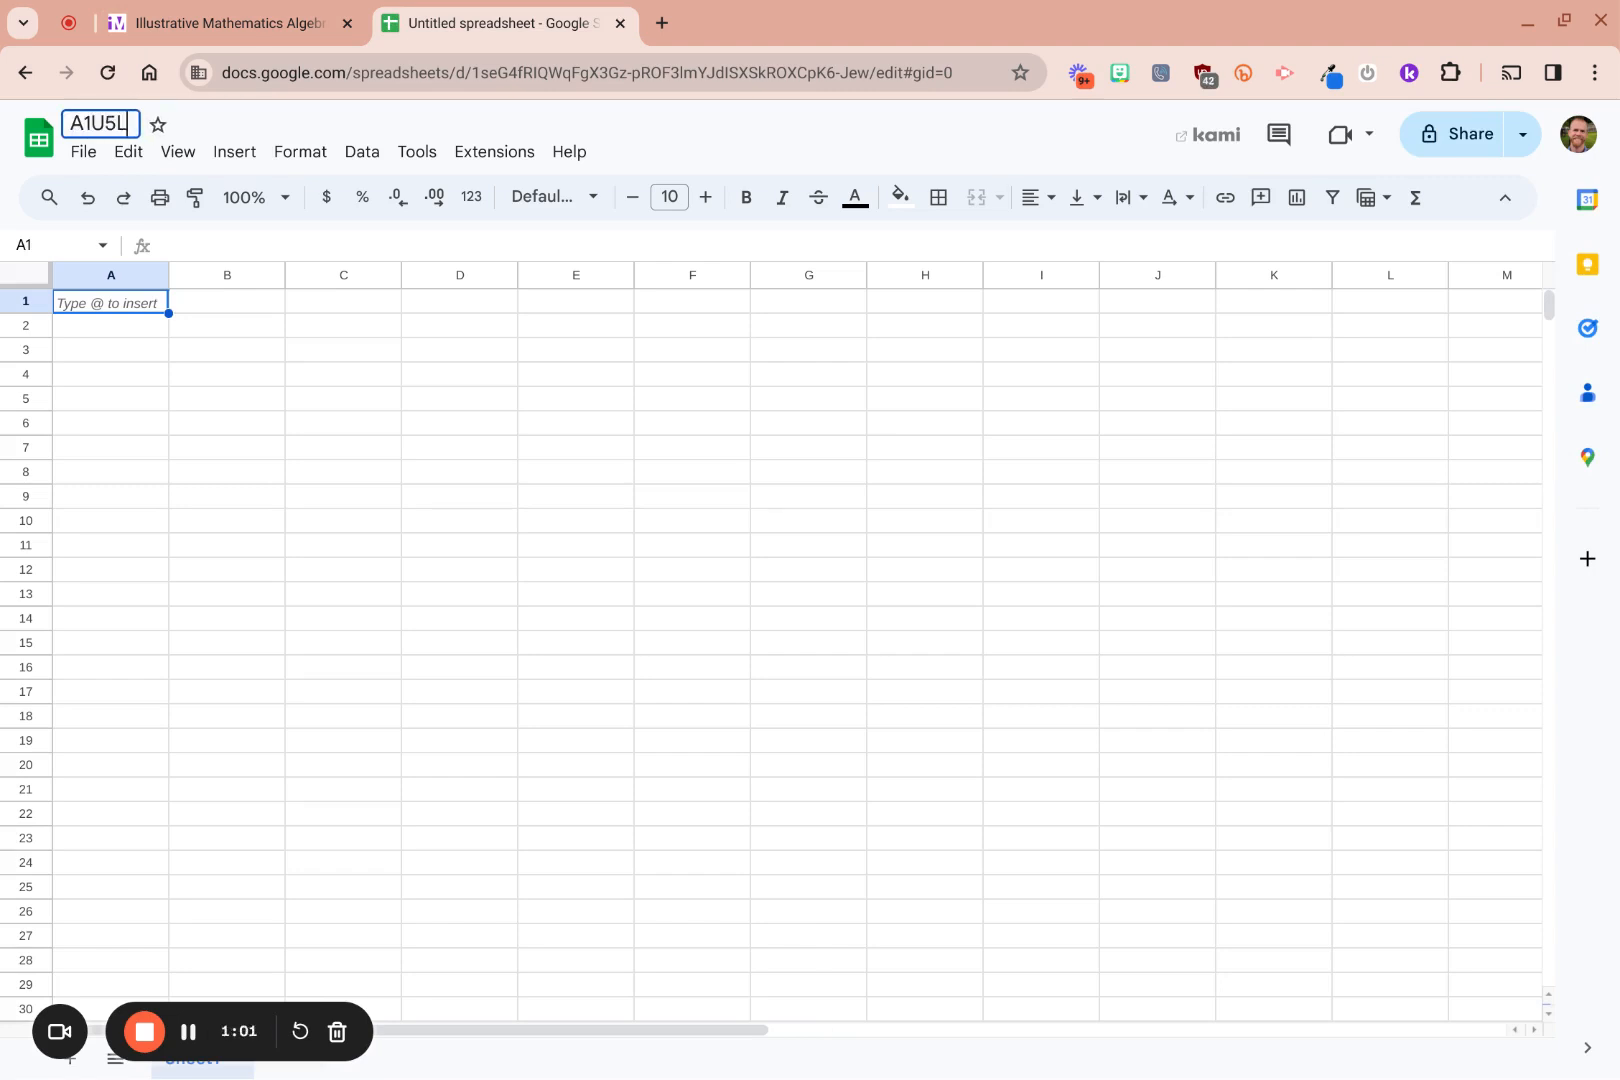
type("01A02")
key("Return")
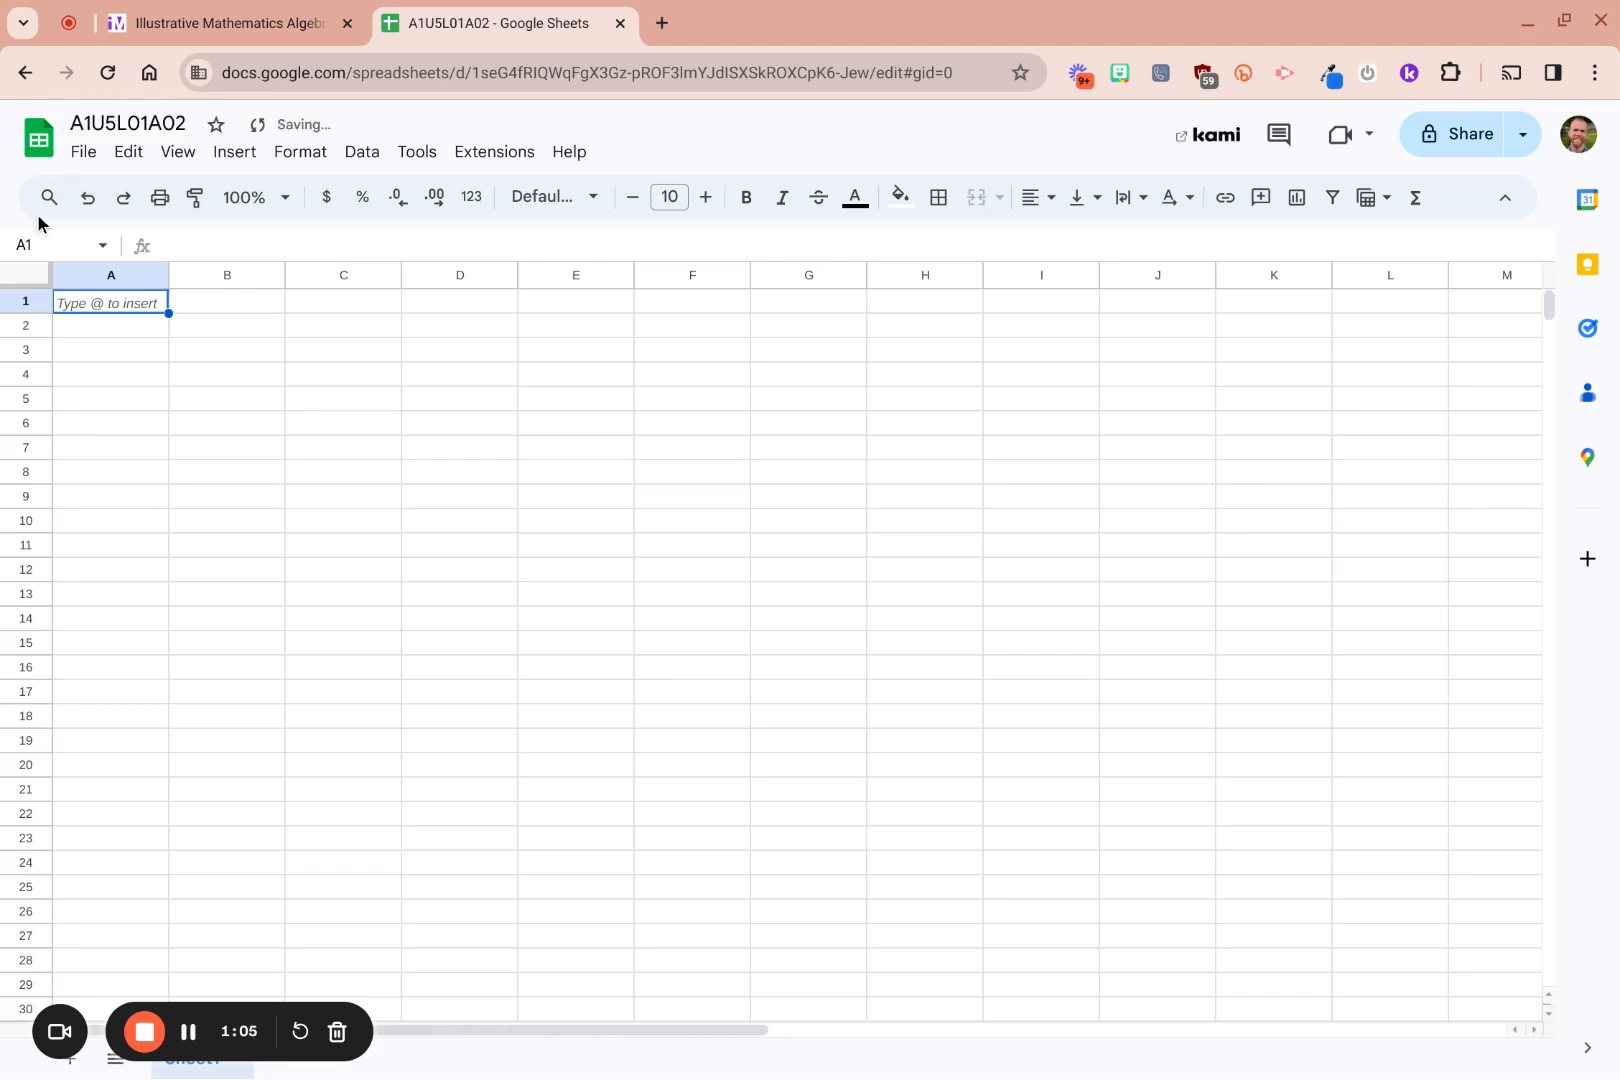
Set the spreadsheet's zoom level to 150%
left_click(285, 197)
left_click(243, 424)
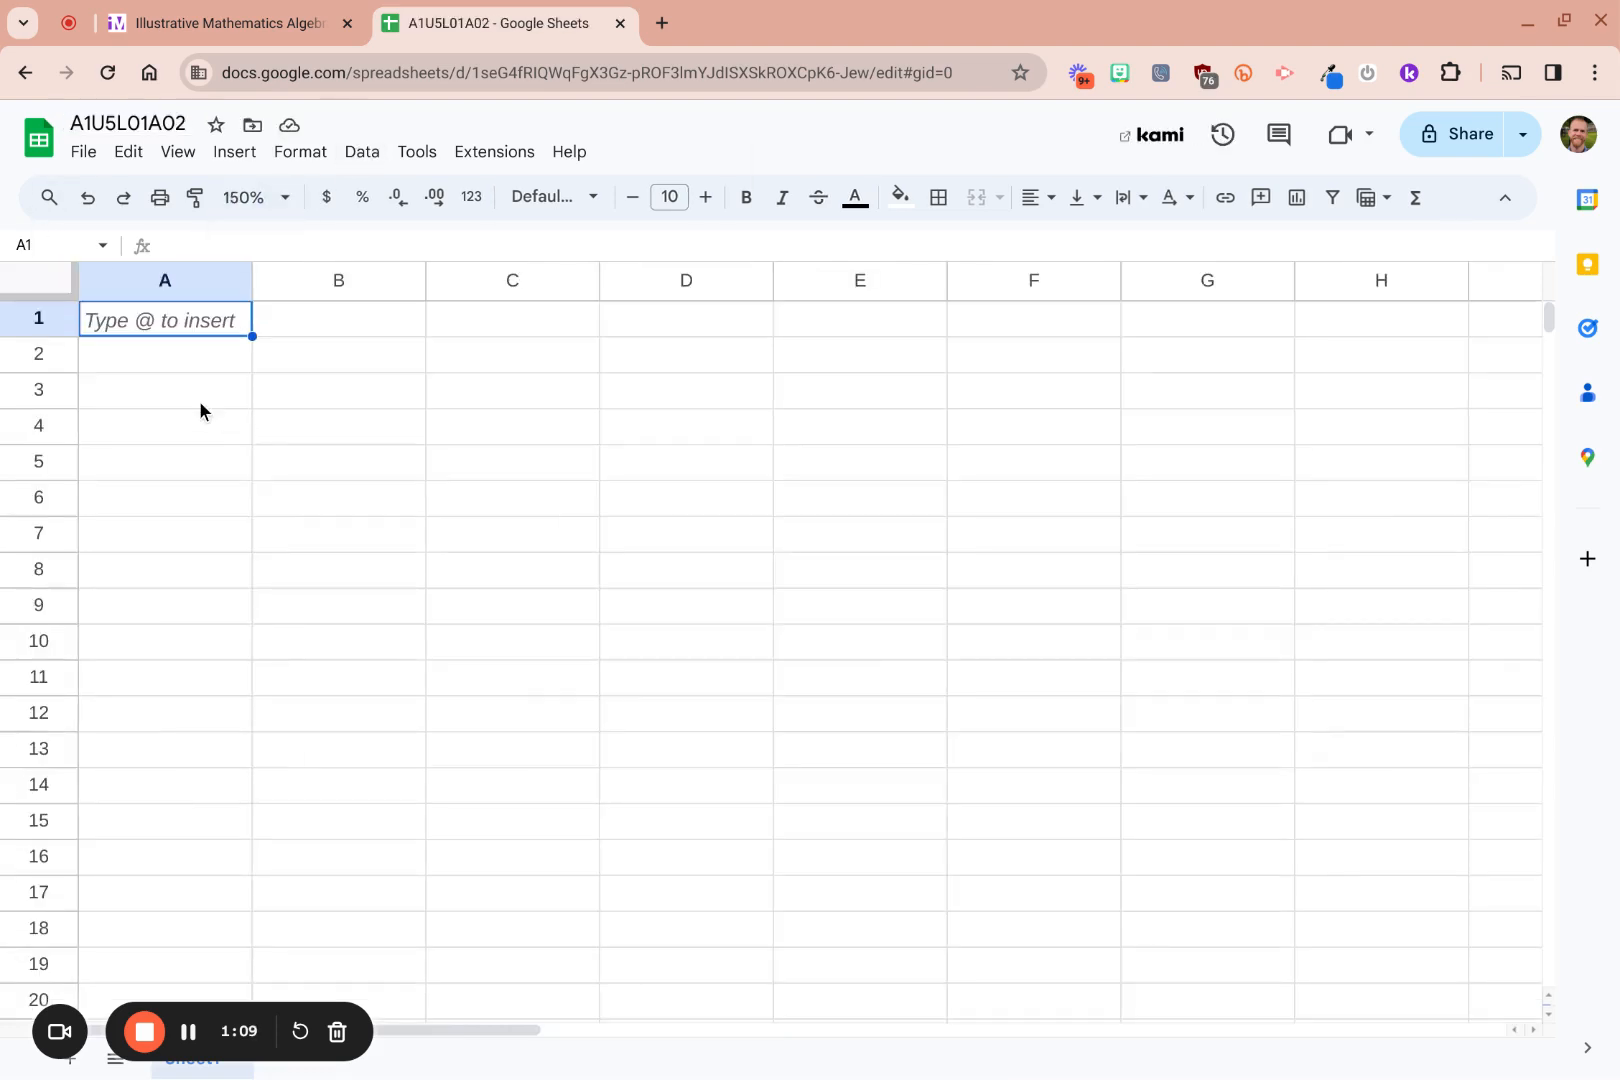
left_click(224, 463)
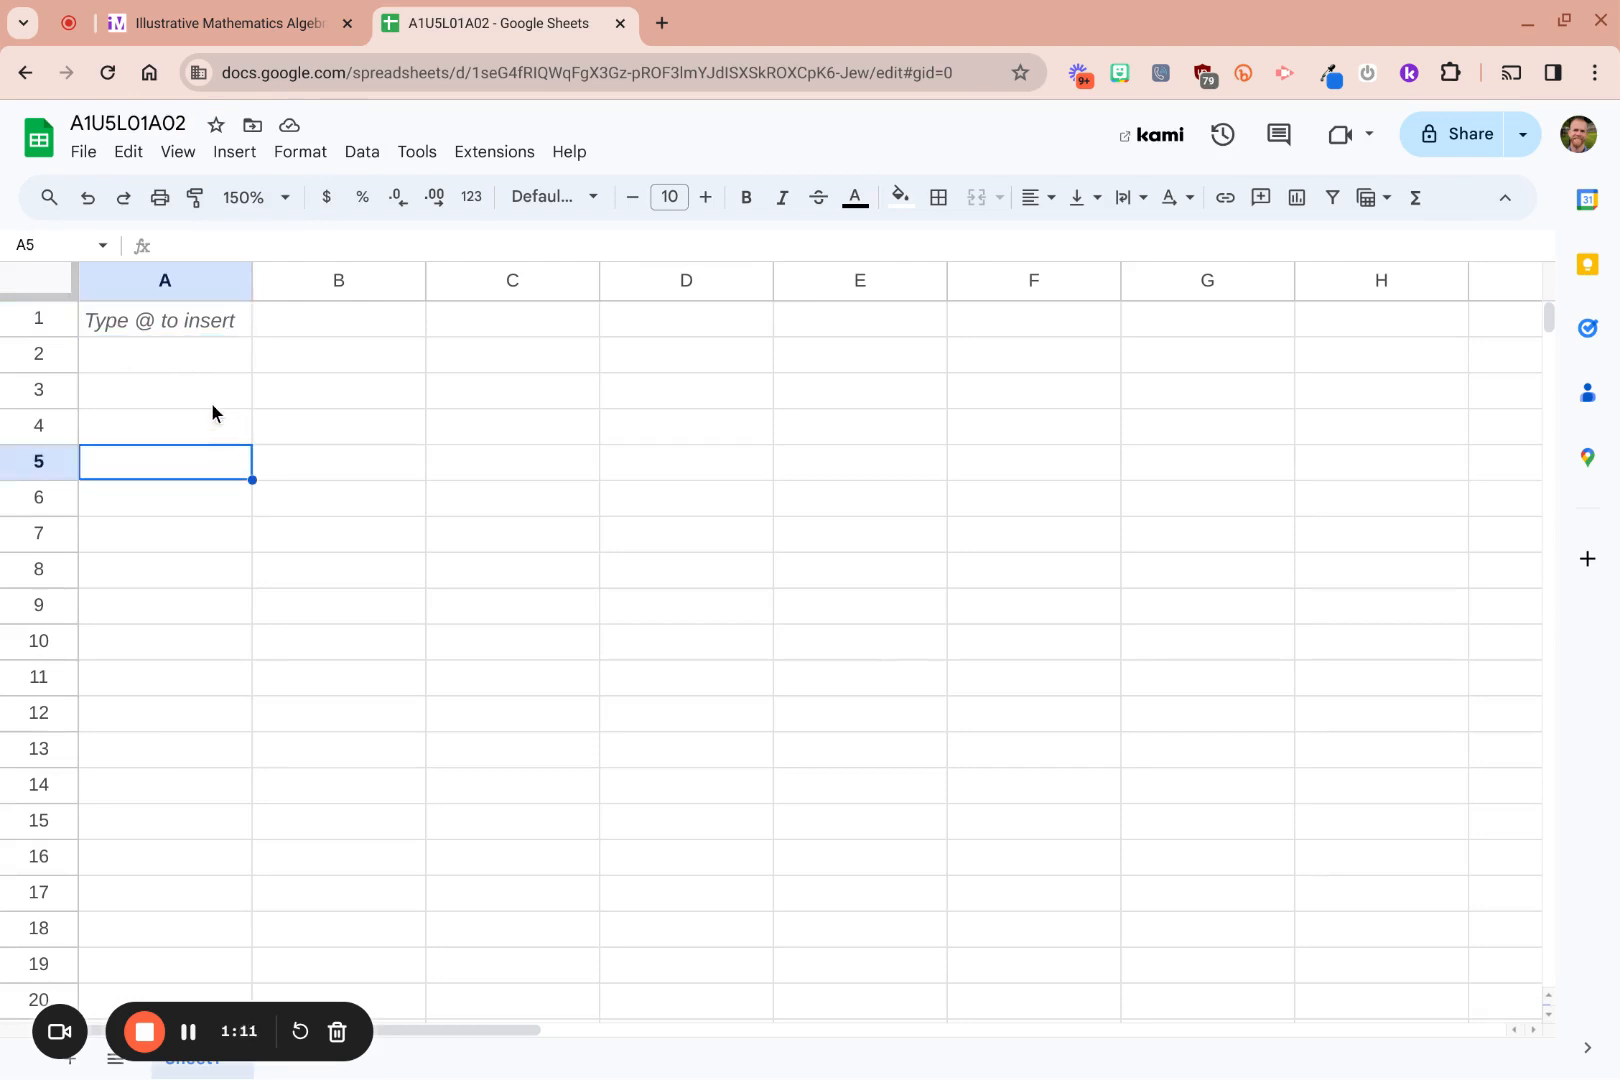
Enter the column headings Day, Purse A and Purse B in cells A1, B1 and C1
left_click(182, 335)
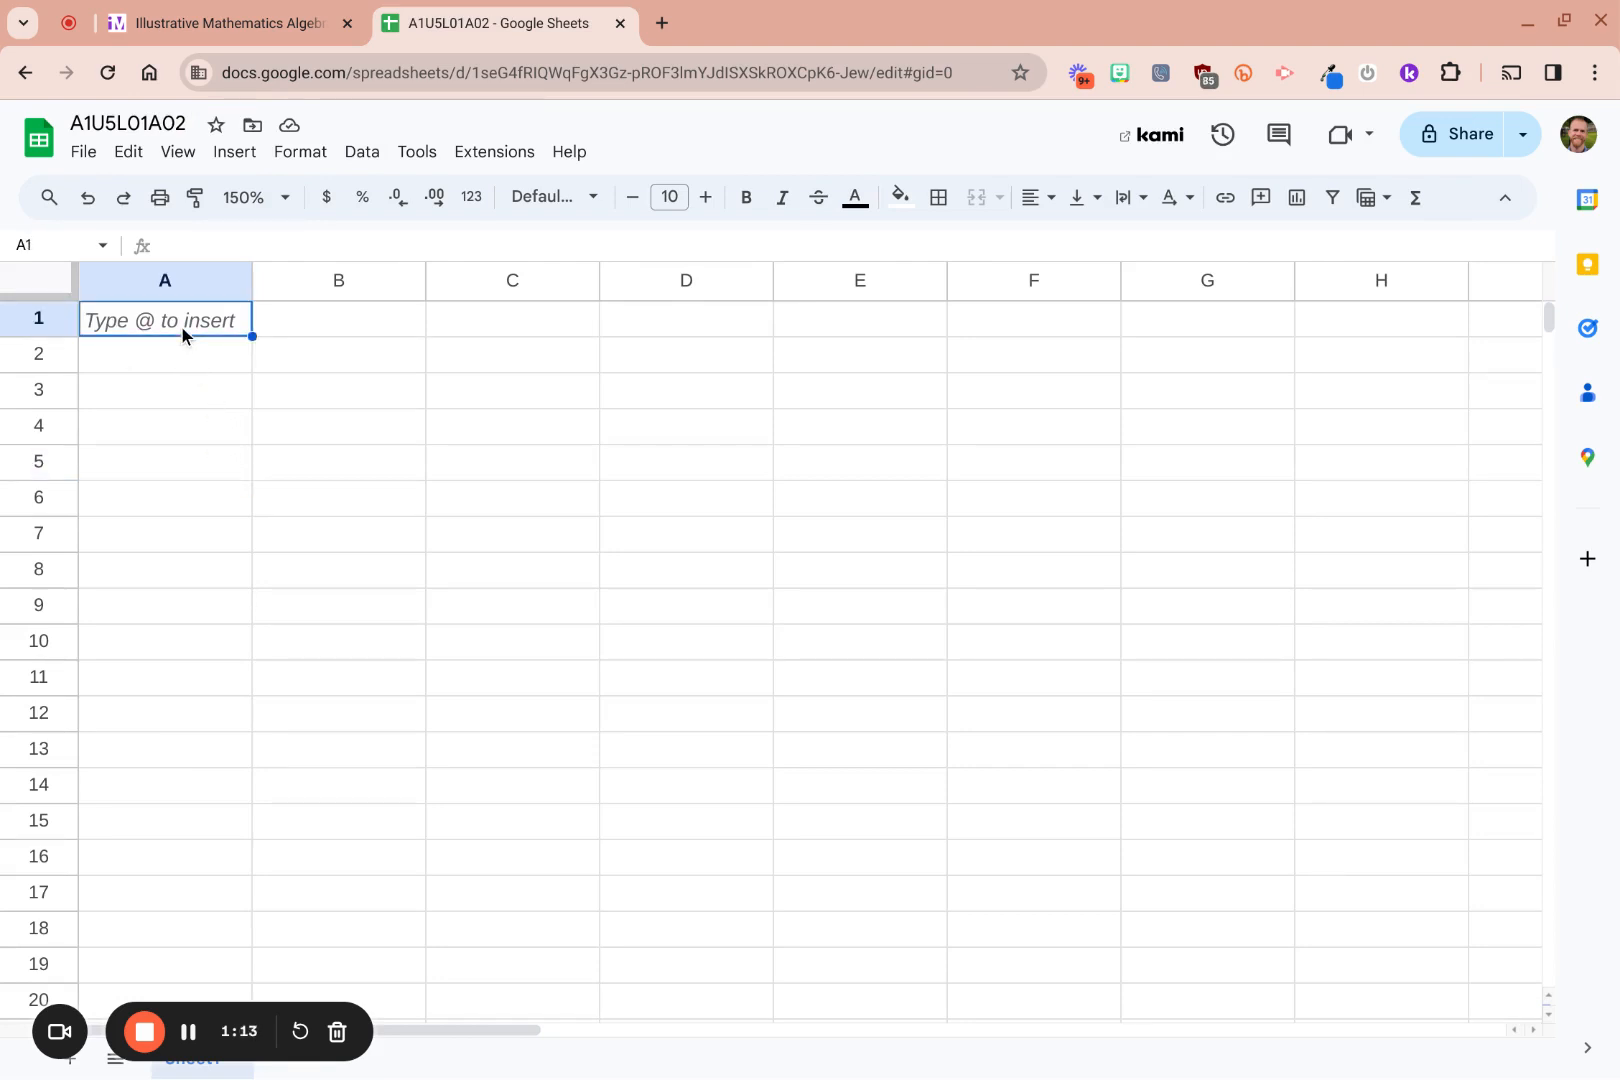
type("Day")
key("Tab")
type("Pu")
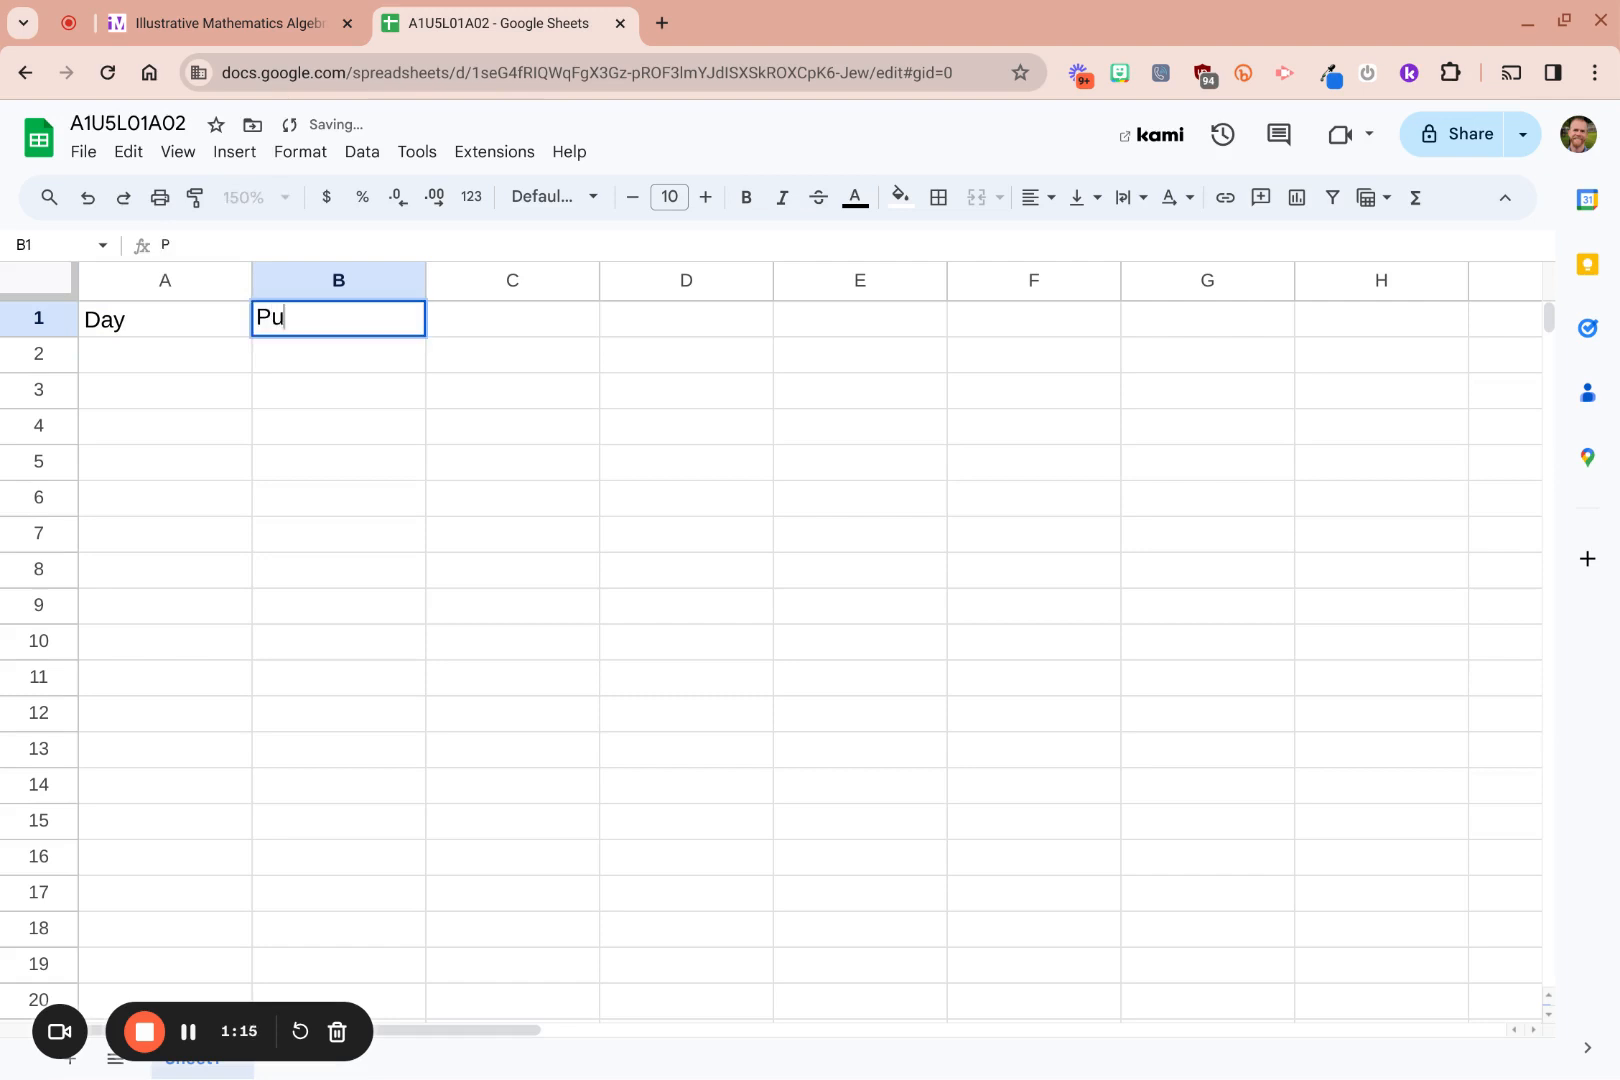
type("rse A")
key("Tab")
type("Purs")
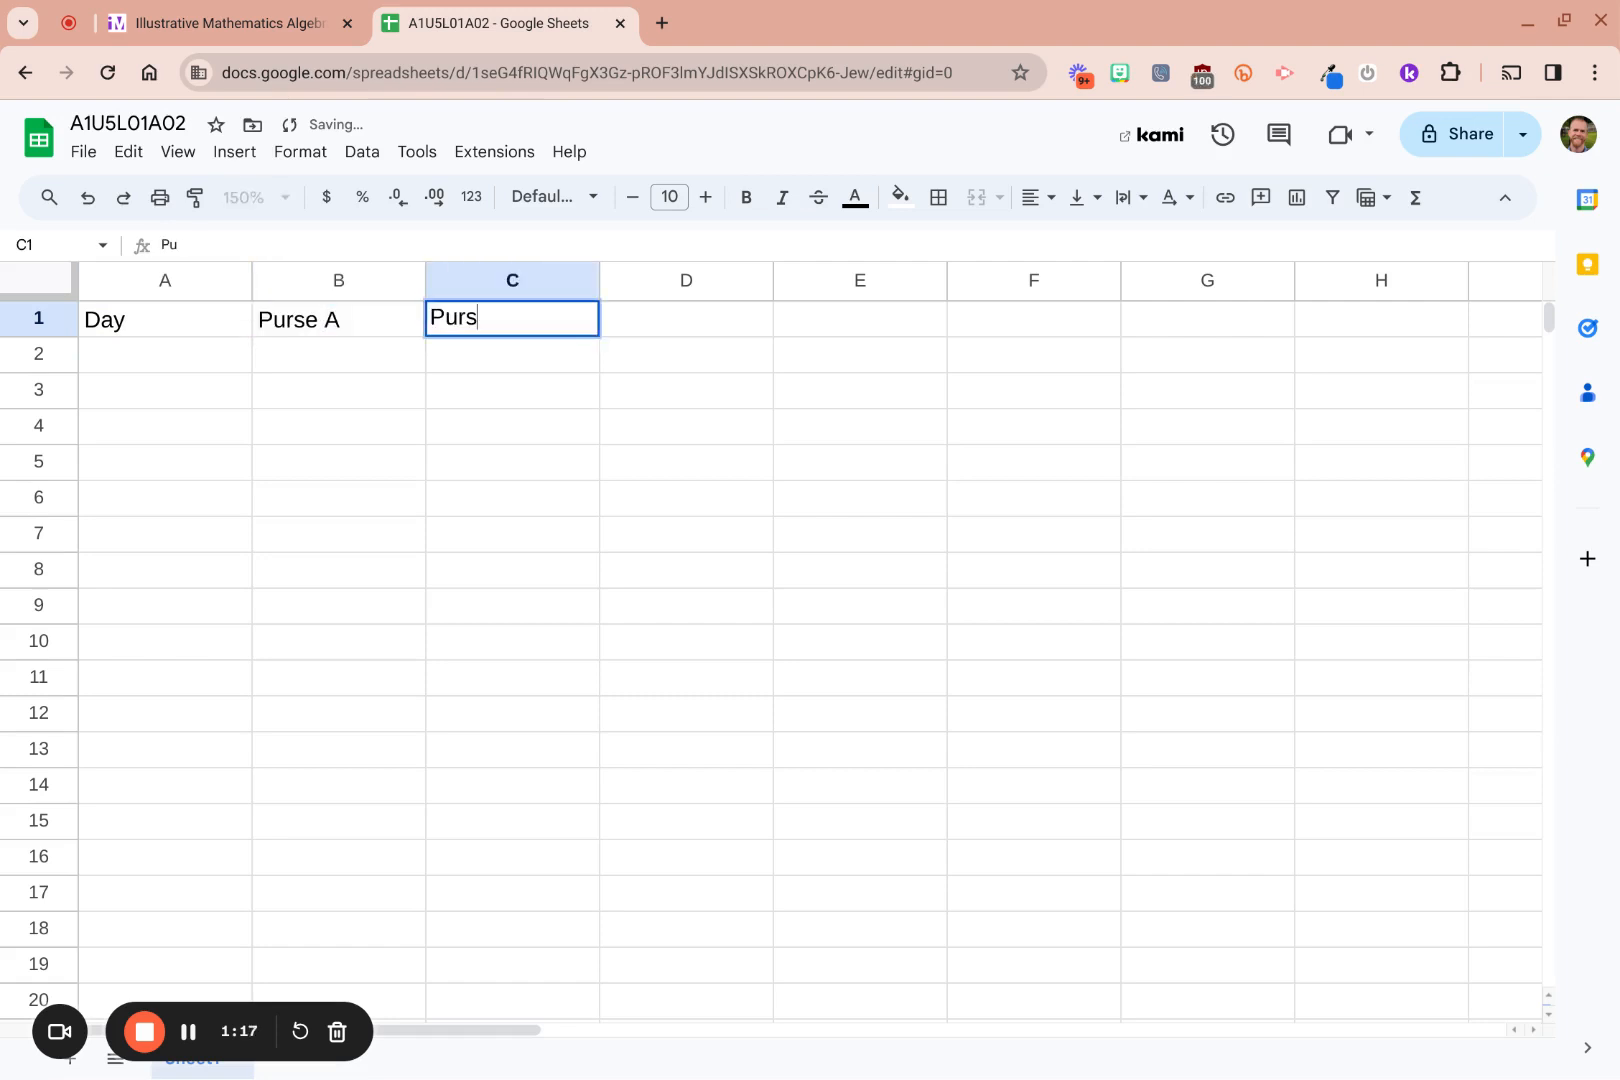
type("e B")
key("Return")
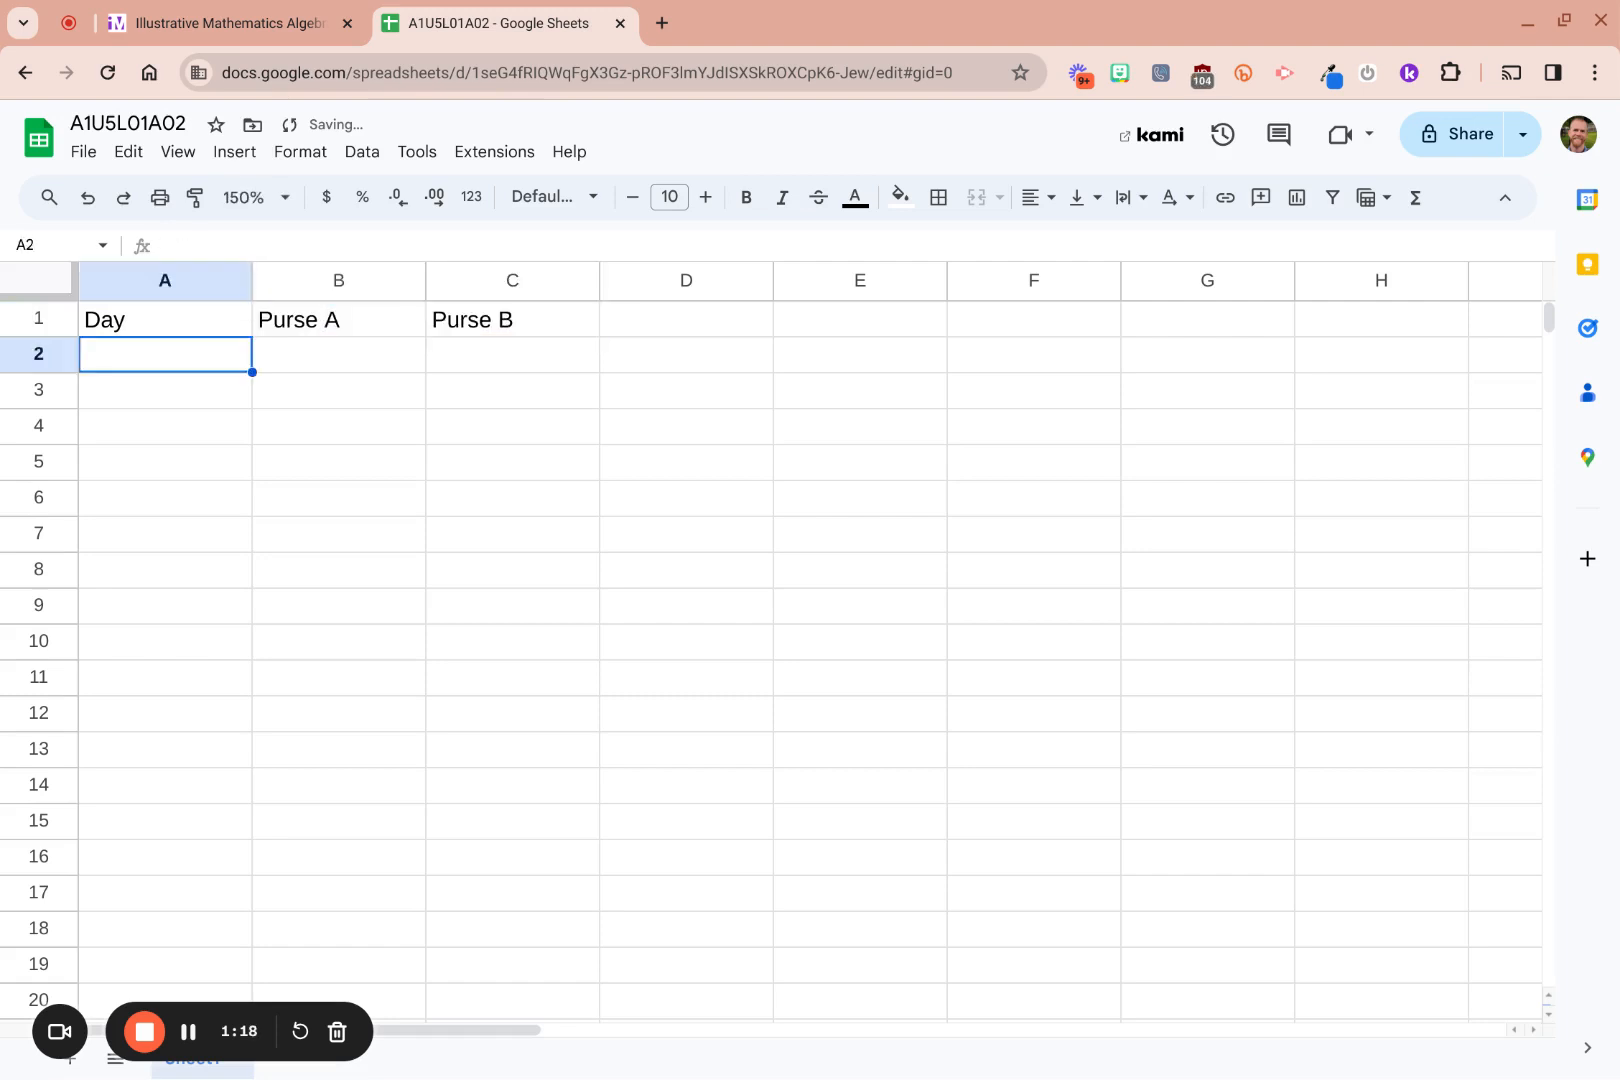
Make the three headings in A1:C1 bold
left_click(122, 319)
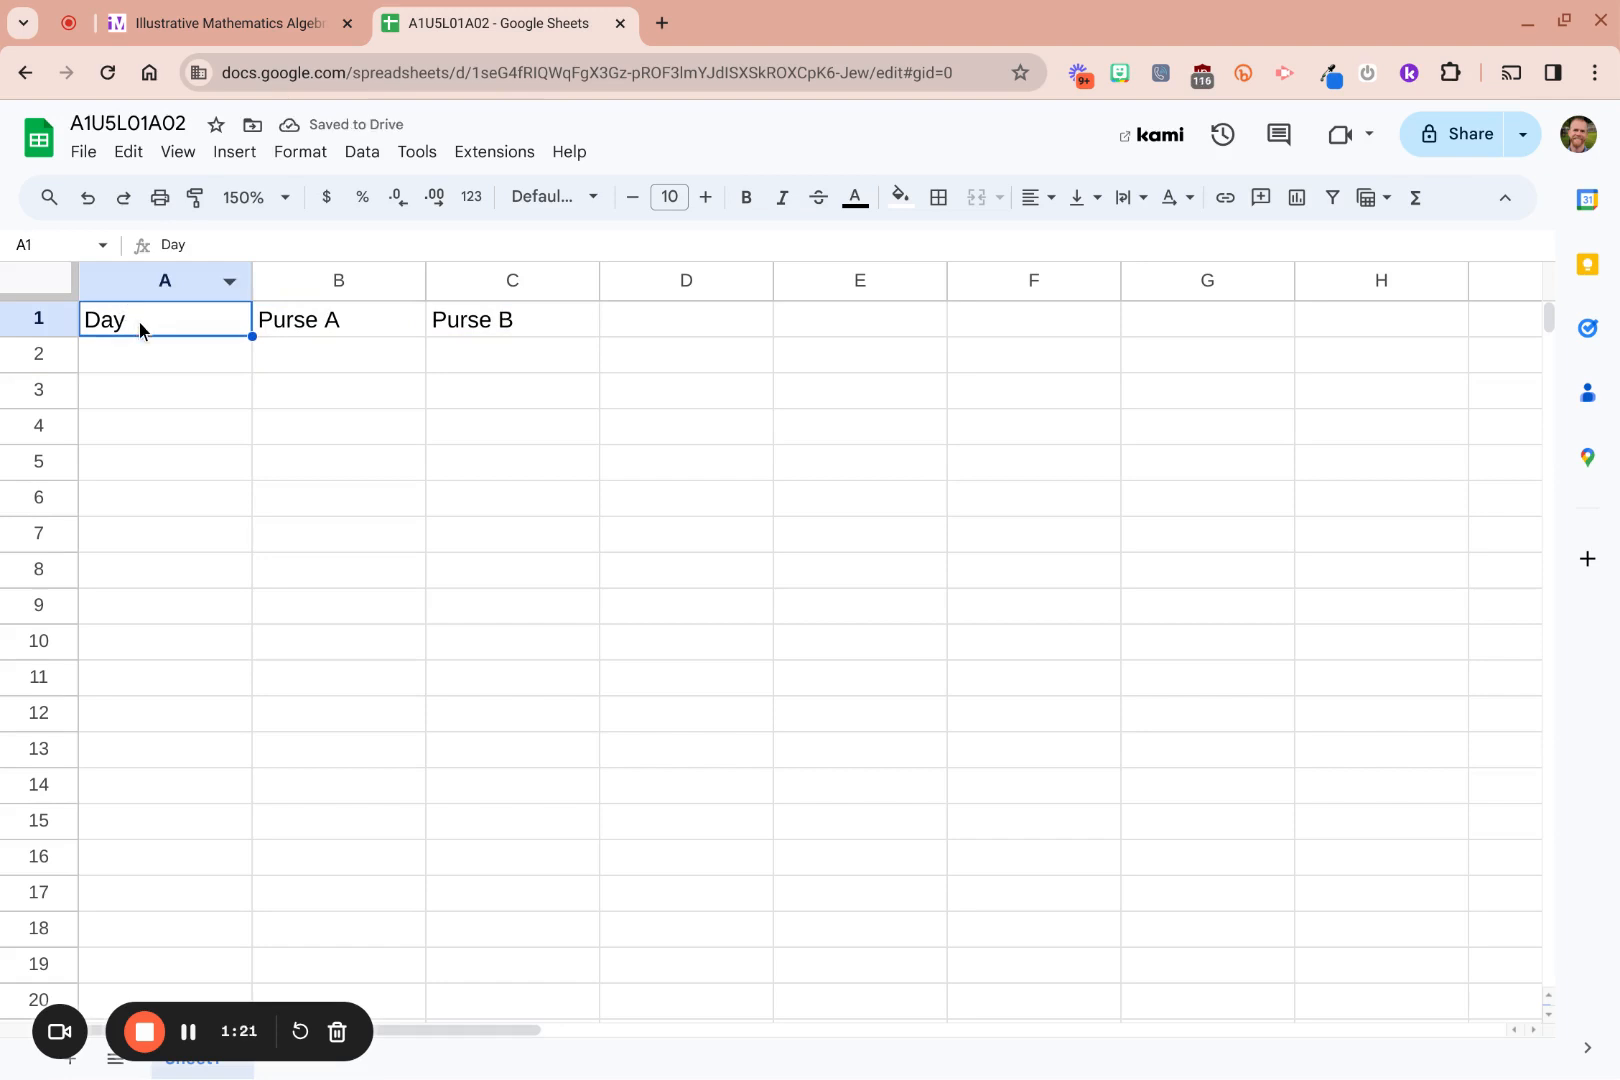
key("shift+Right")
key("shift+Right")
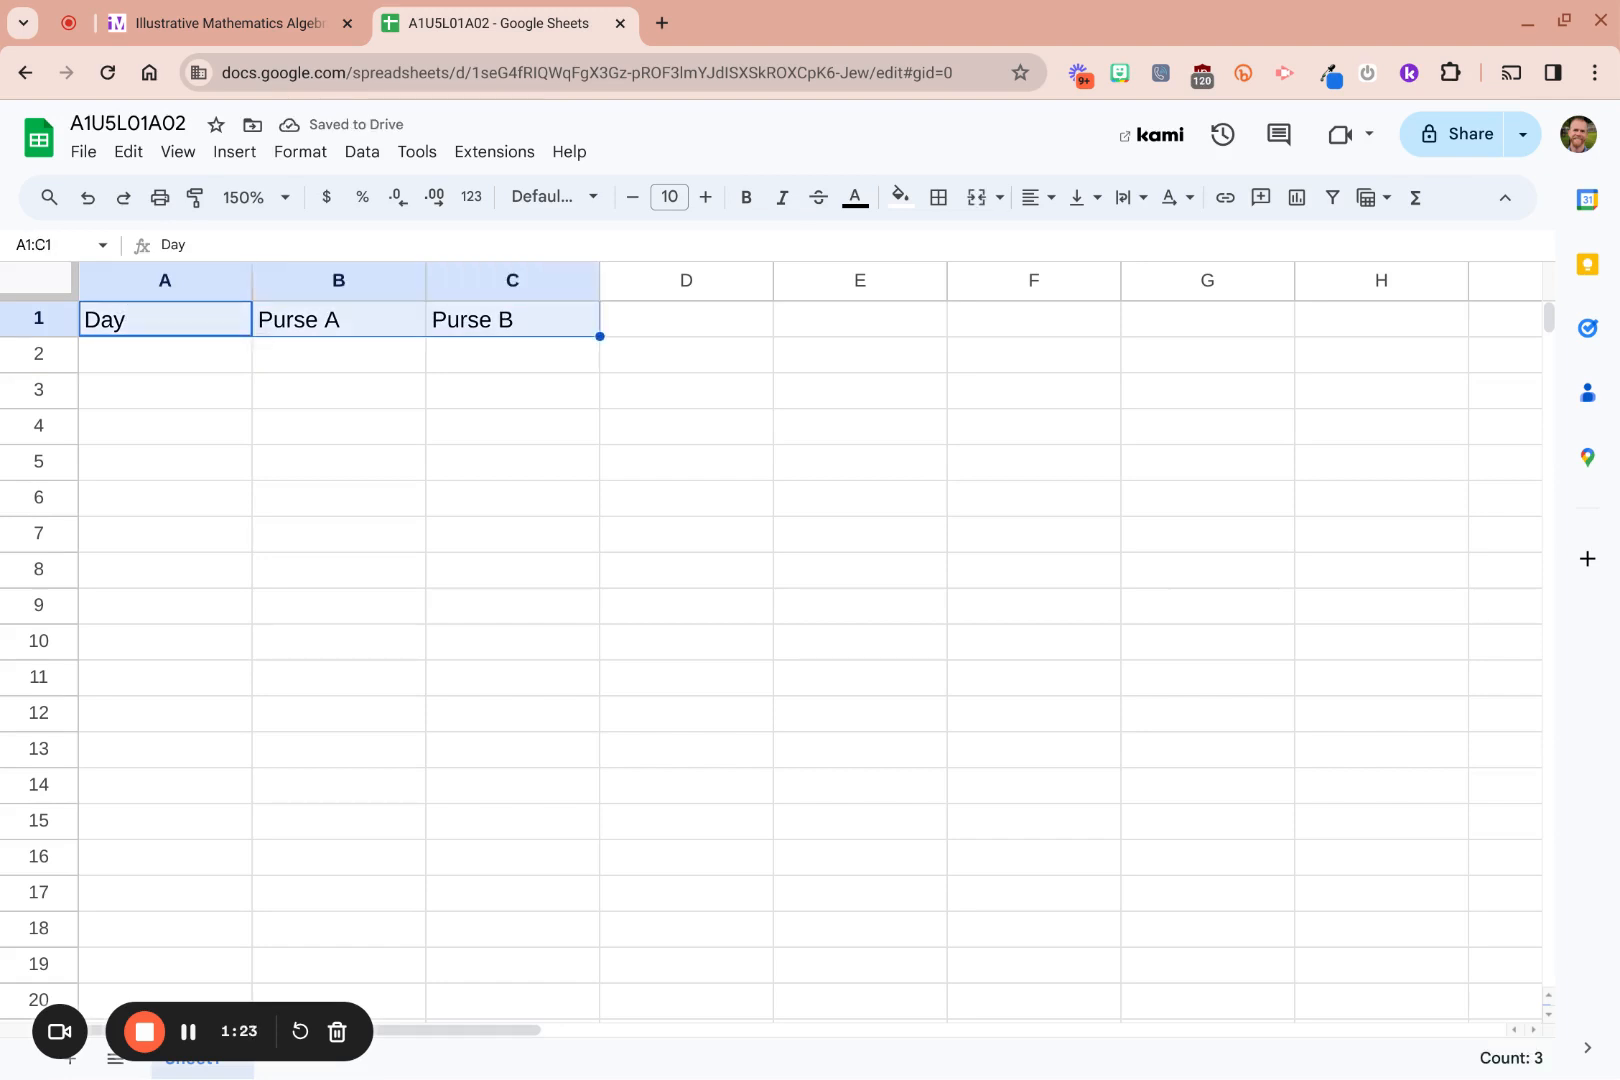
key("ctrl+b")
left_click(247, 389)
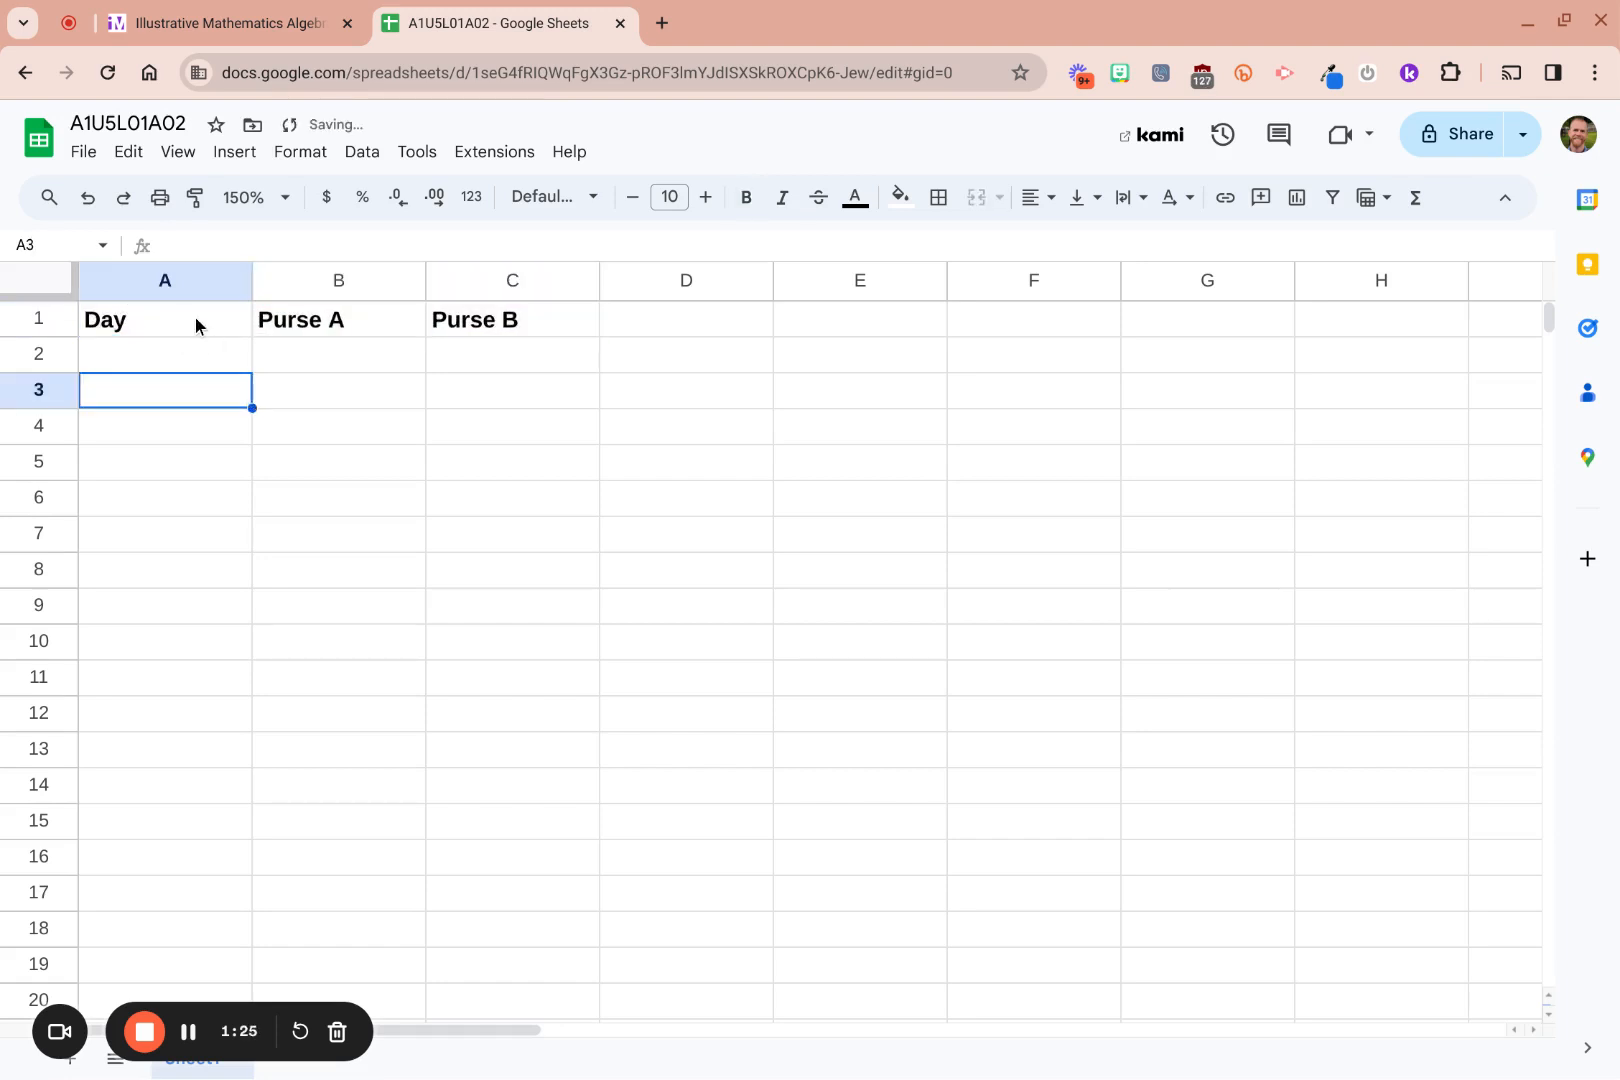
Center the contents of columns A to C horizontally
left_click_drag(173, 285, 452, 297)
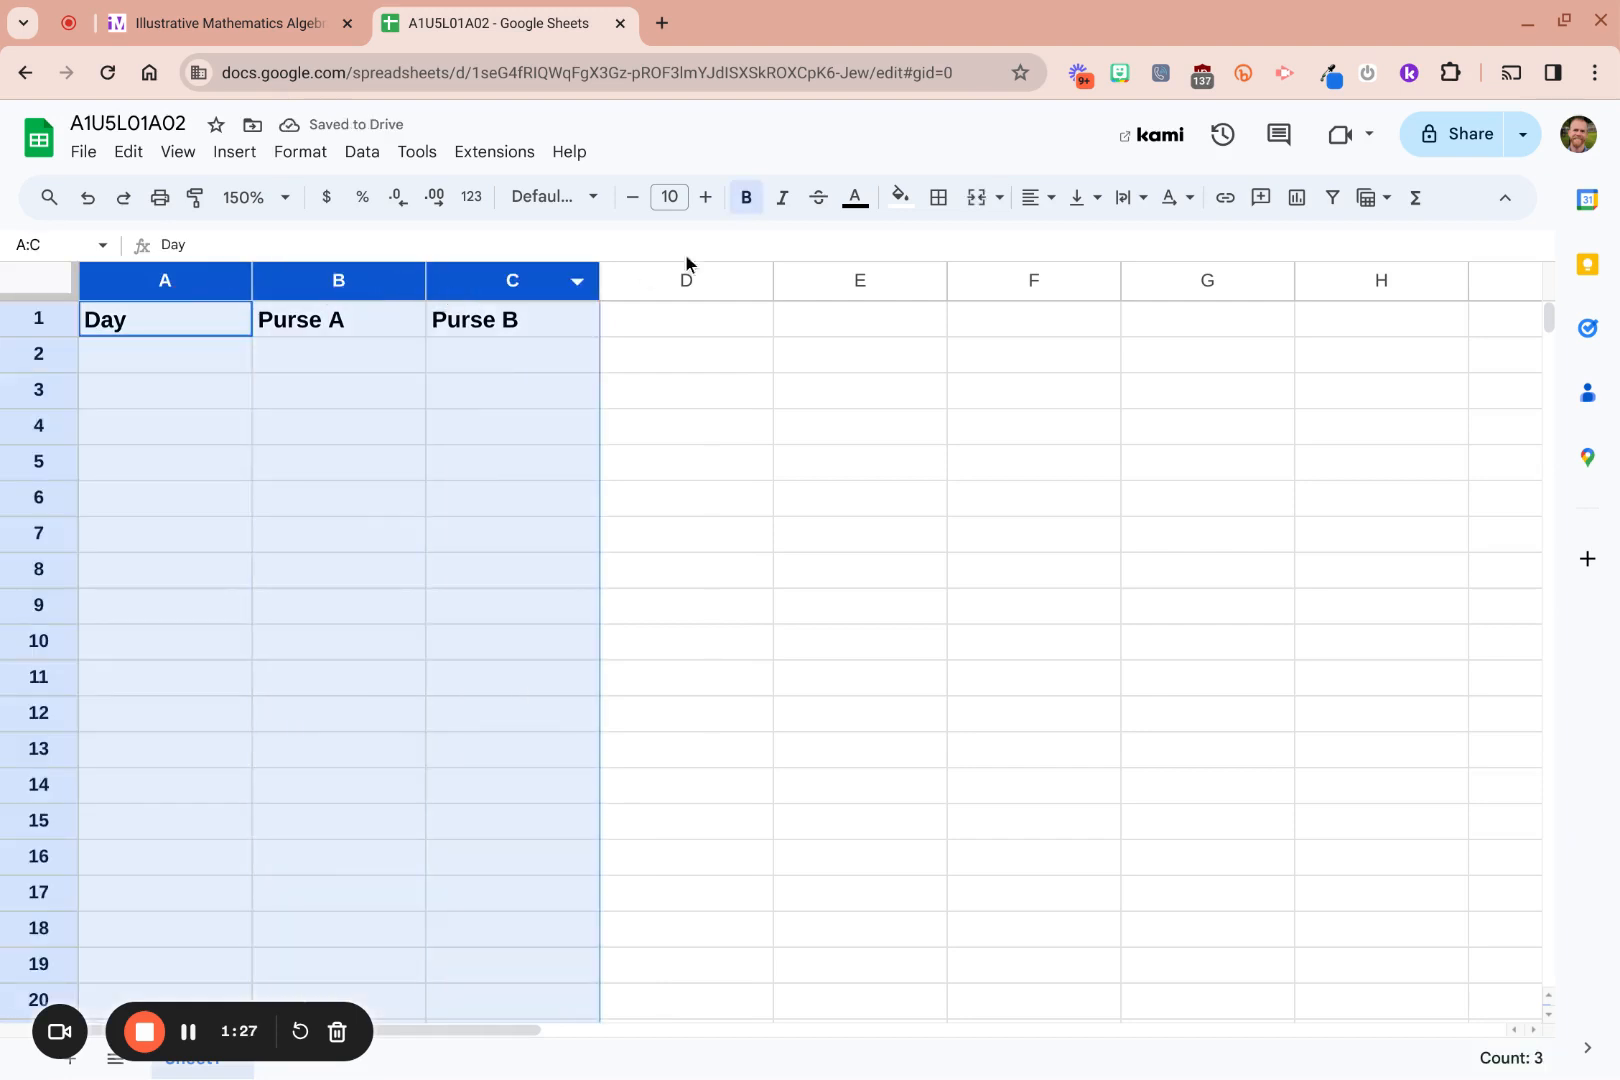
key("ctrl+shift+e")
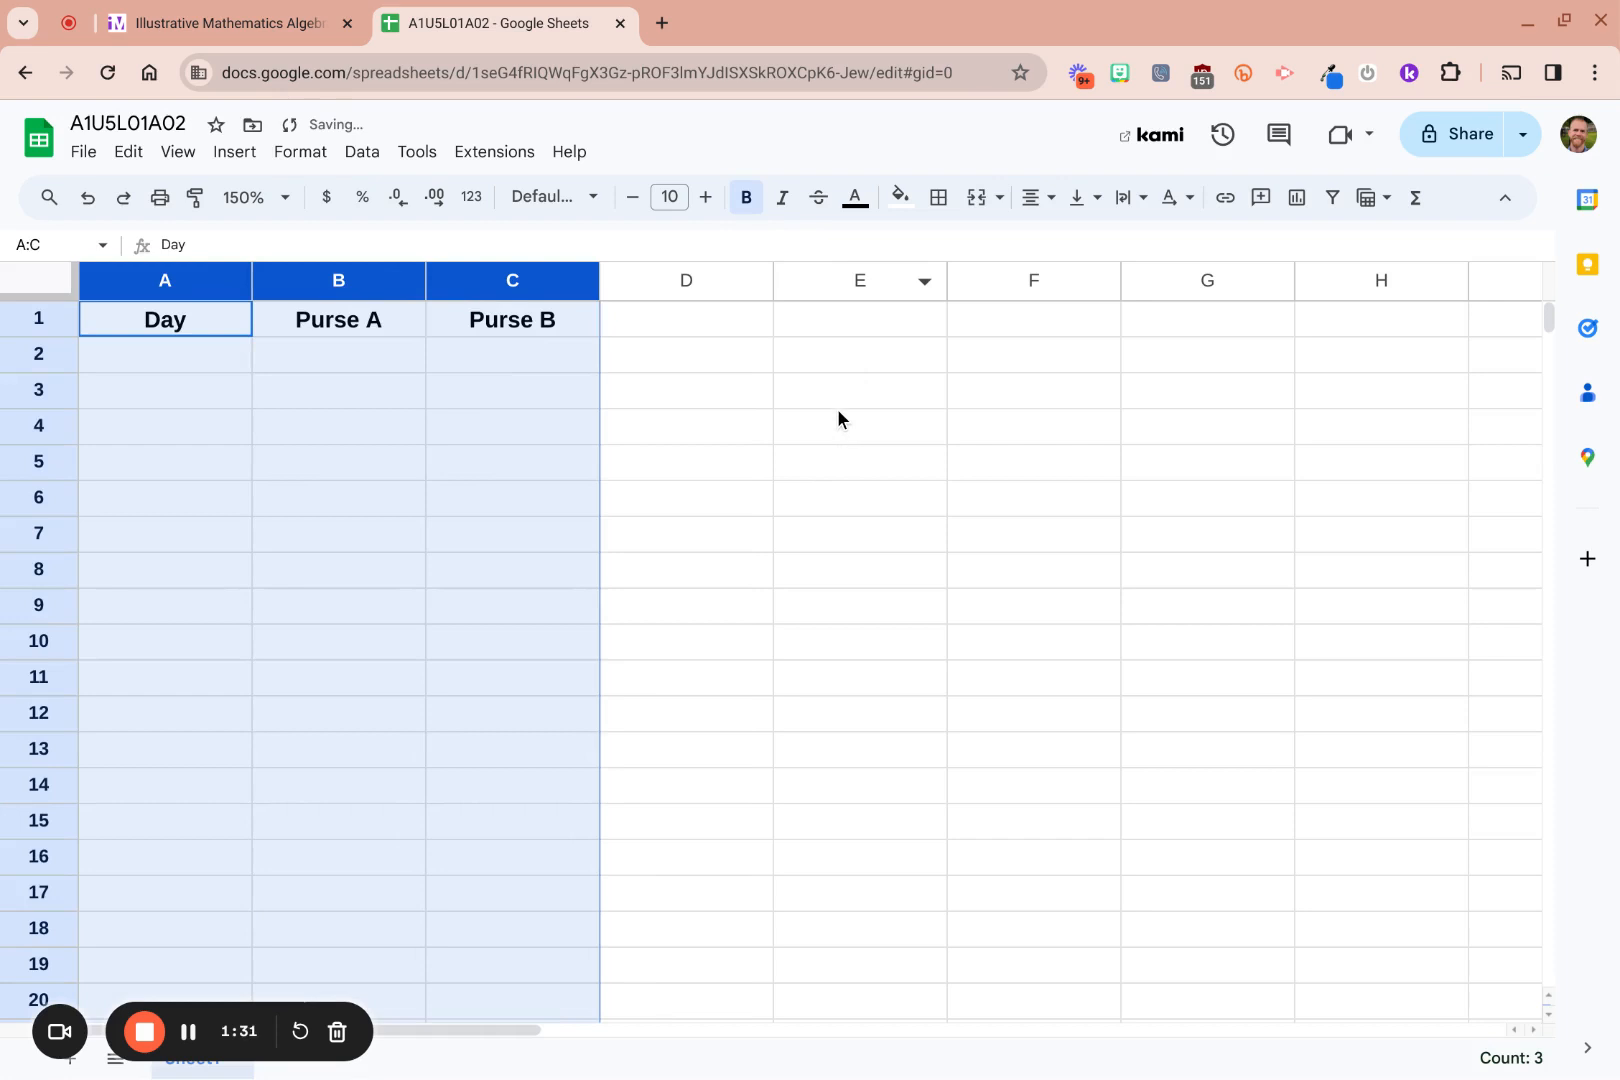
left_click(1048, 198)
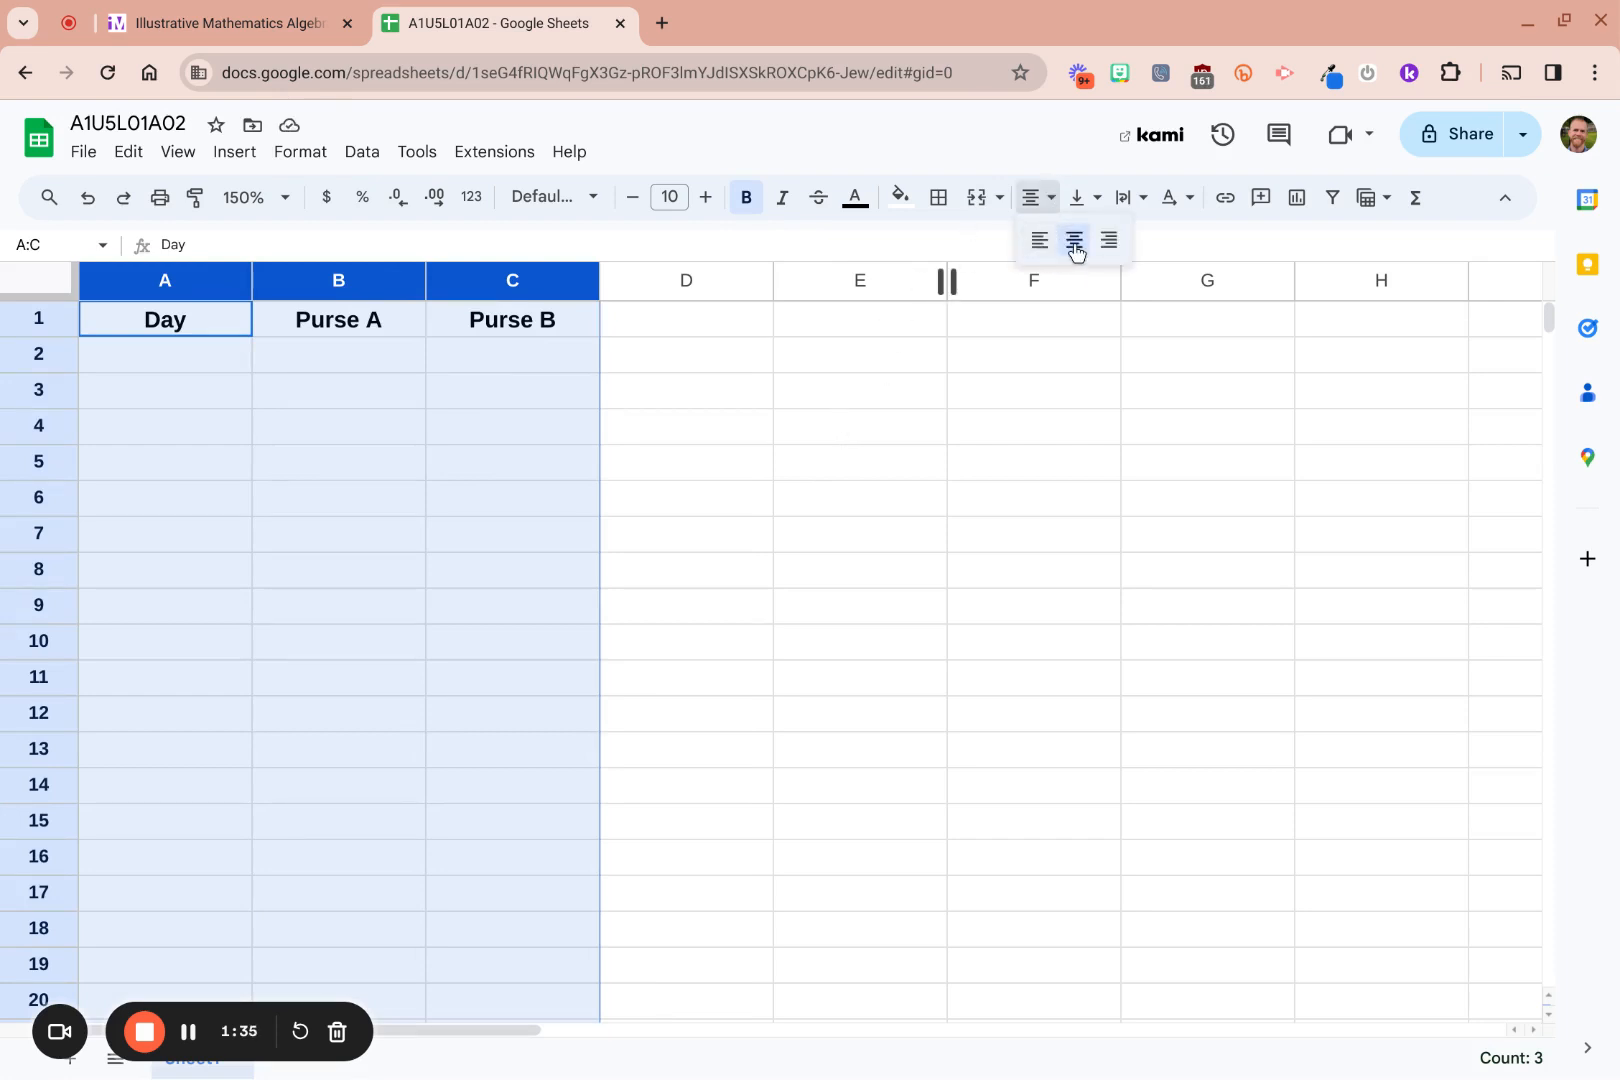
left_click(195, 440)
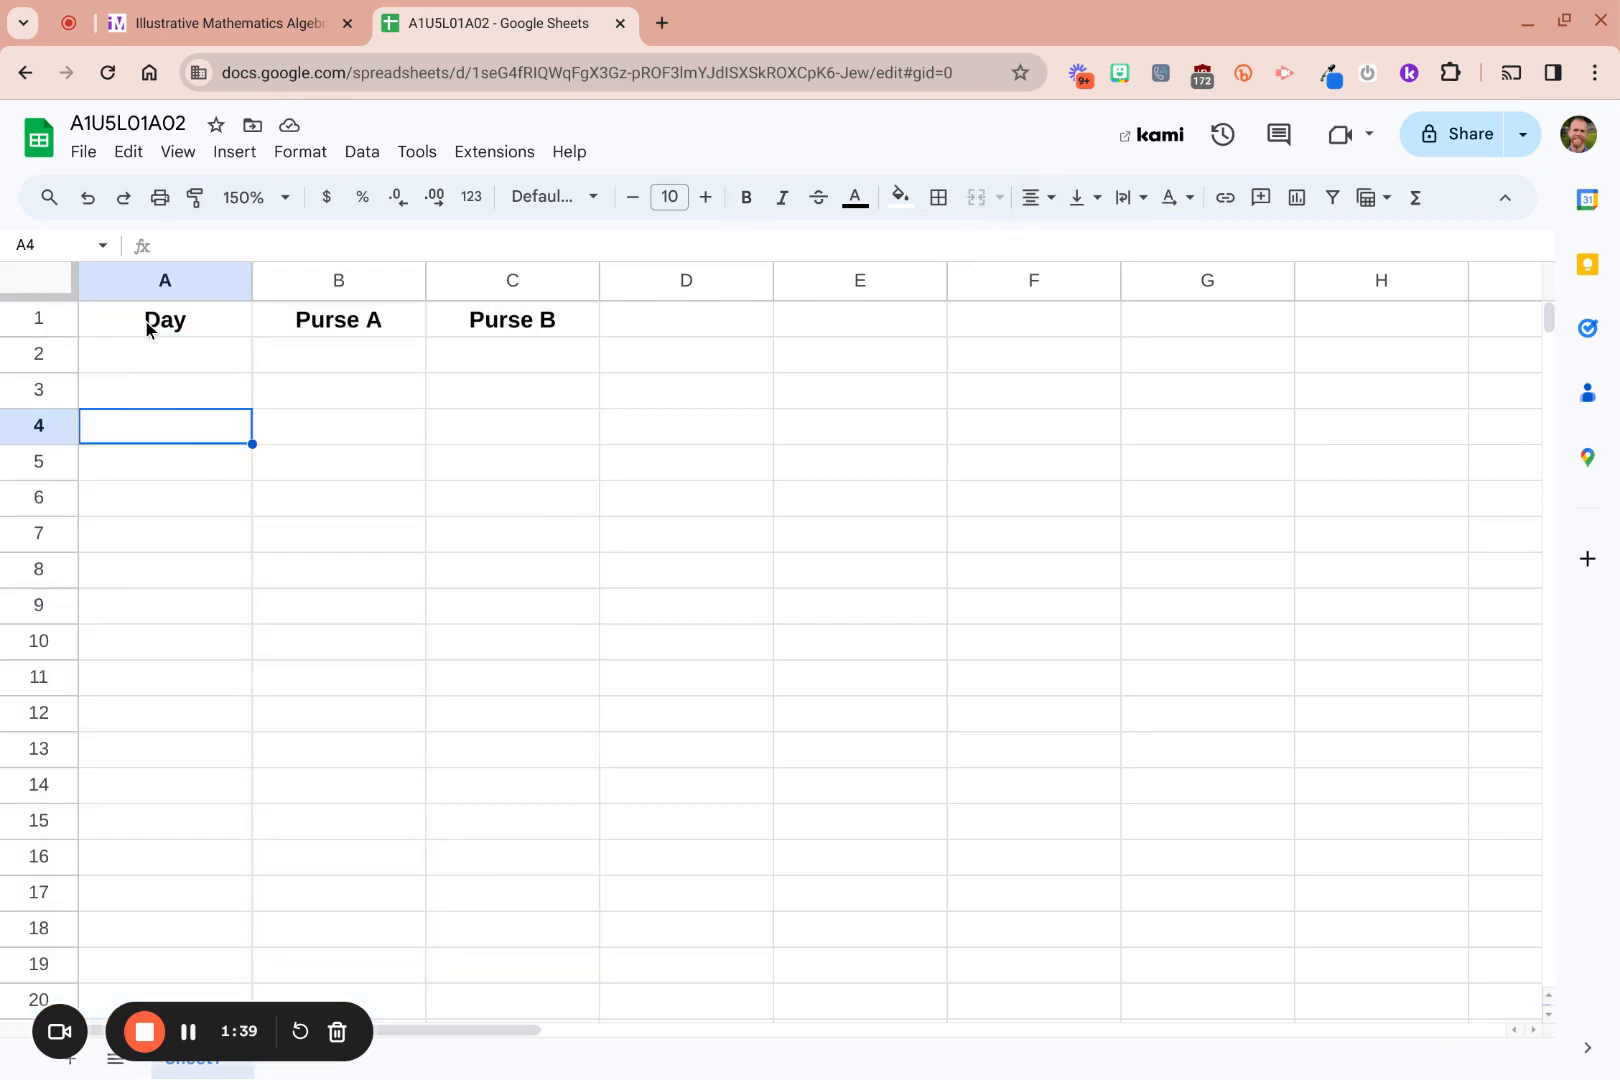
Freeze row 1 so the headings stay in place while scrolling
scroll(20, 718, "down", 15)
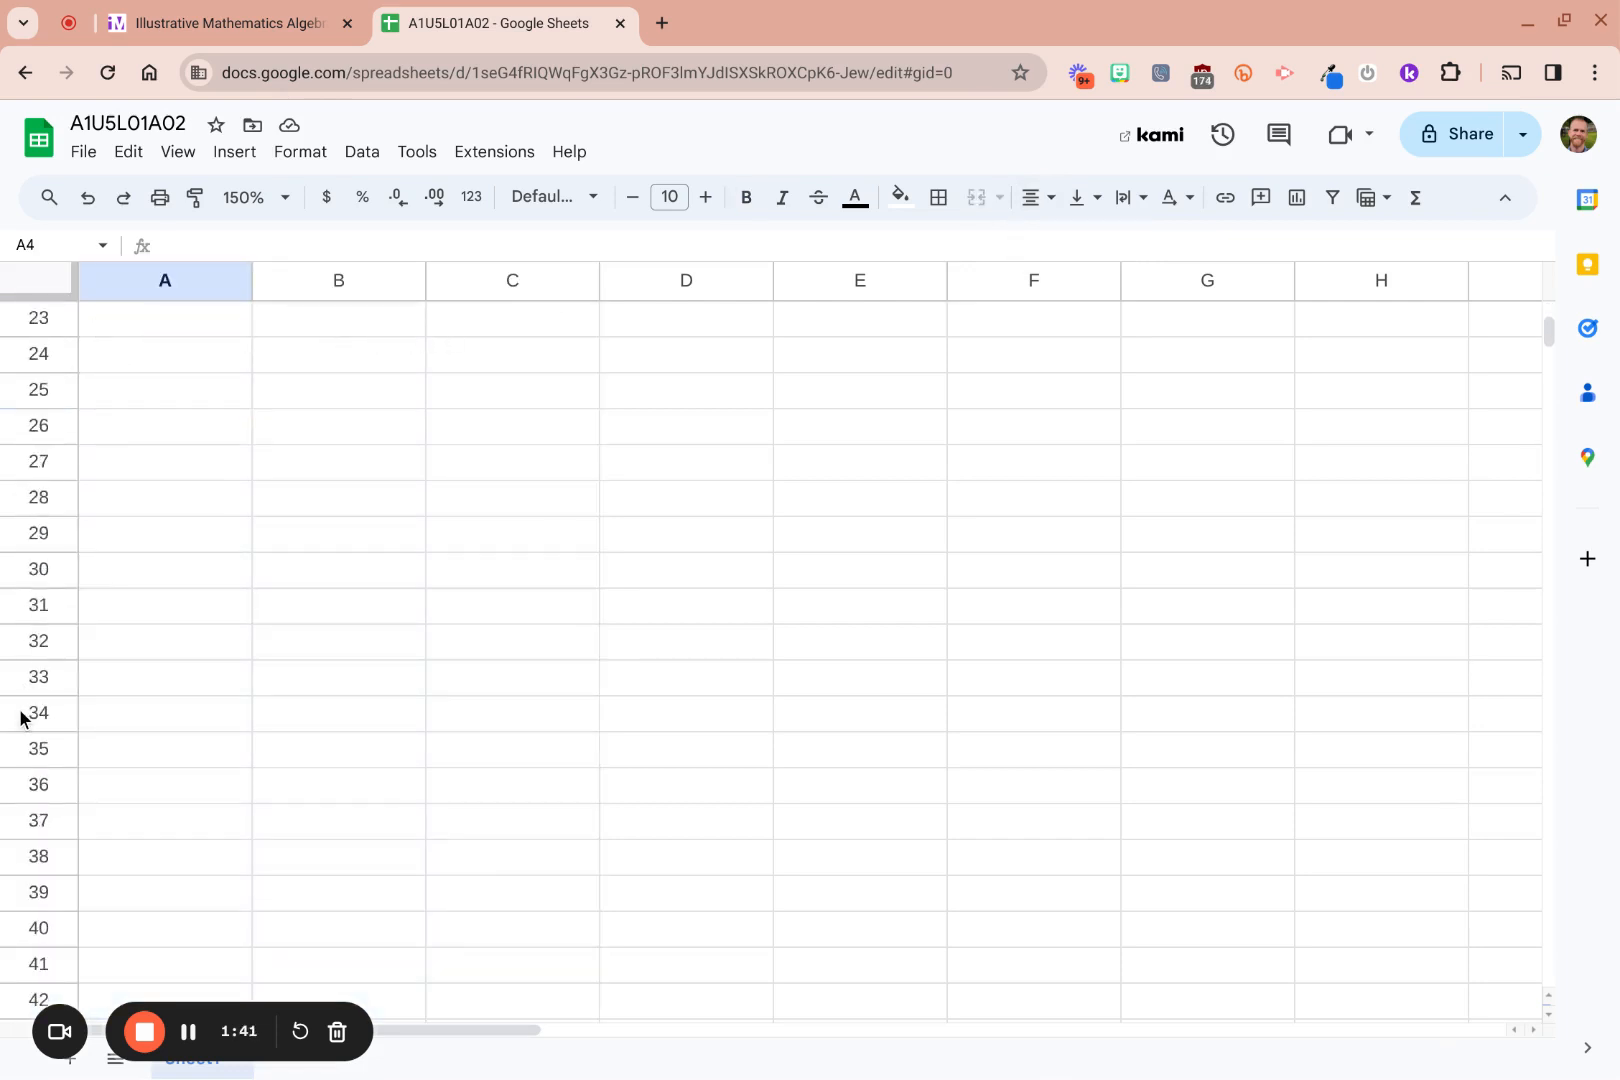
scroll(20, 718, "up", 15)
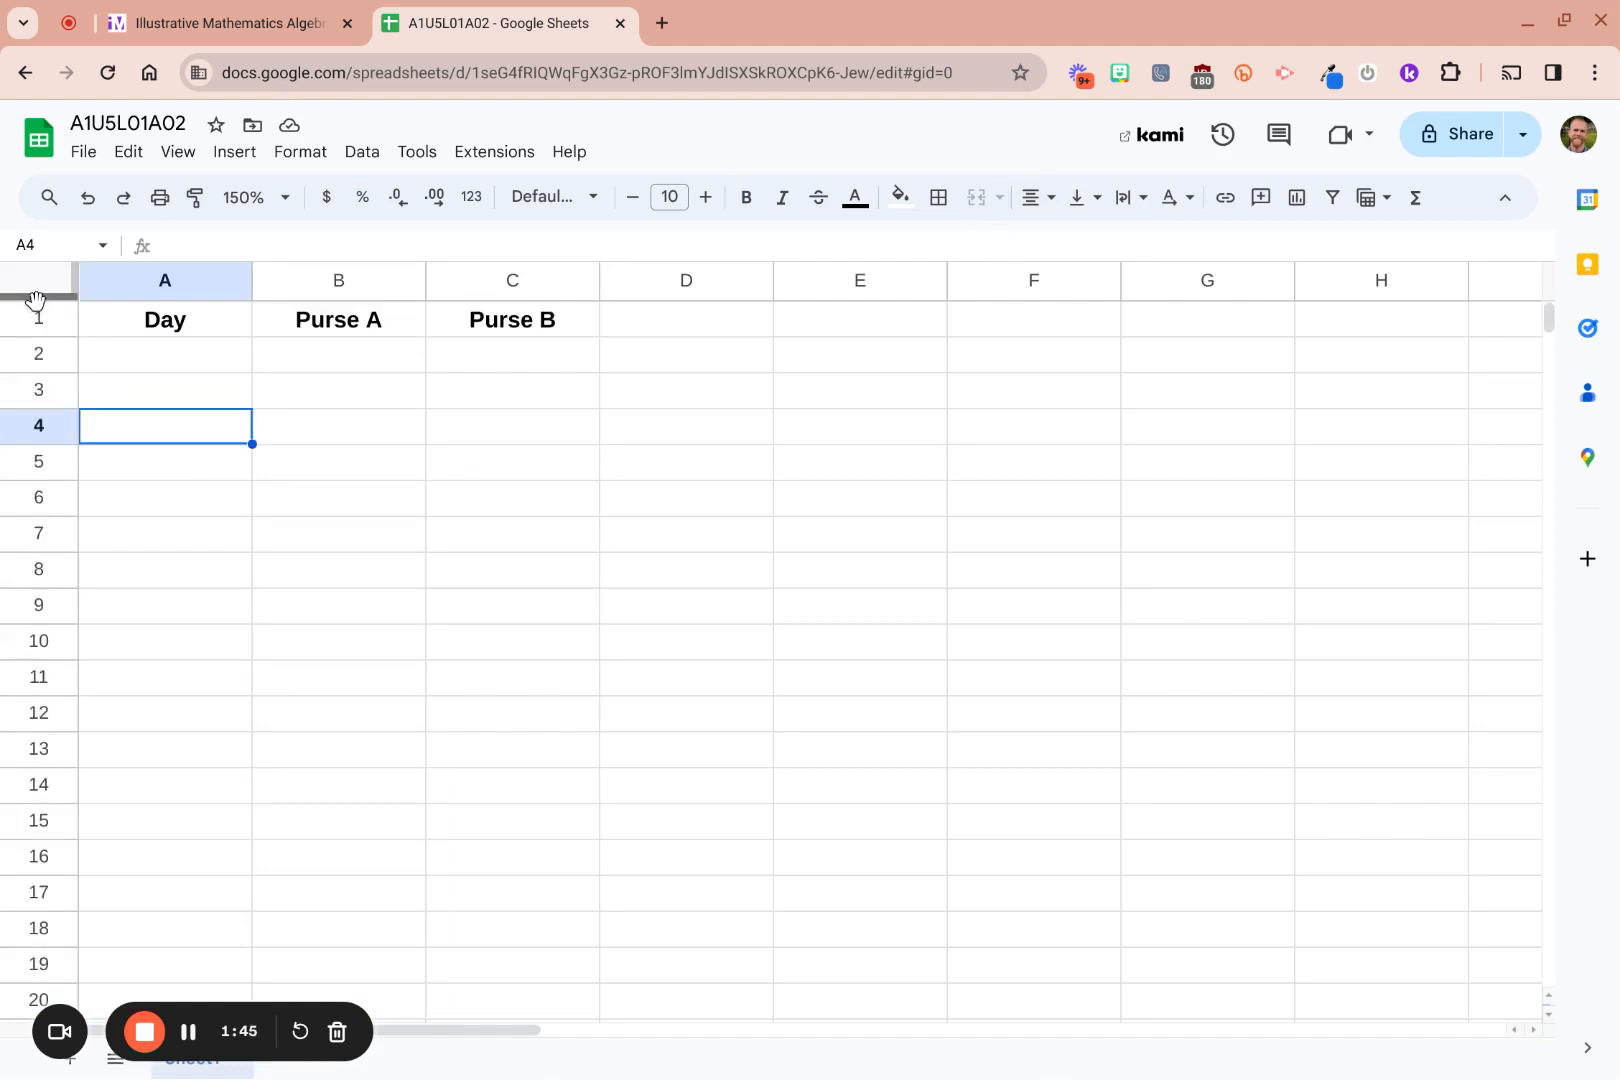
left_click_drag(45, 300, 40, 338)
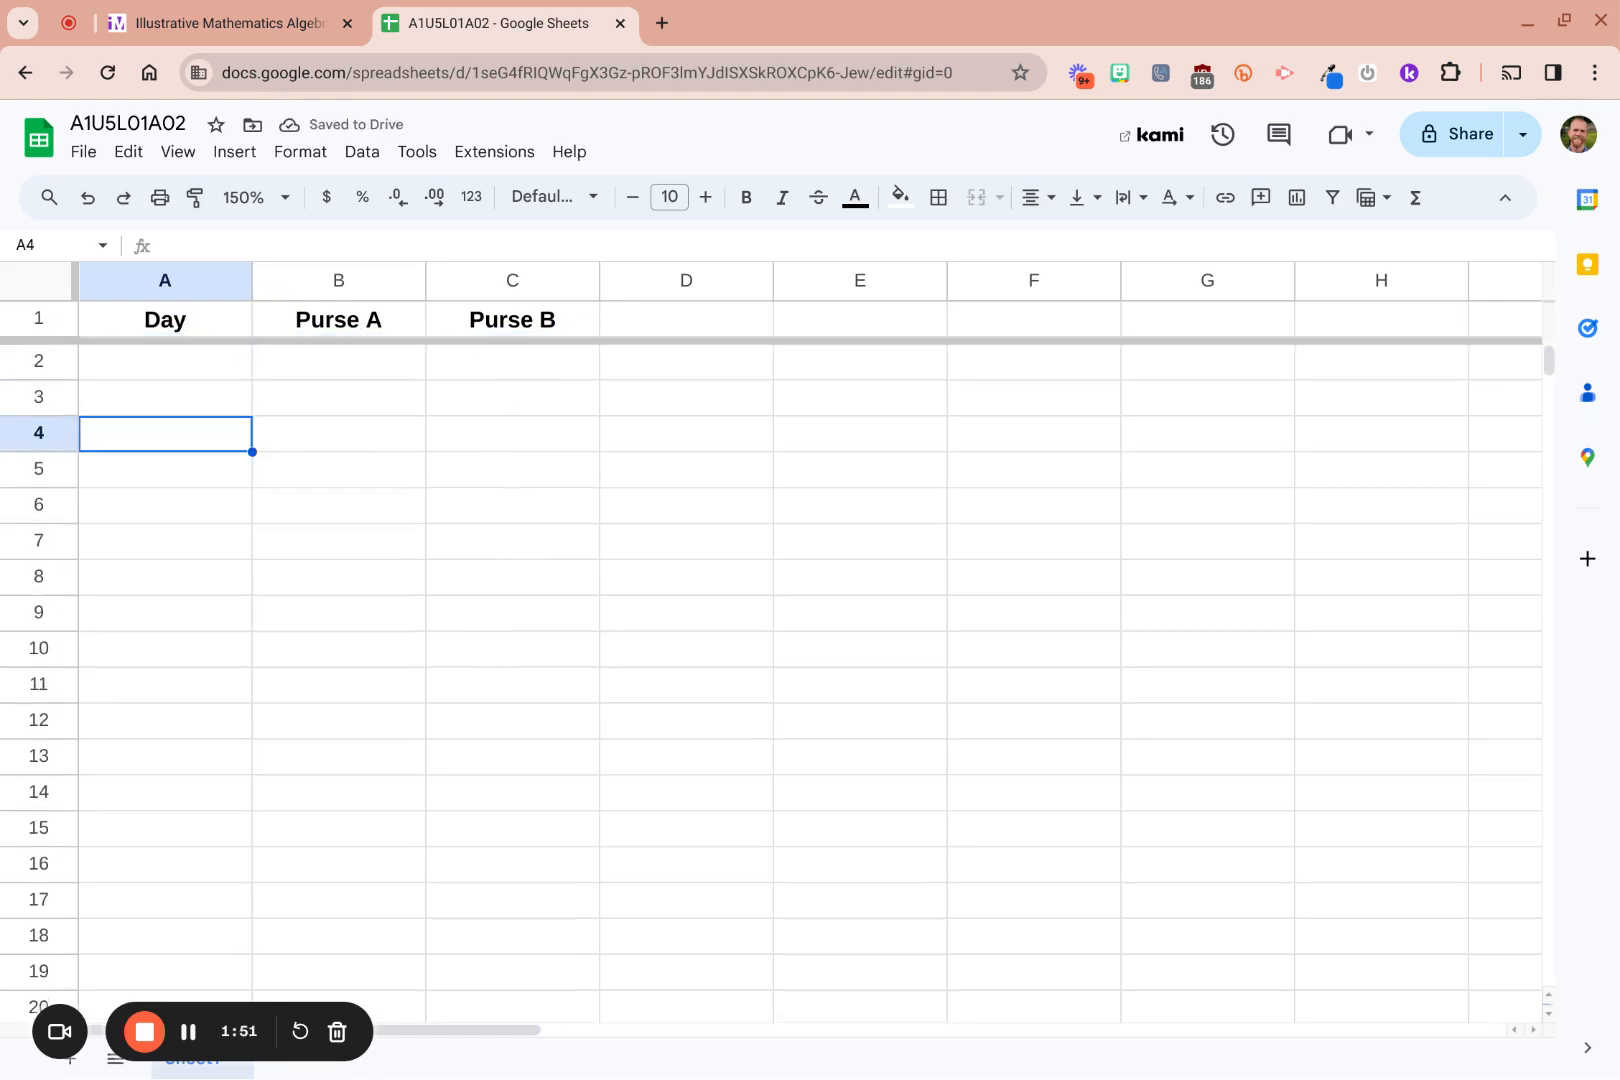
Enter 0 as the starting day in cell A2
left_click(196, 376)
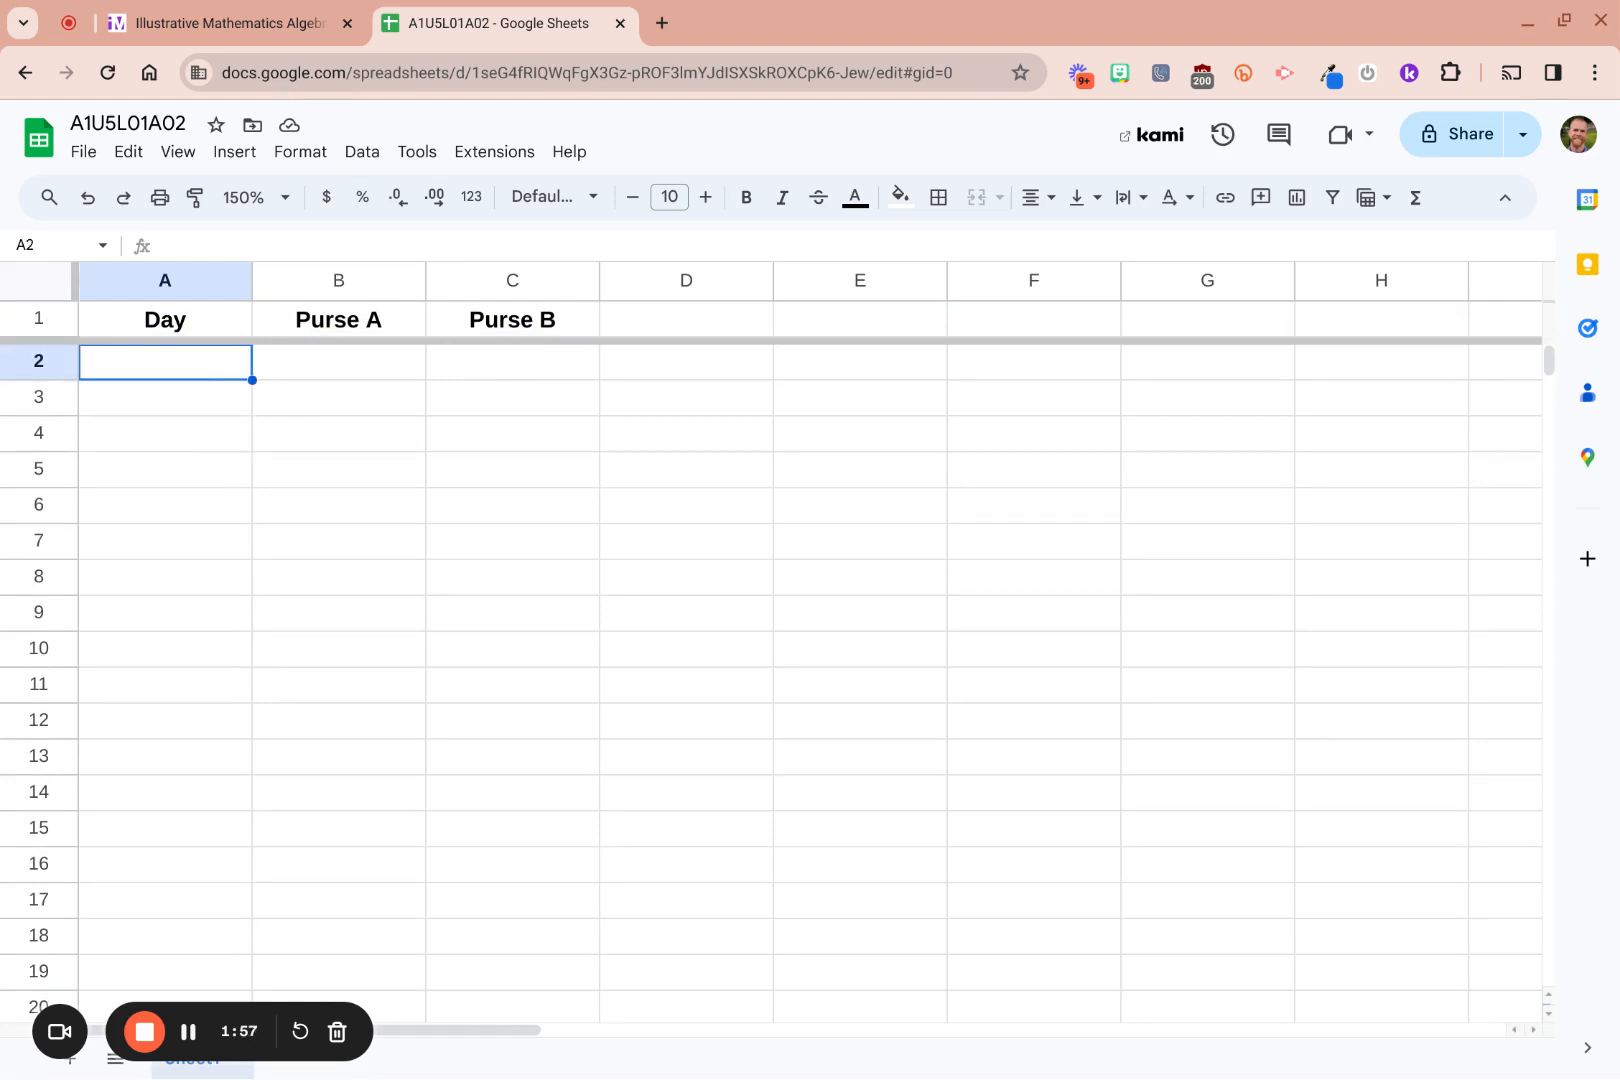
type("0")
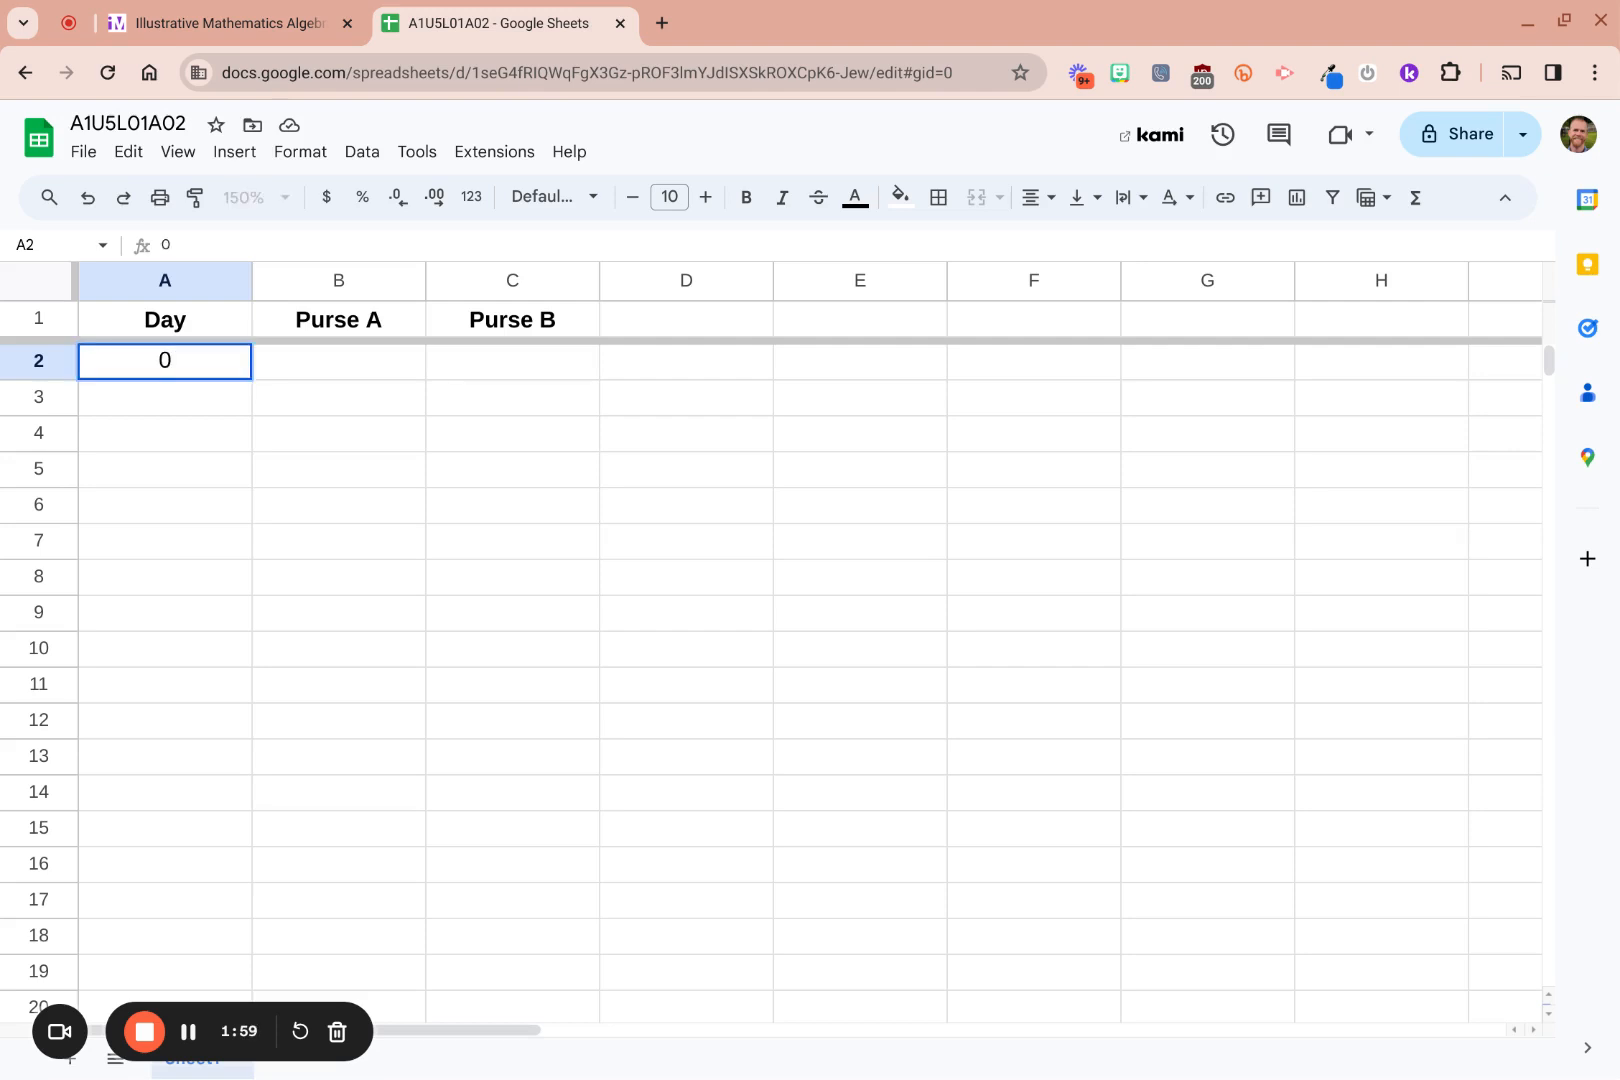
key("Return")
type("1")
key("Return")
type("2")
key("Return")
key("Up")
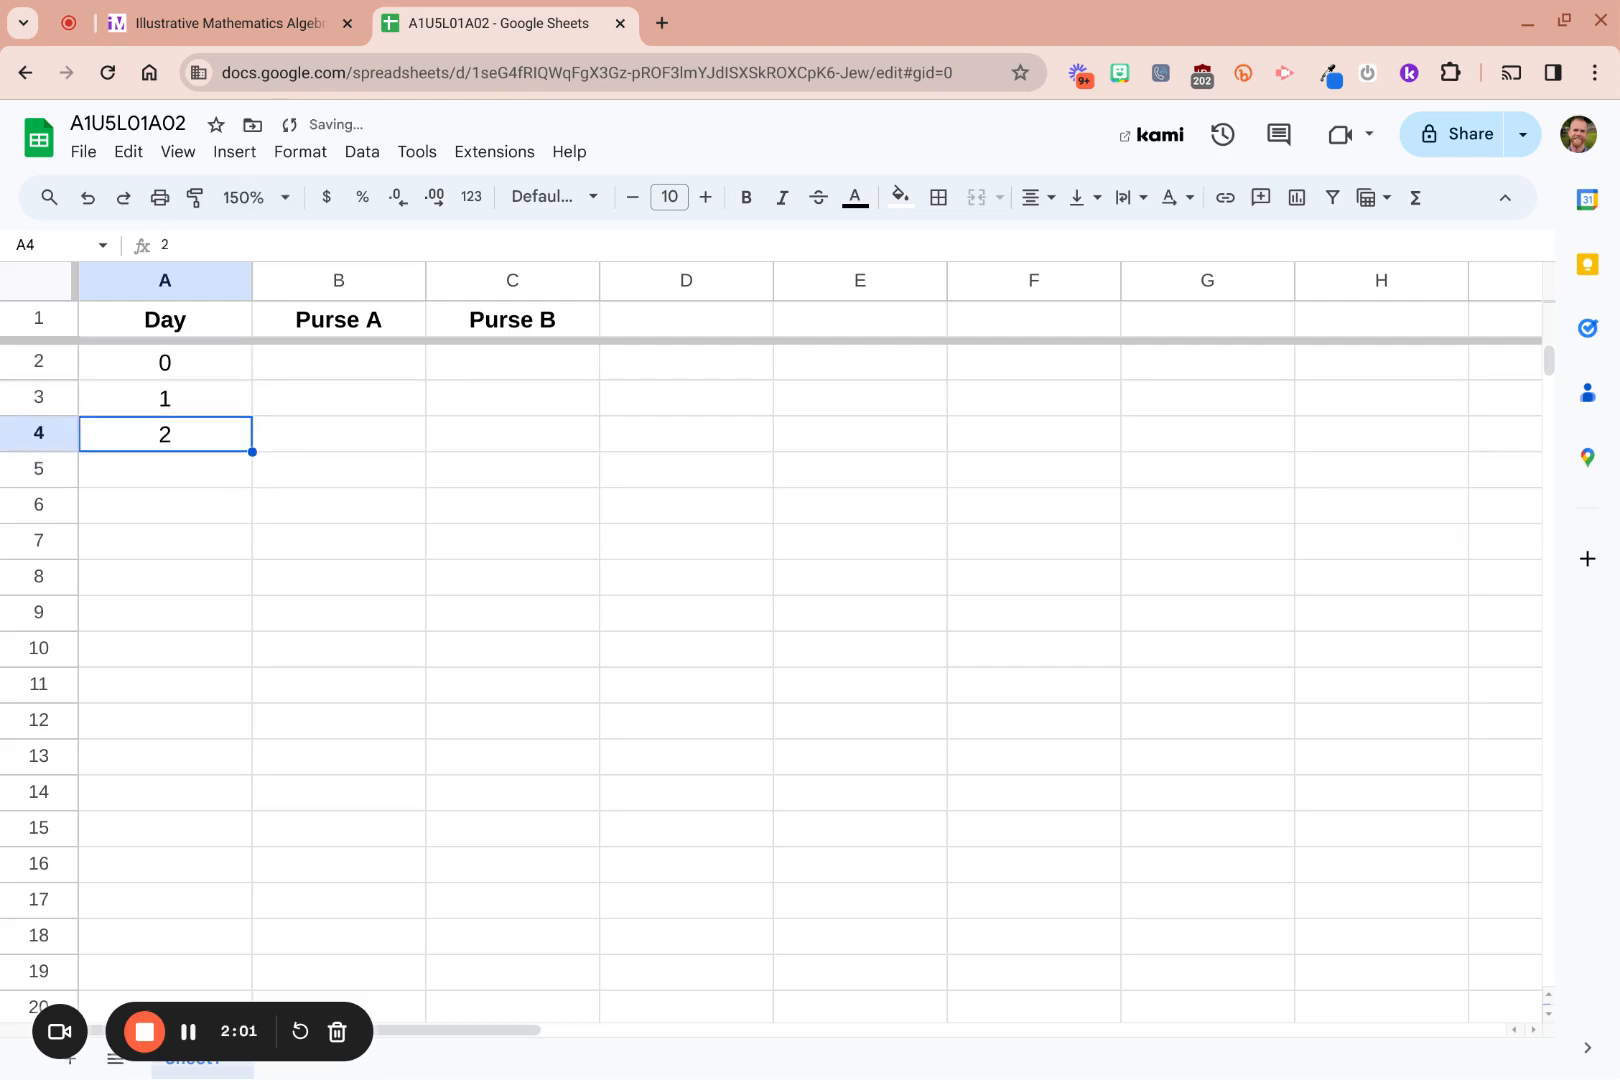
key("Up")
key("Delete")
key("Down")
key("Delete")
key("Up")
key("Up")
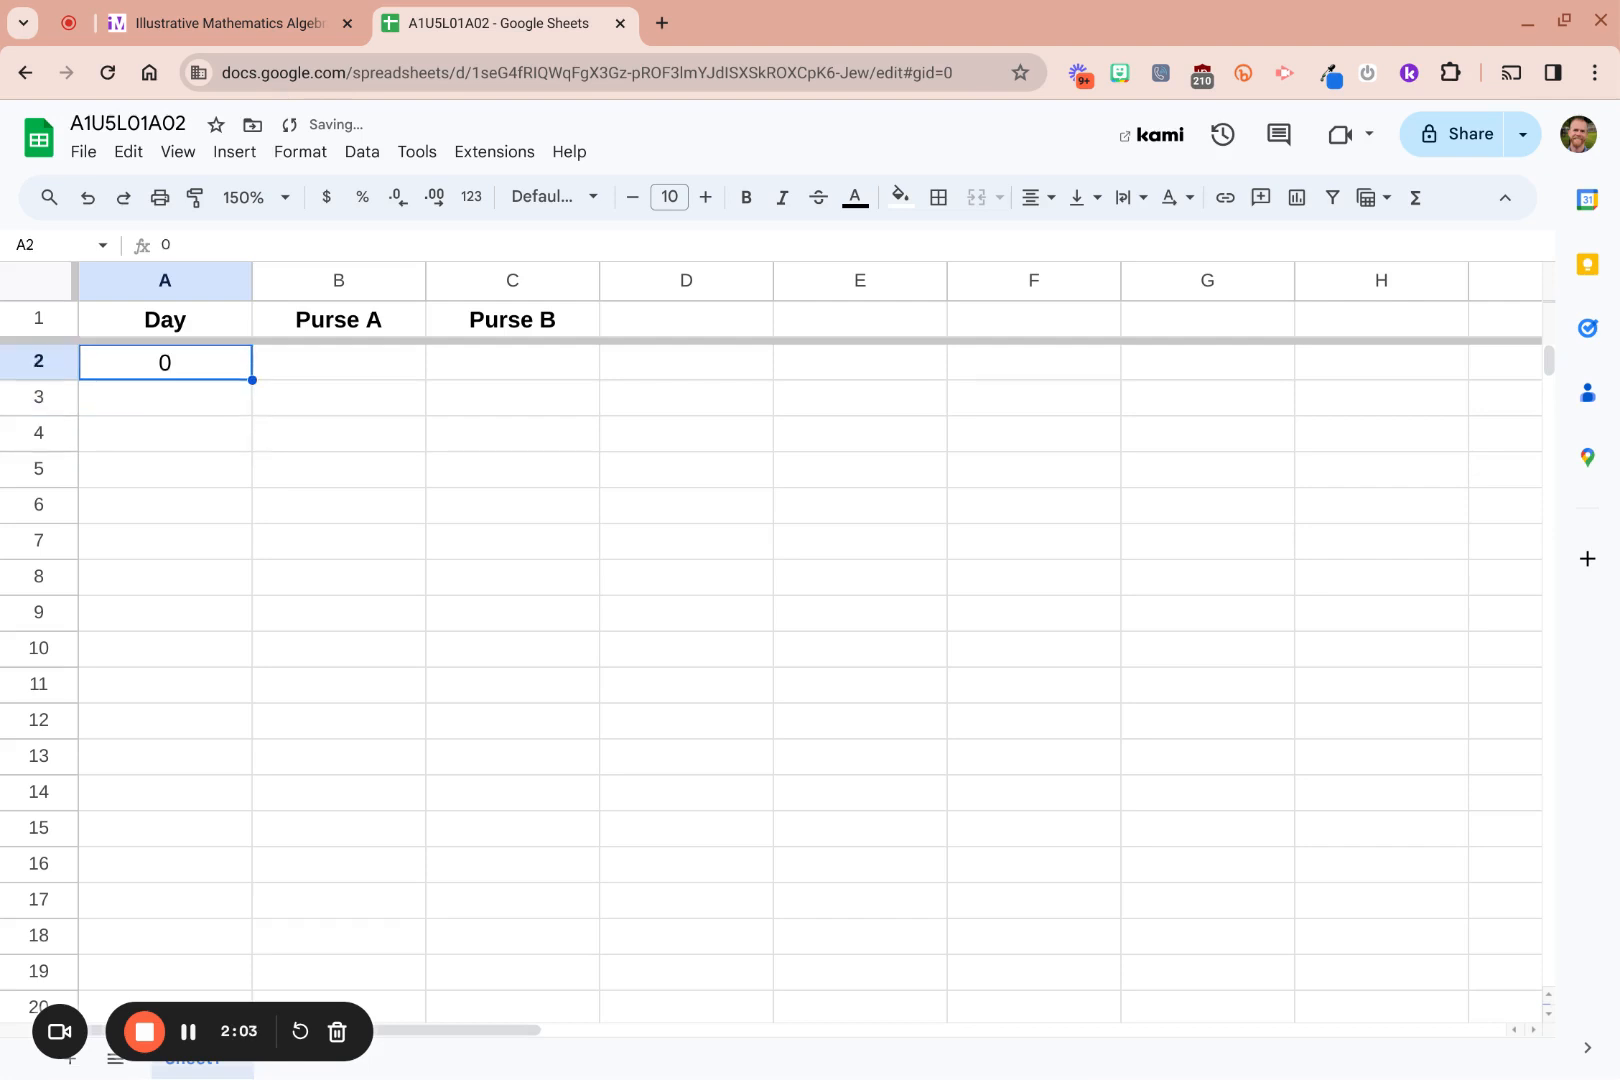
Enter the formula =A2+1 in cell A3, referencing the day above it
key("Down")
key("Up")
key("Down")
key("Up")
key("Down")
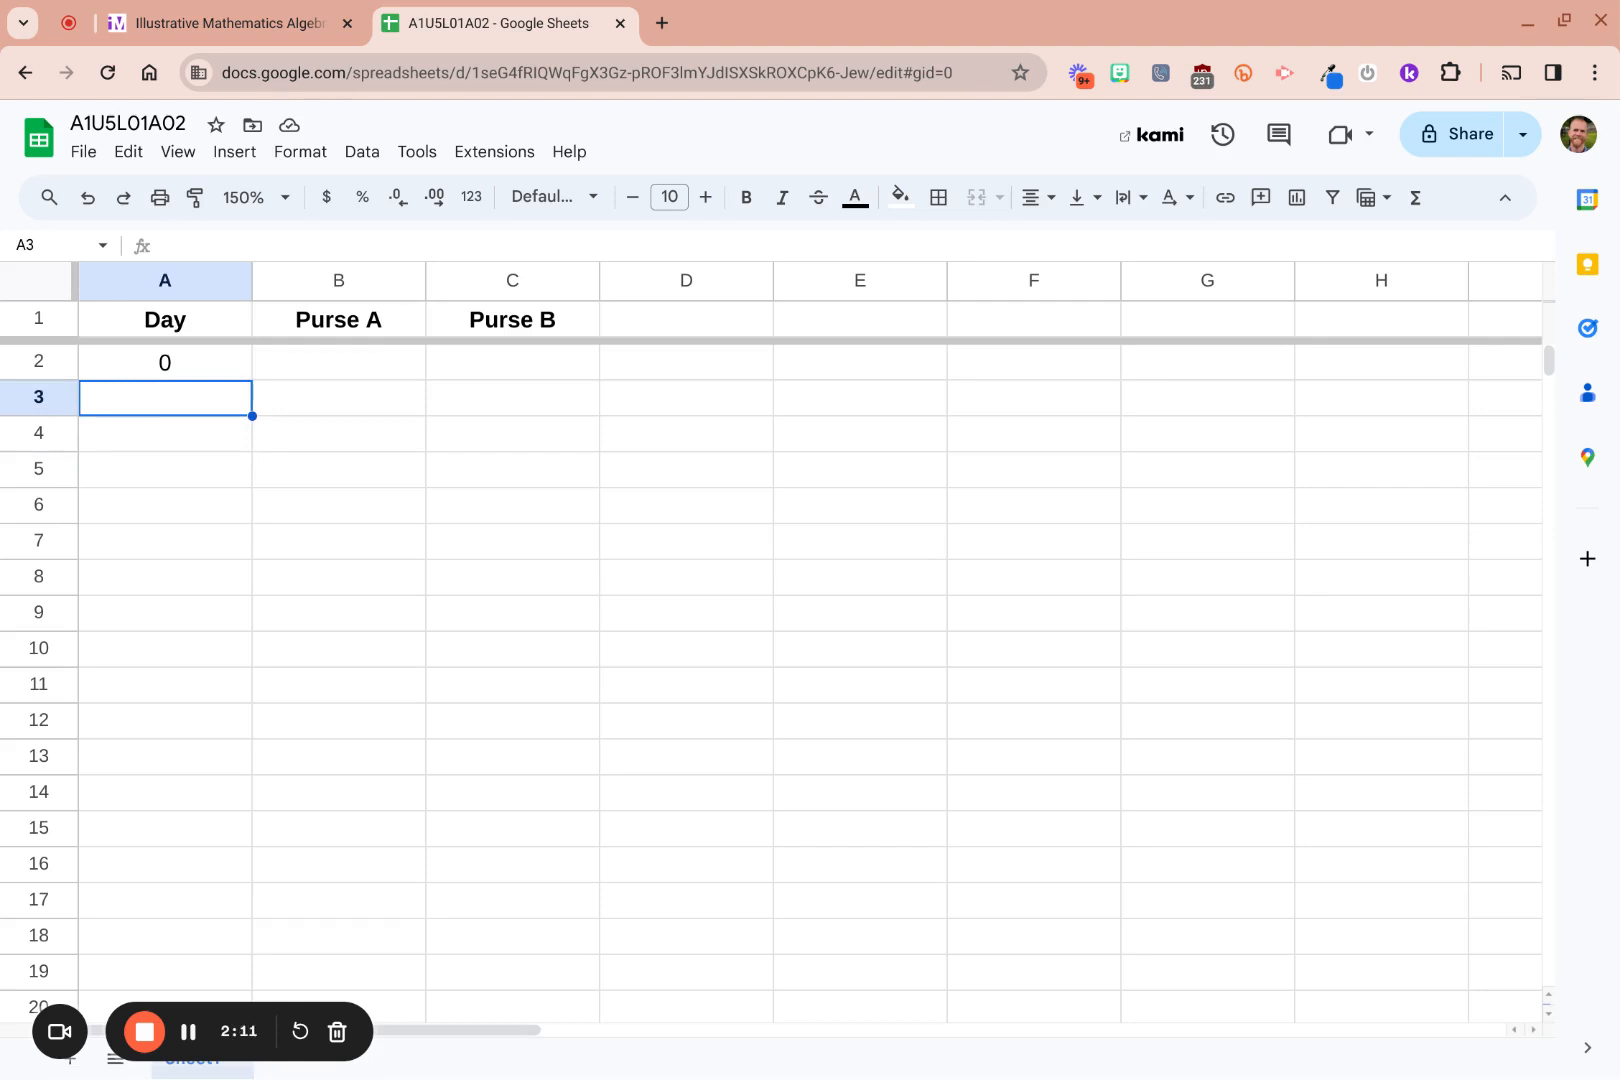
type("=")
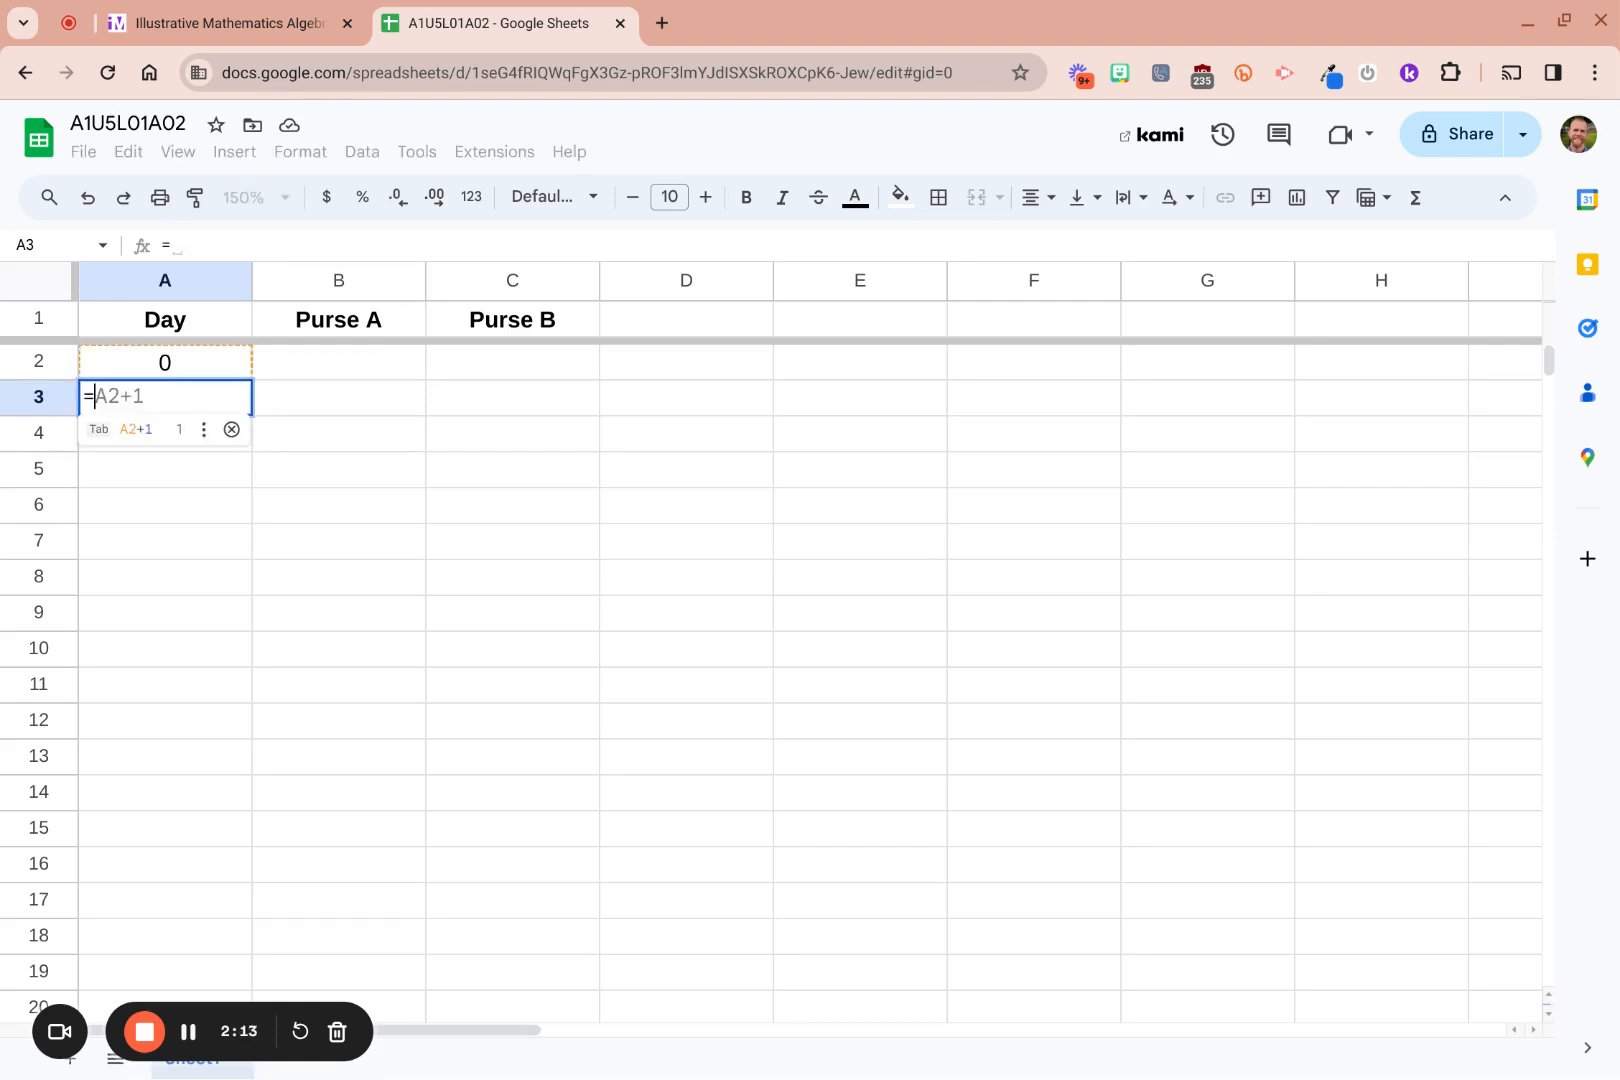
left_click(197, 364)
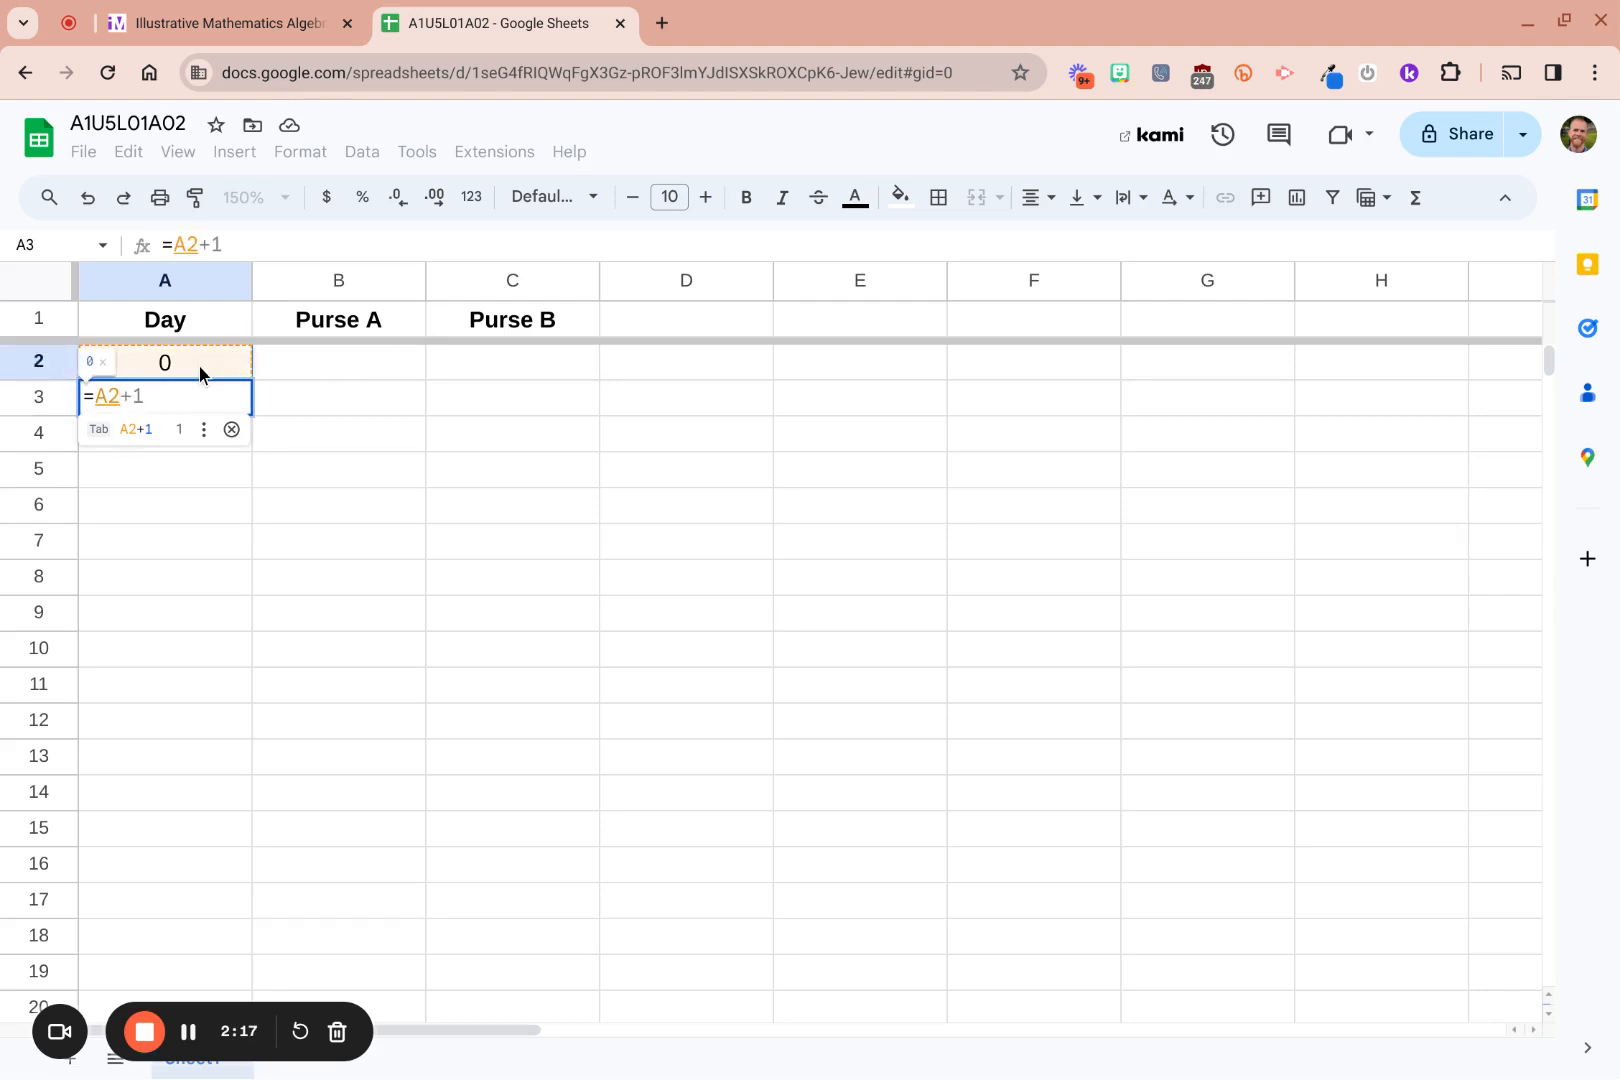
type("+1")
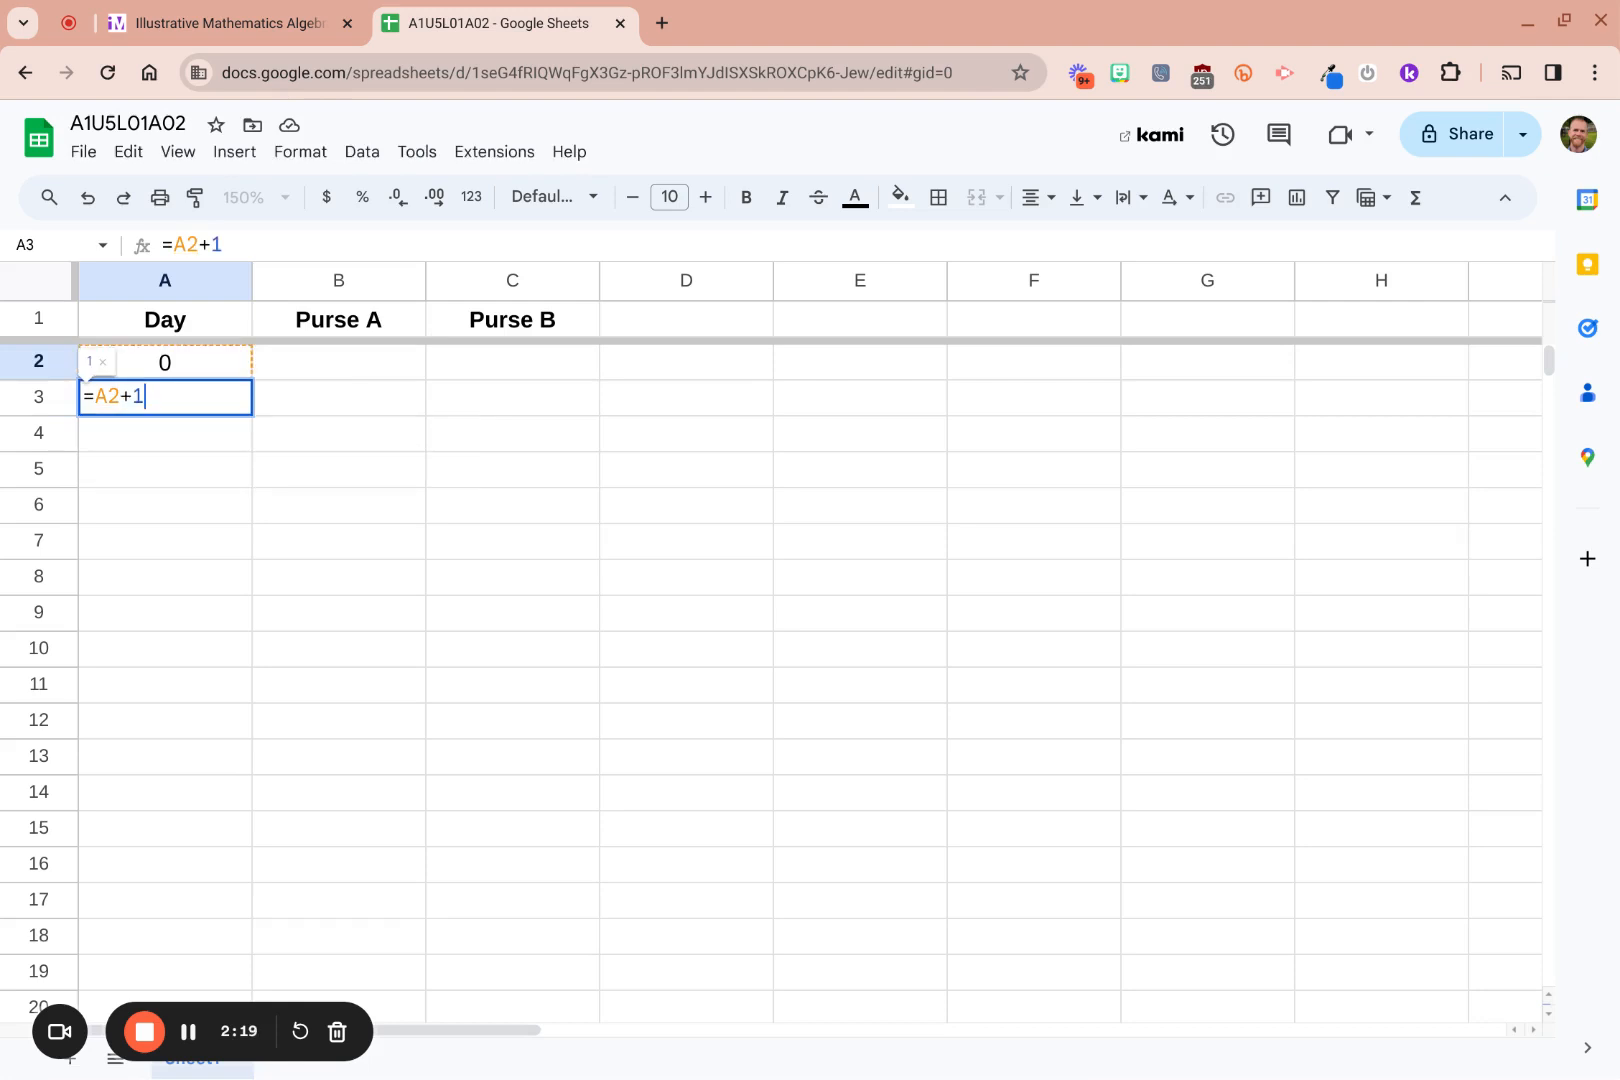
key("Return")
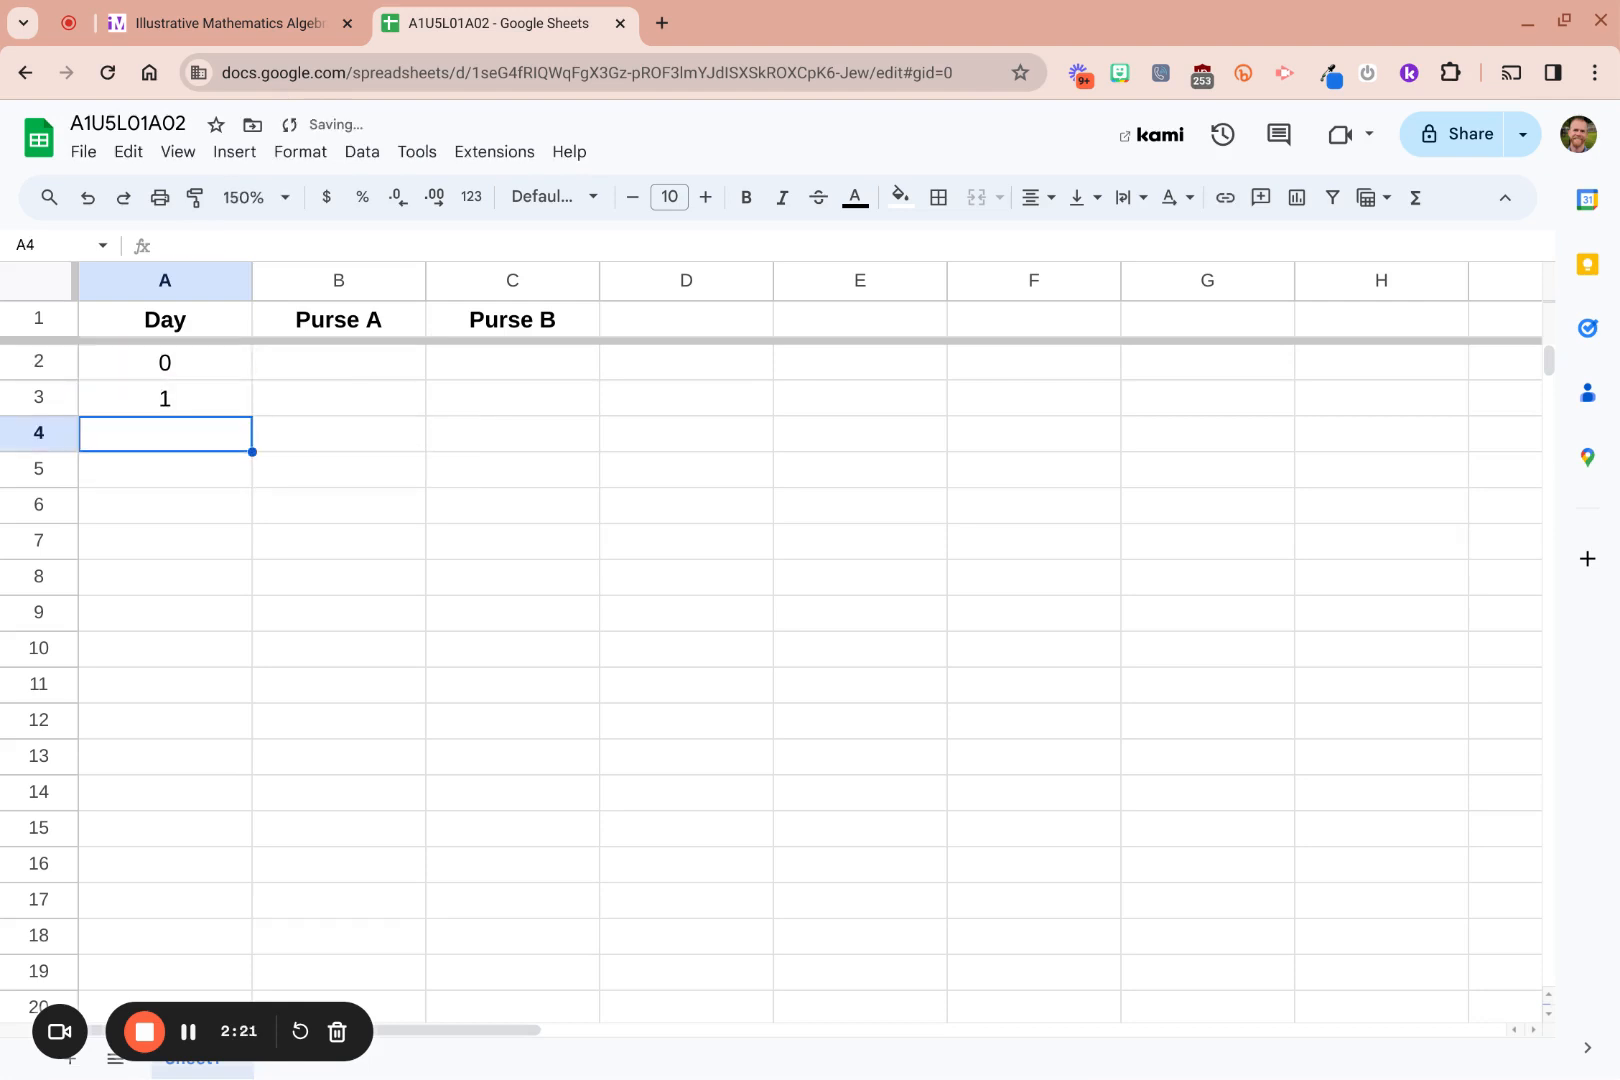
type("2")
key("BackSpace")
key("Down")
key("Up")
key("Up")
key("Down")
Enter the formula =A3+1 in cell A4 to continue the day count
type("=")
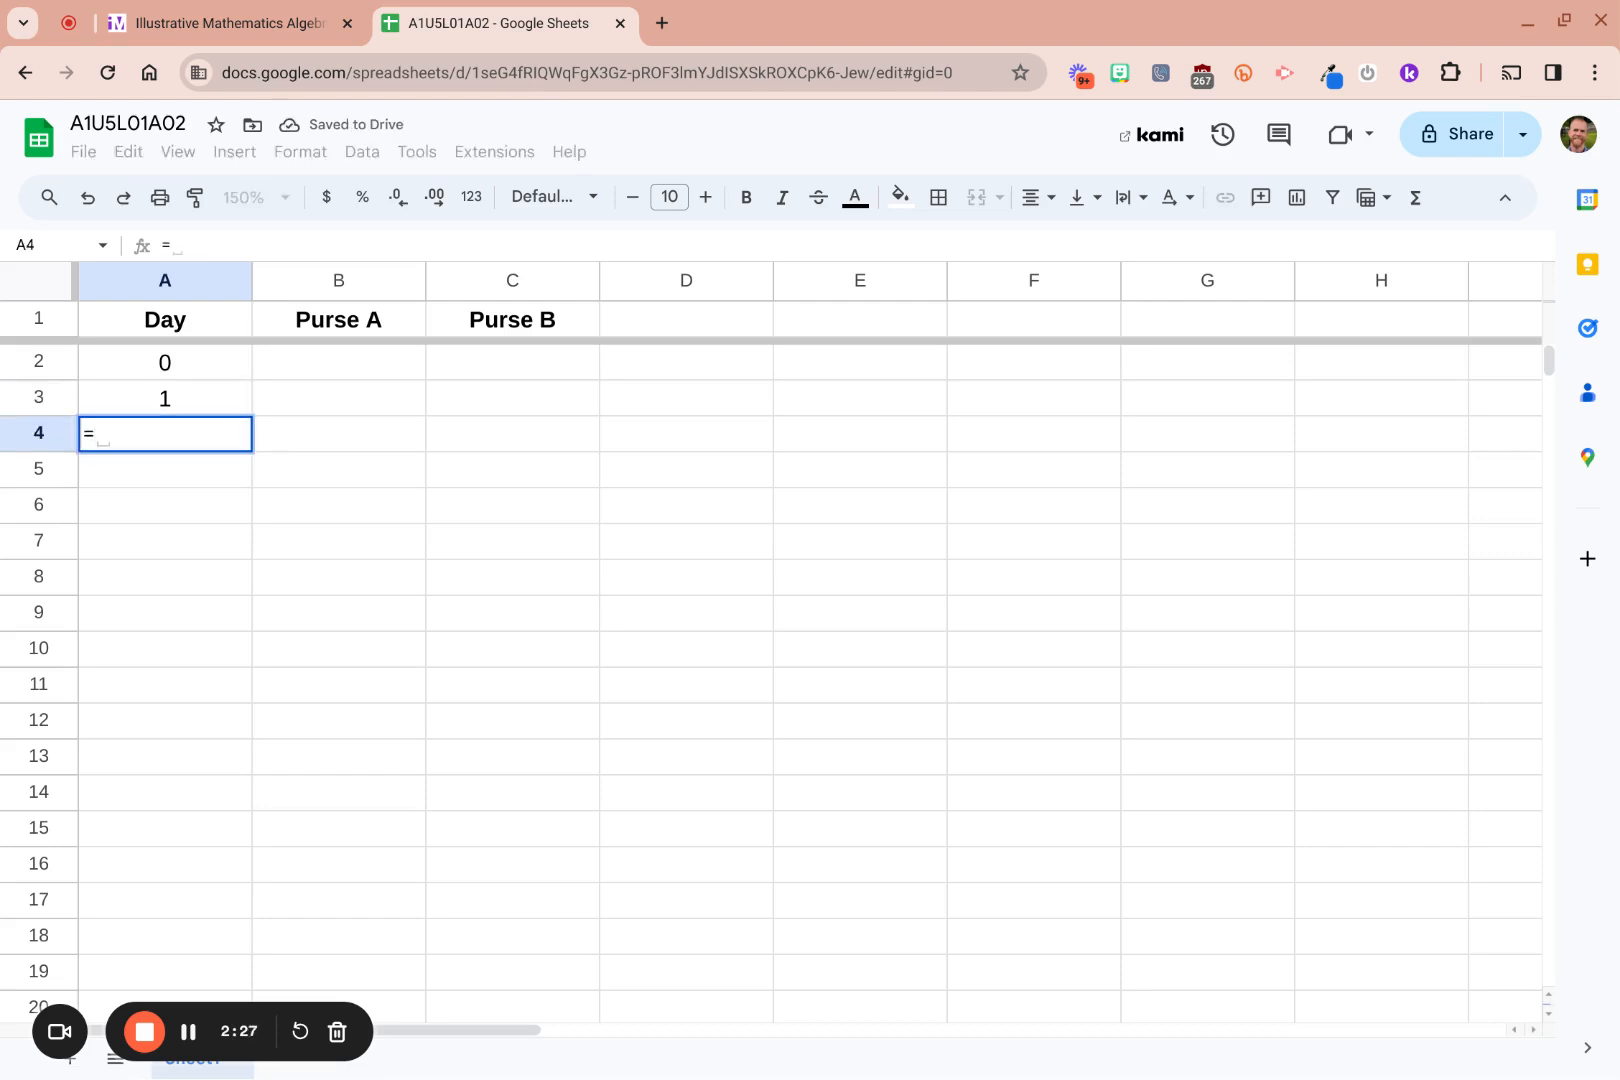
left_click(188, 397)
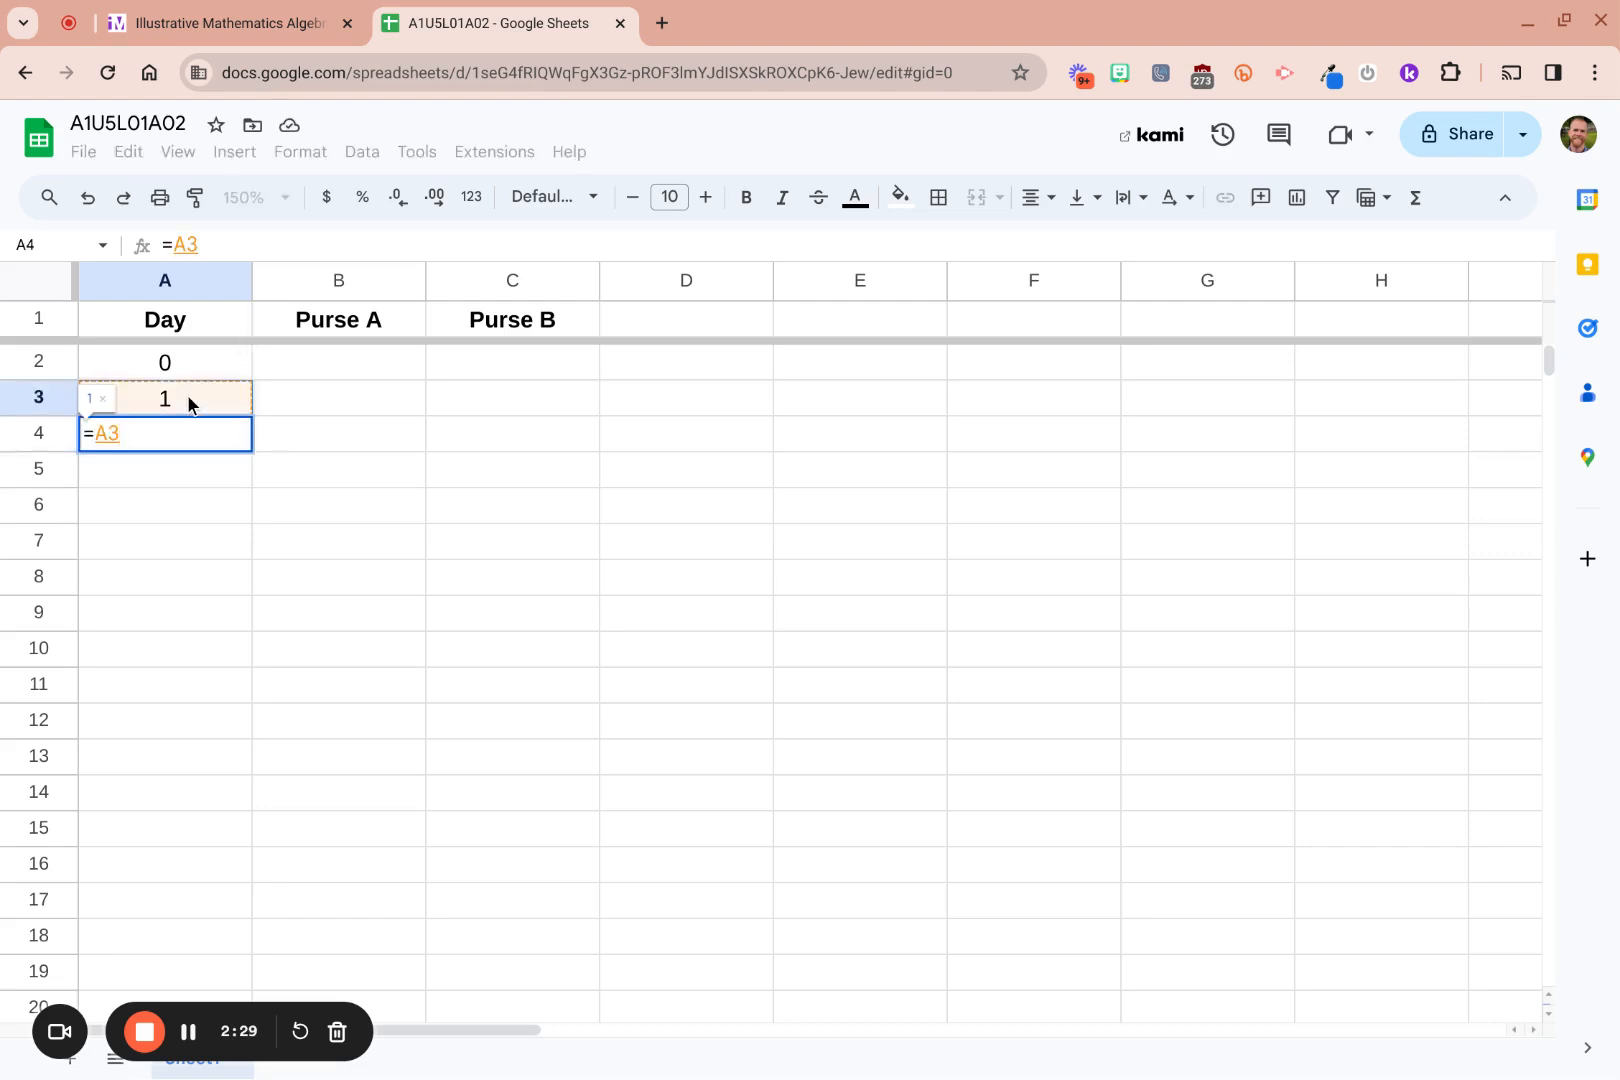
type("+1")
key("Return")
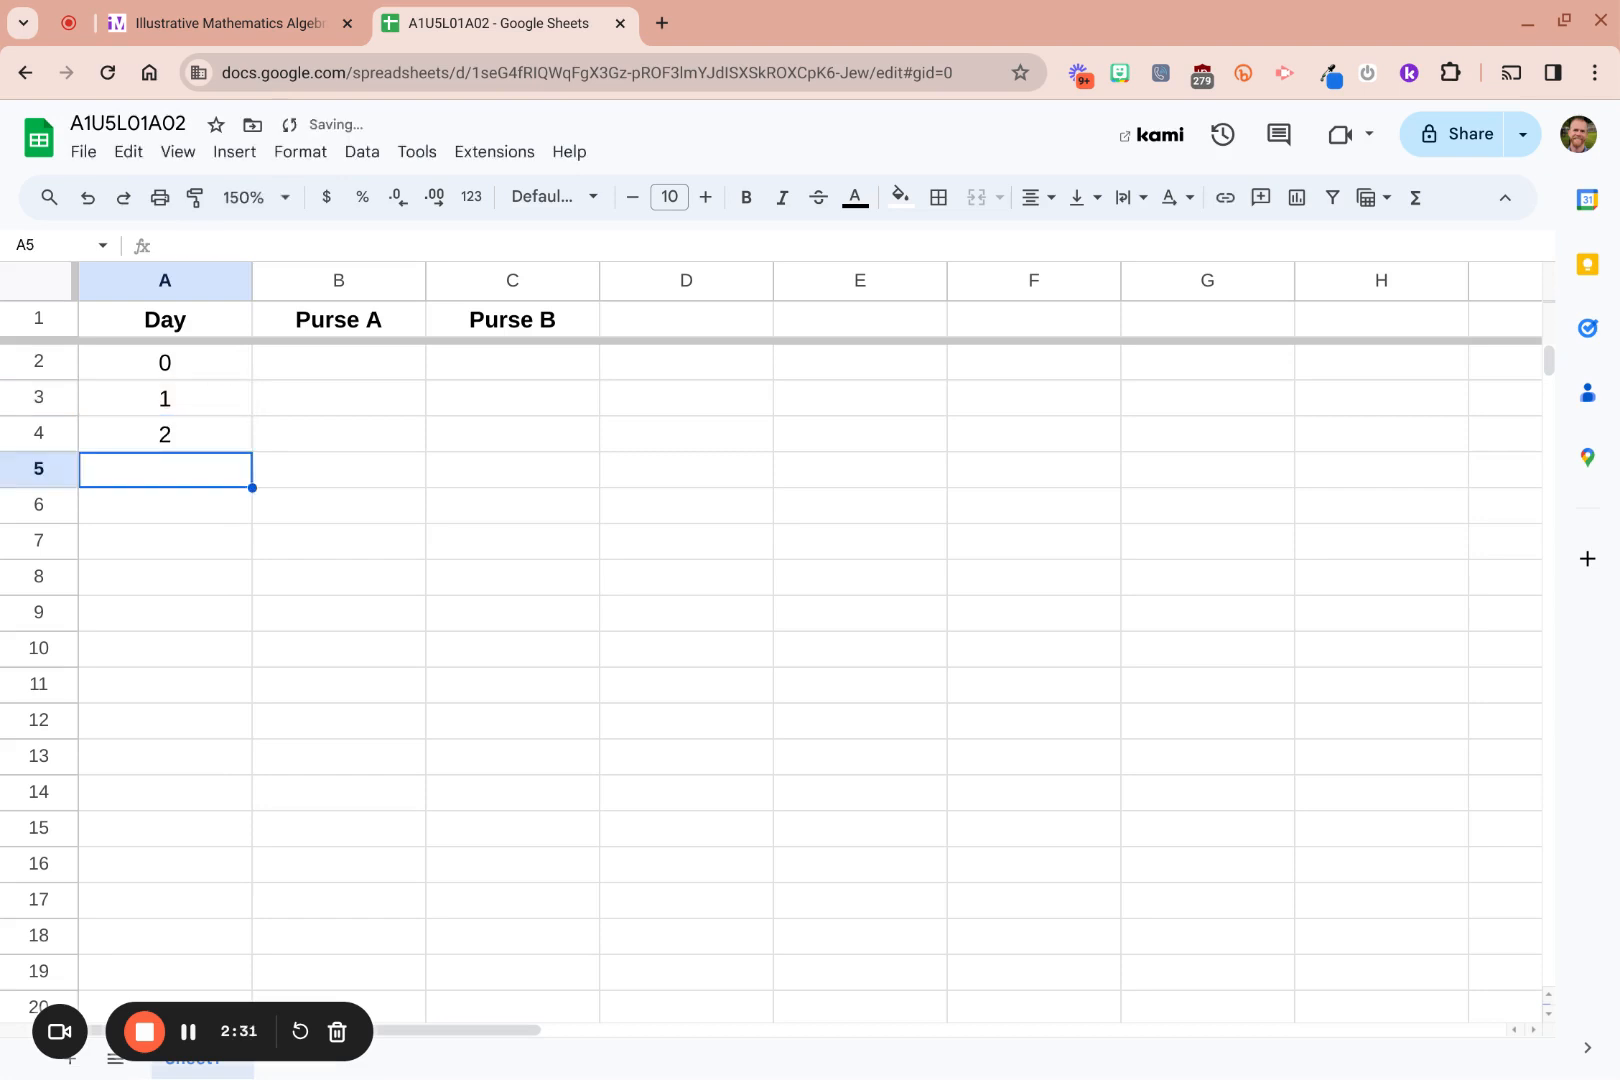
Enter the formula =A4+1 in cell A5 and fill it down through cell A10
type("=")
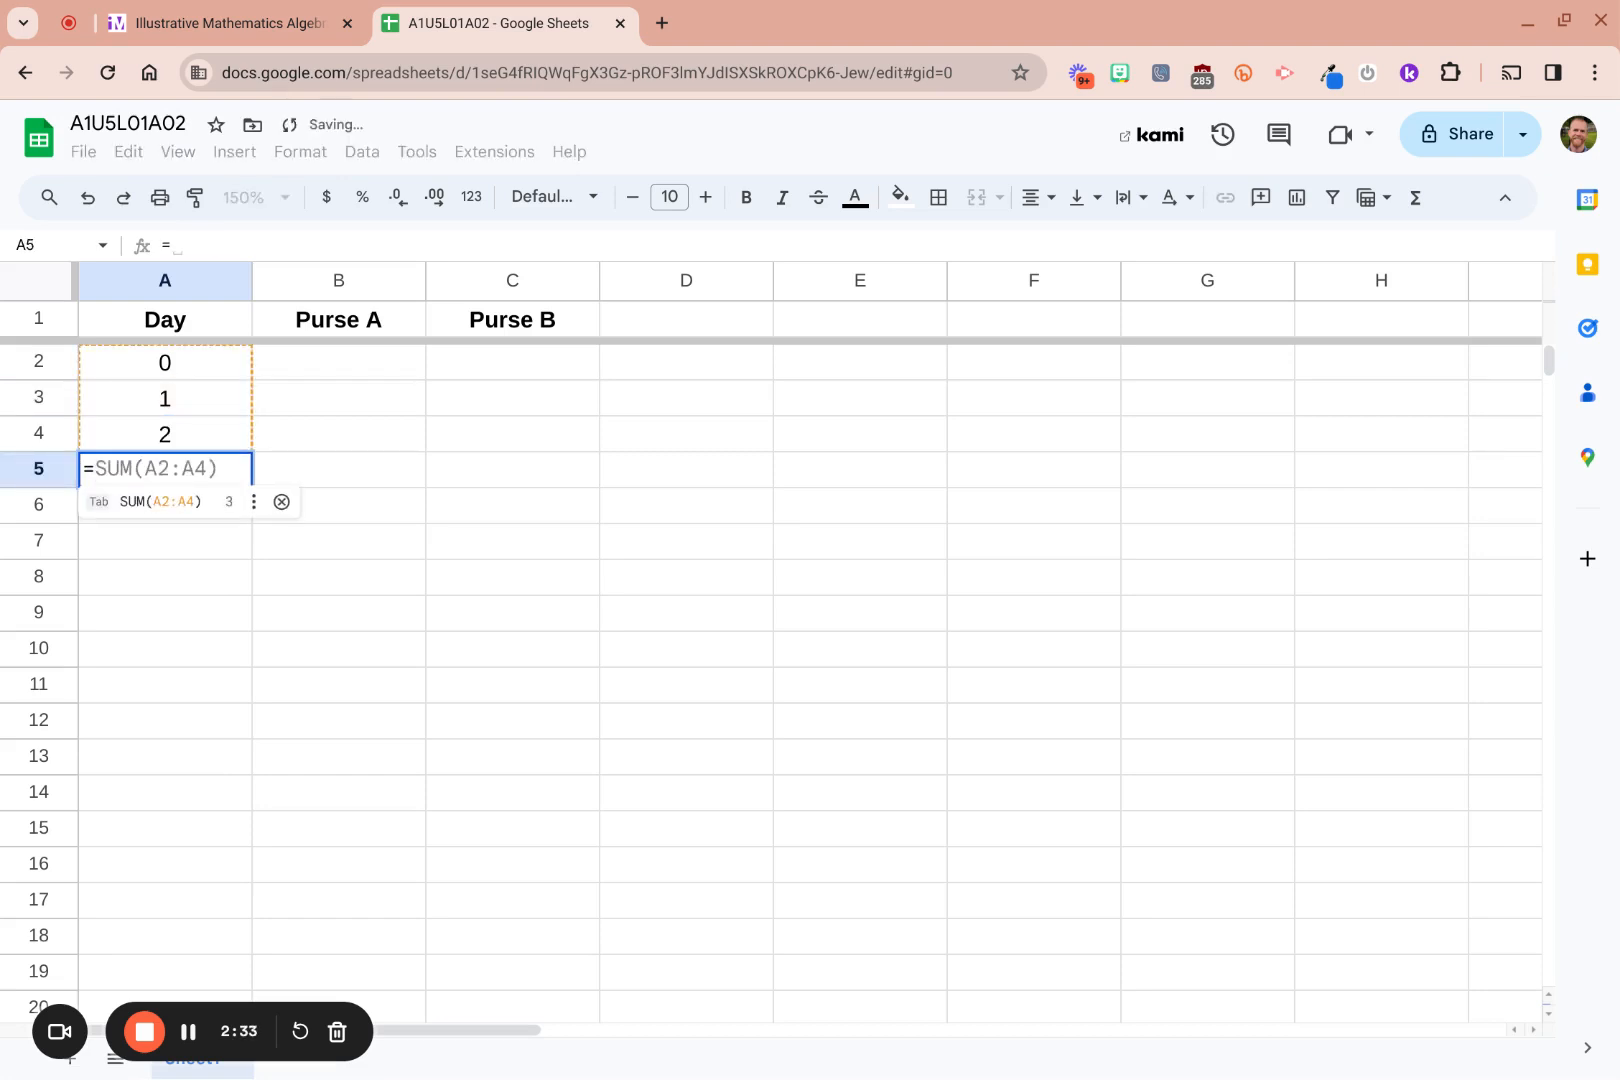
left_click(166, 437)
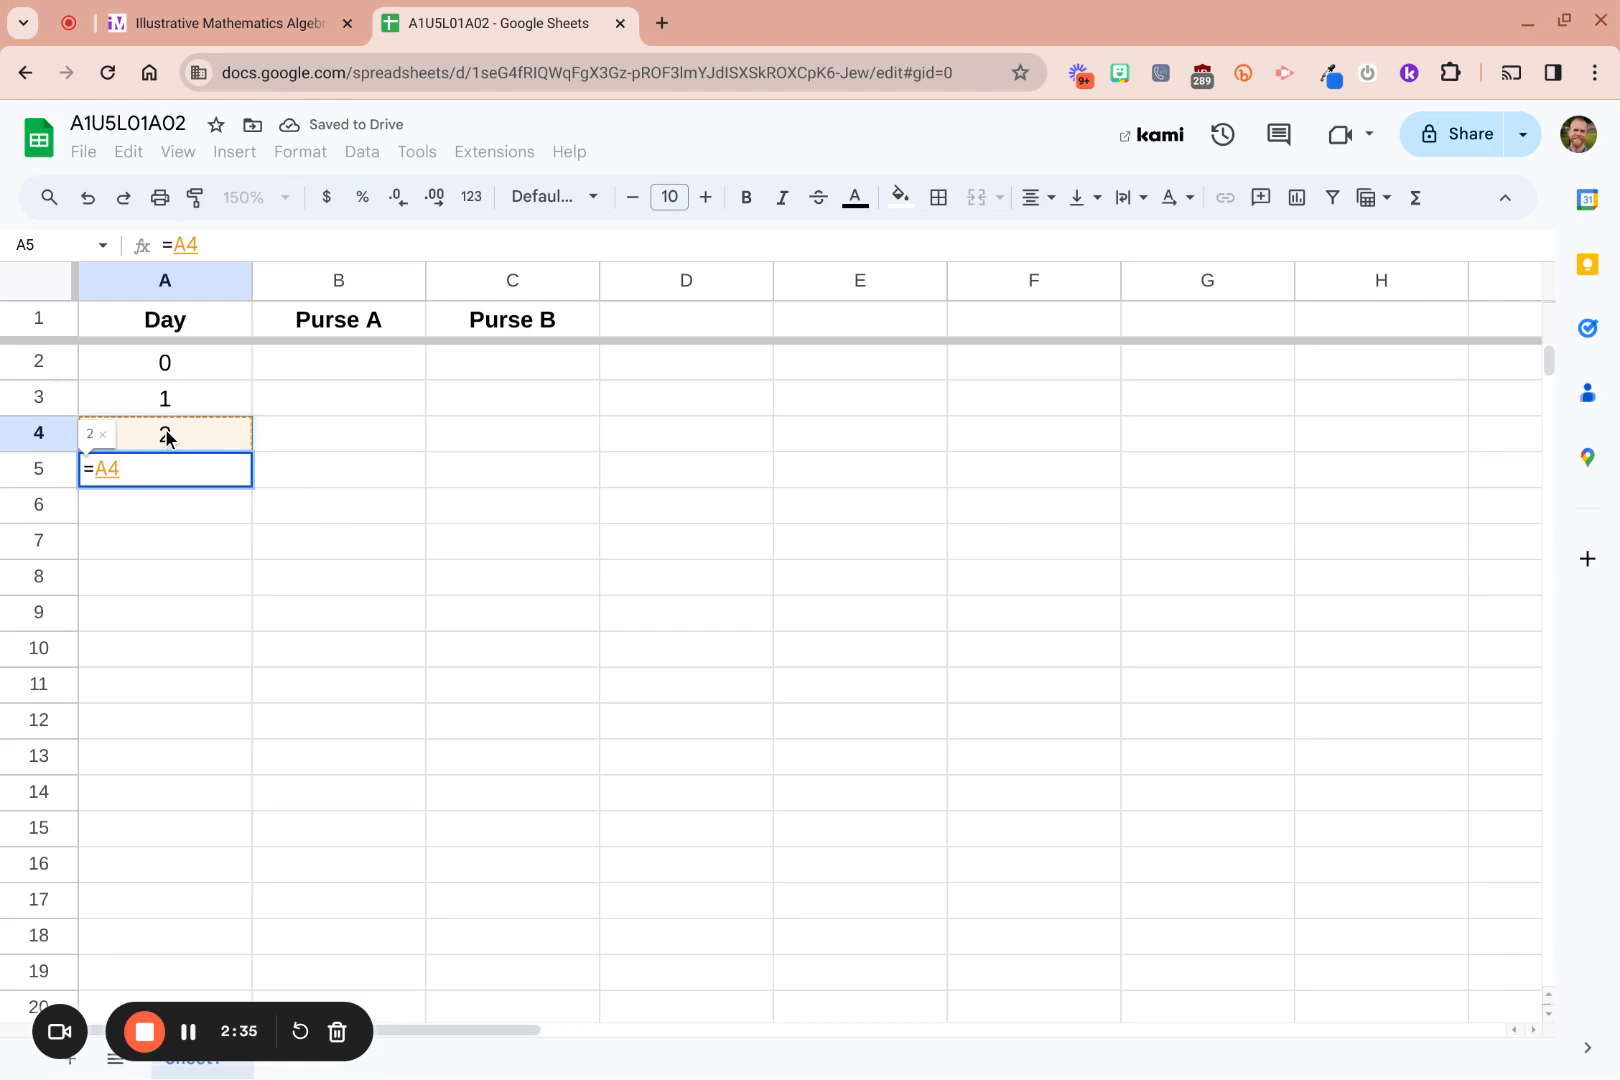
type("+1")
key("Return")
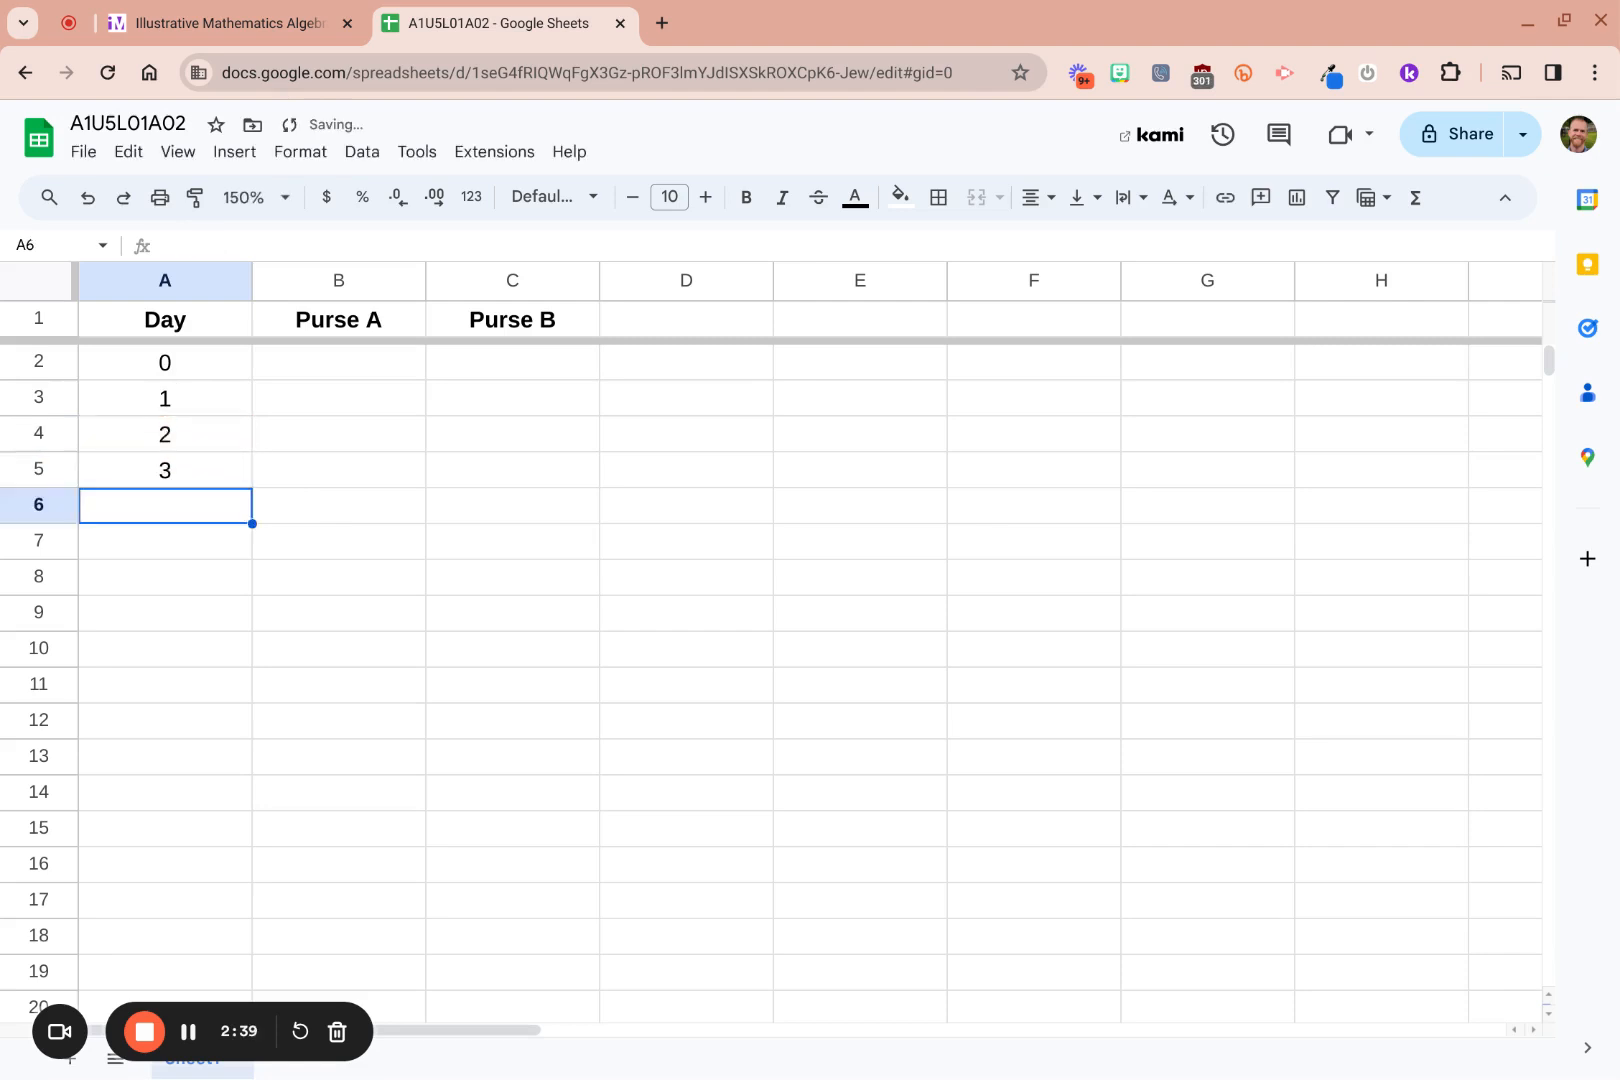
left_click(174, 472)
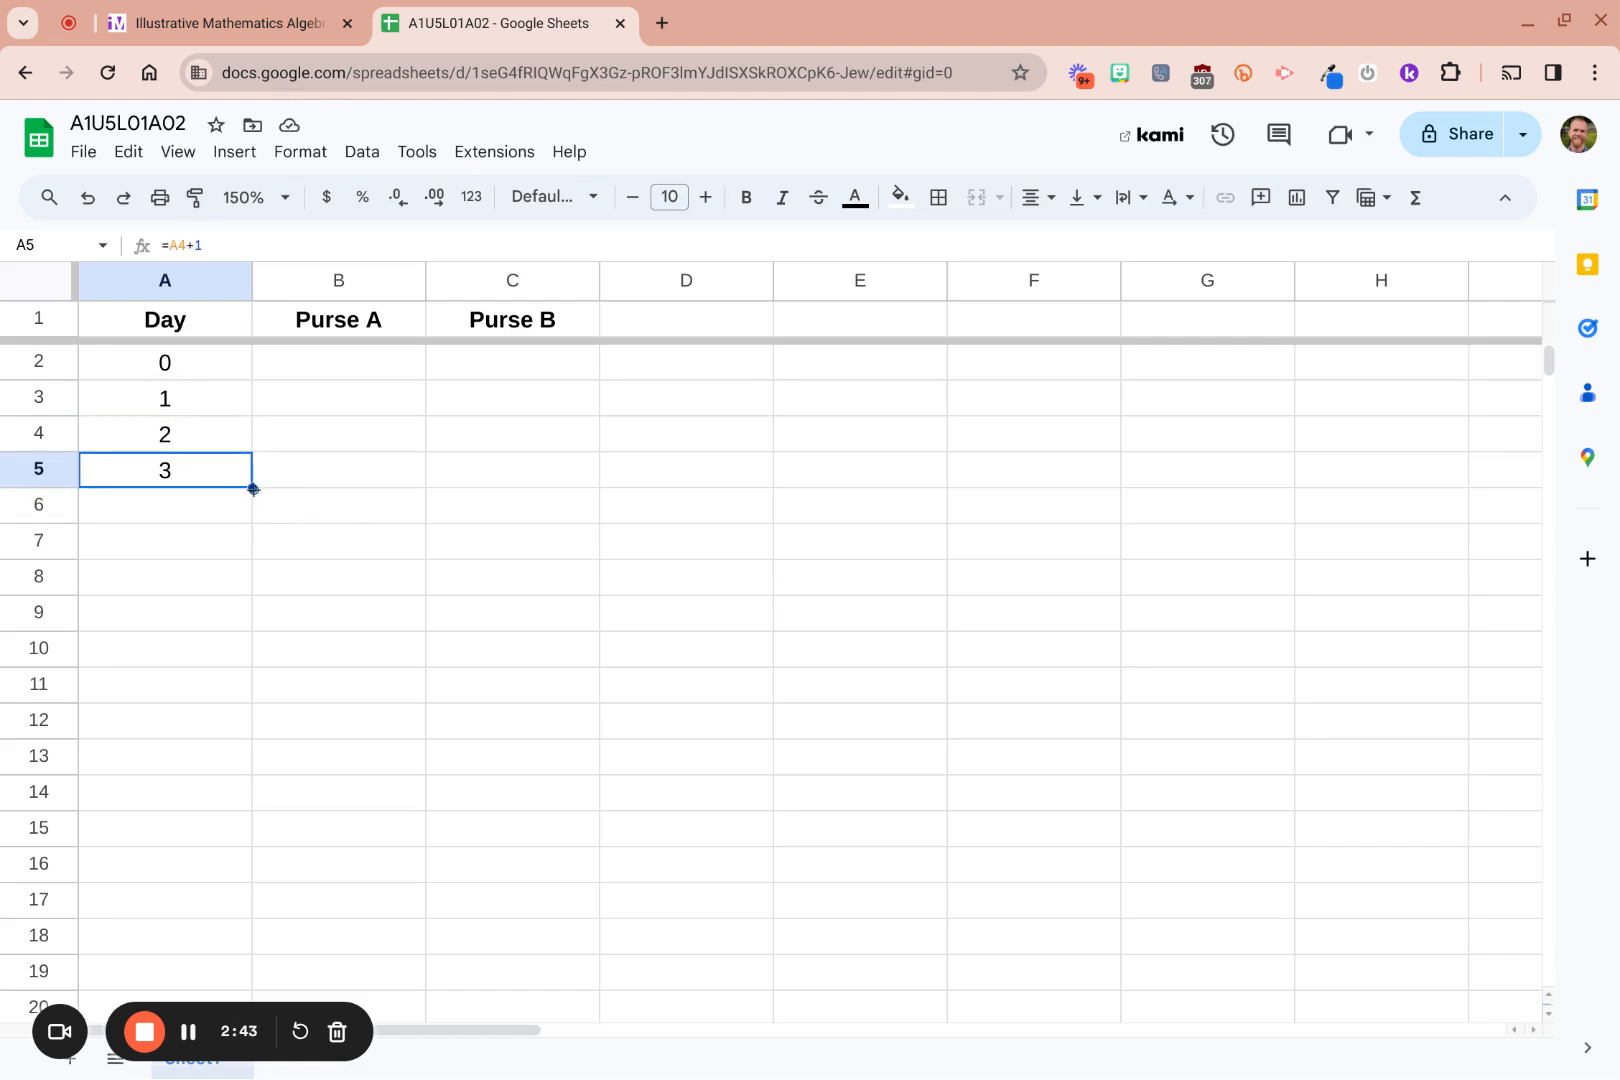
left_click_drag(254, 489, 239, 645)
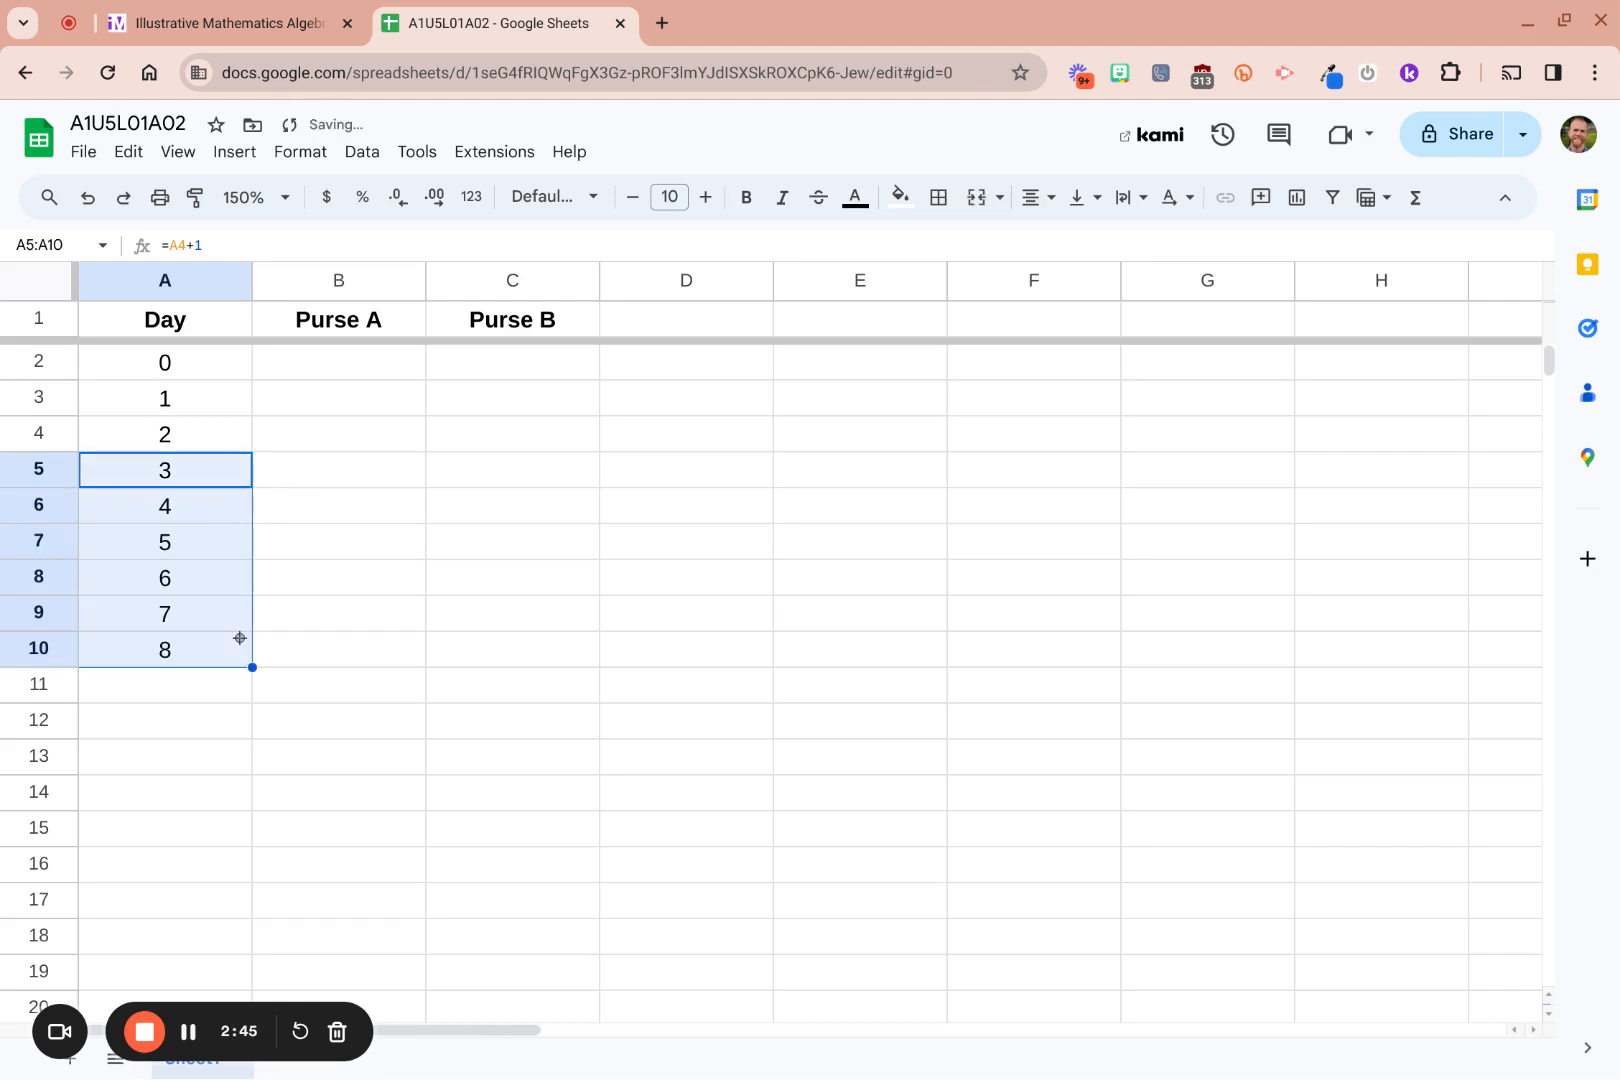
left_click(262, 757)
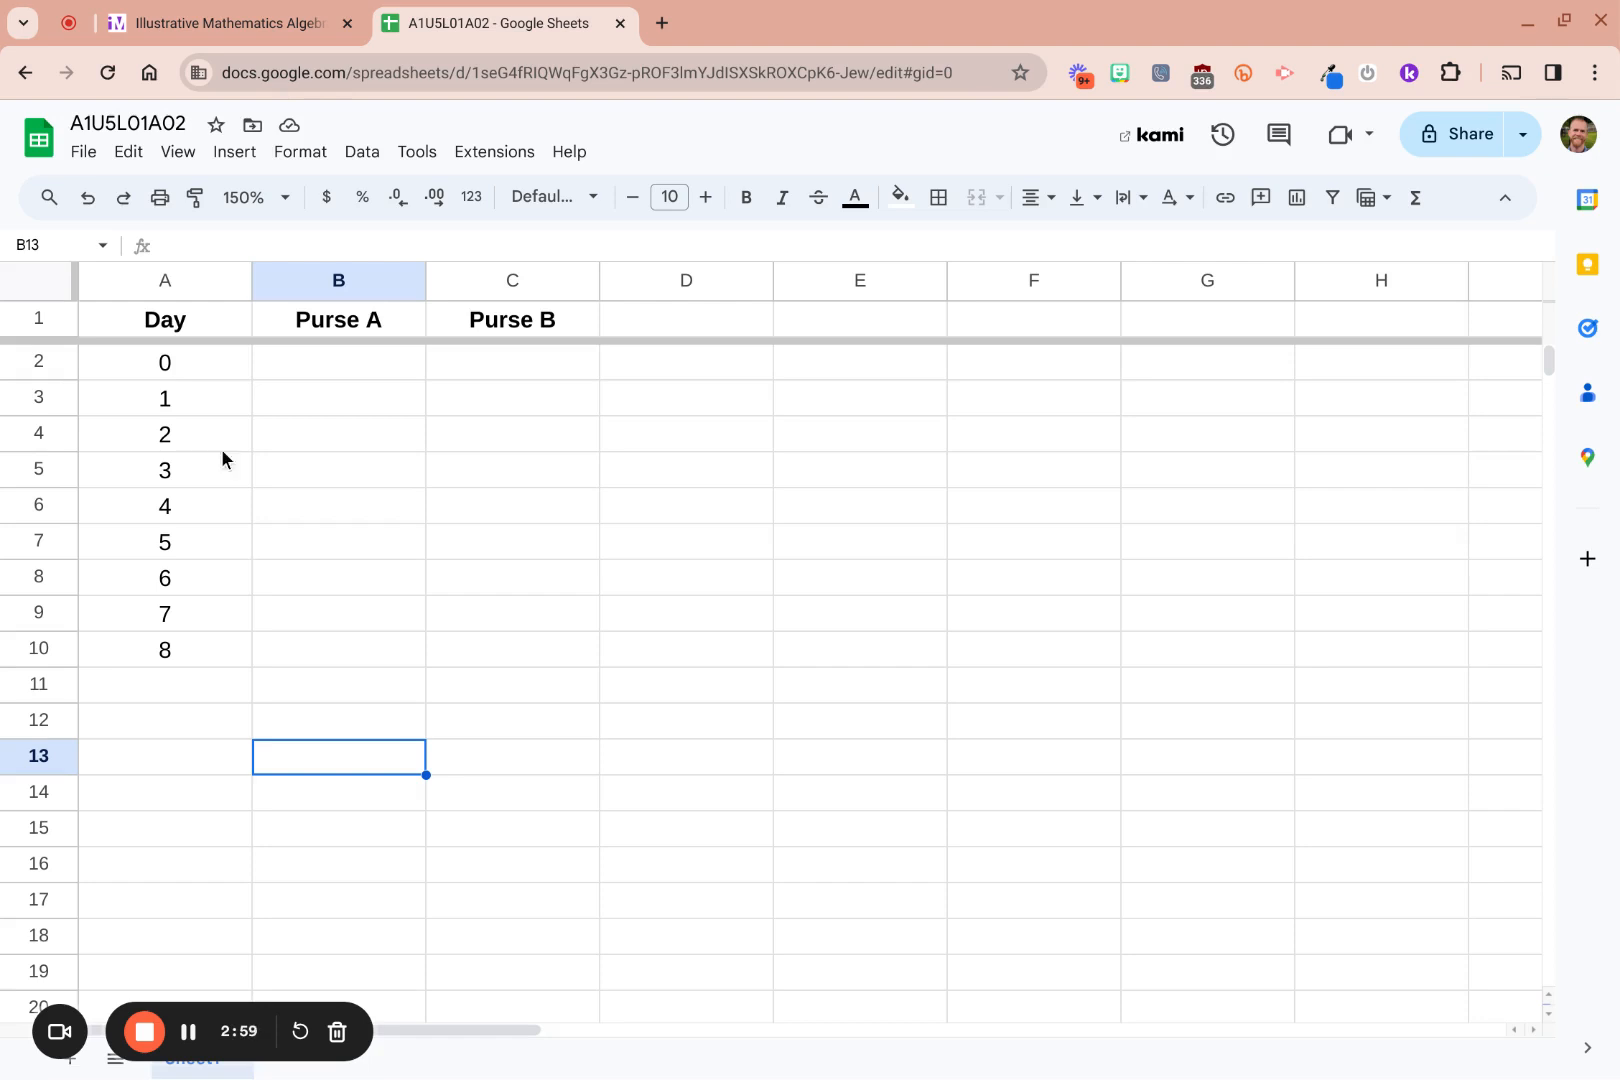
Enter 1000 in cell B2 as Purse A's starting amount
left_click(318, 376)
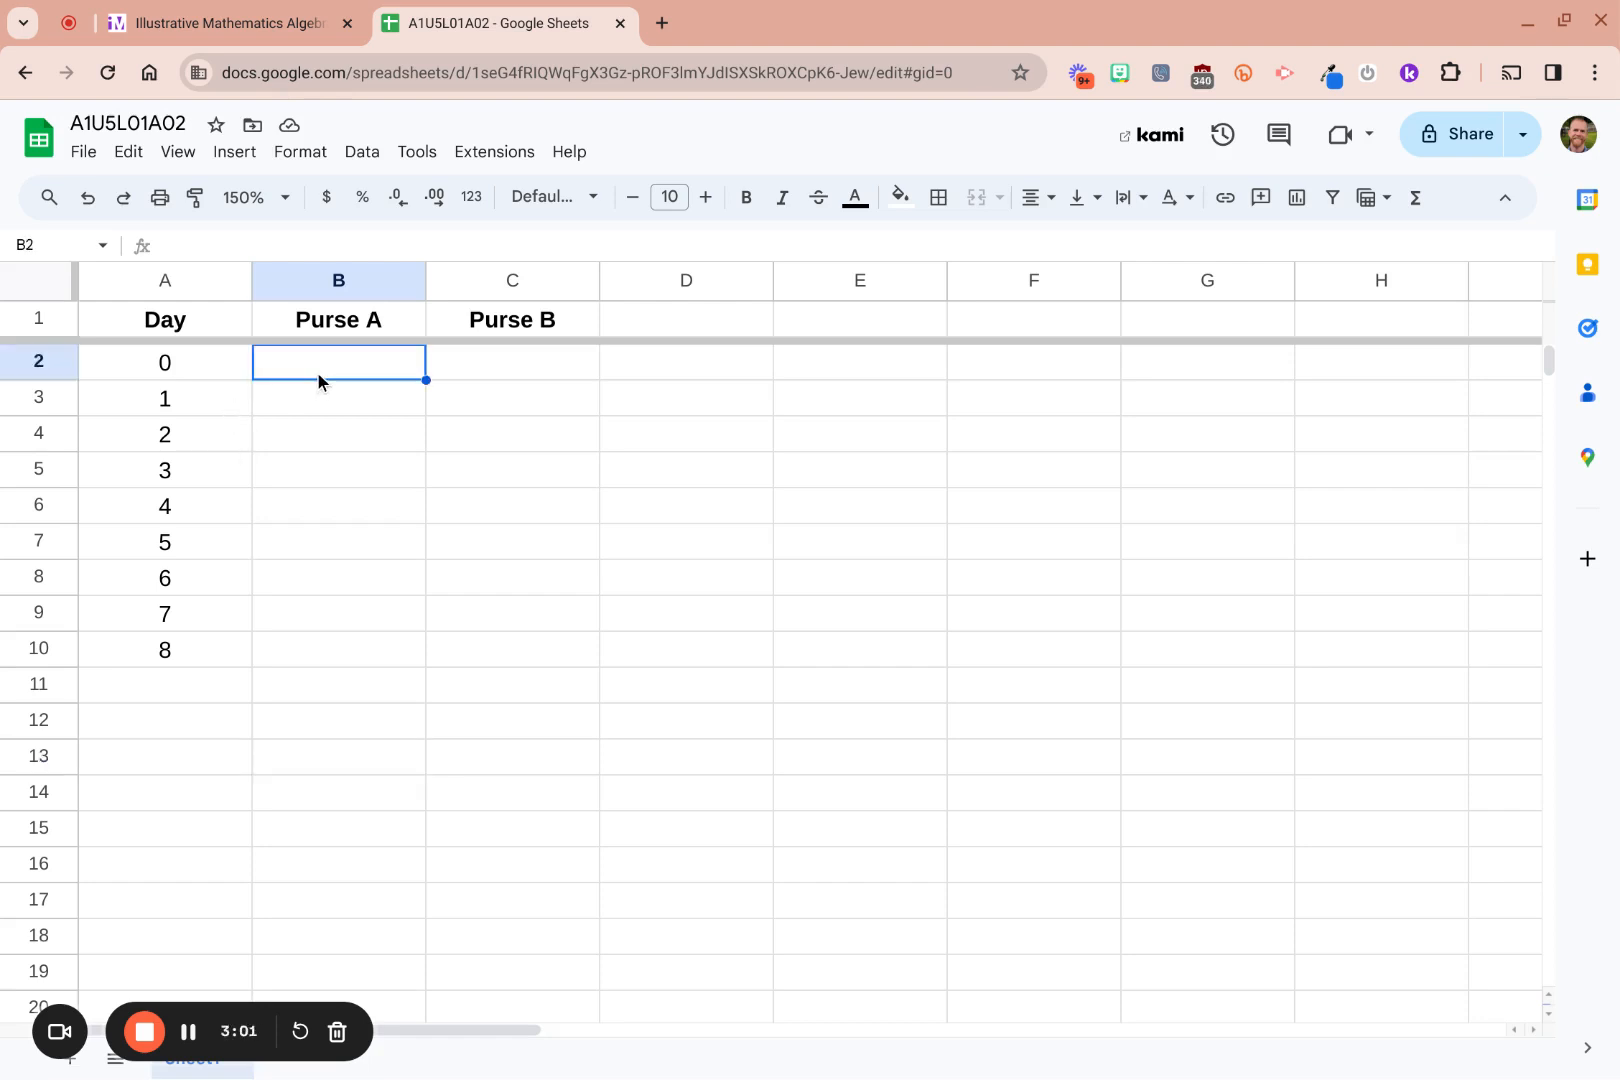
type("1000")
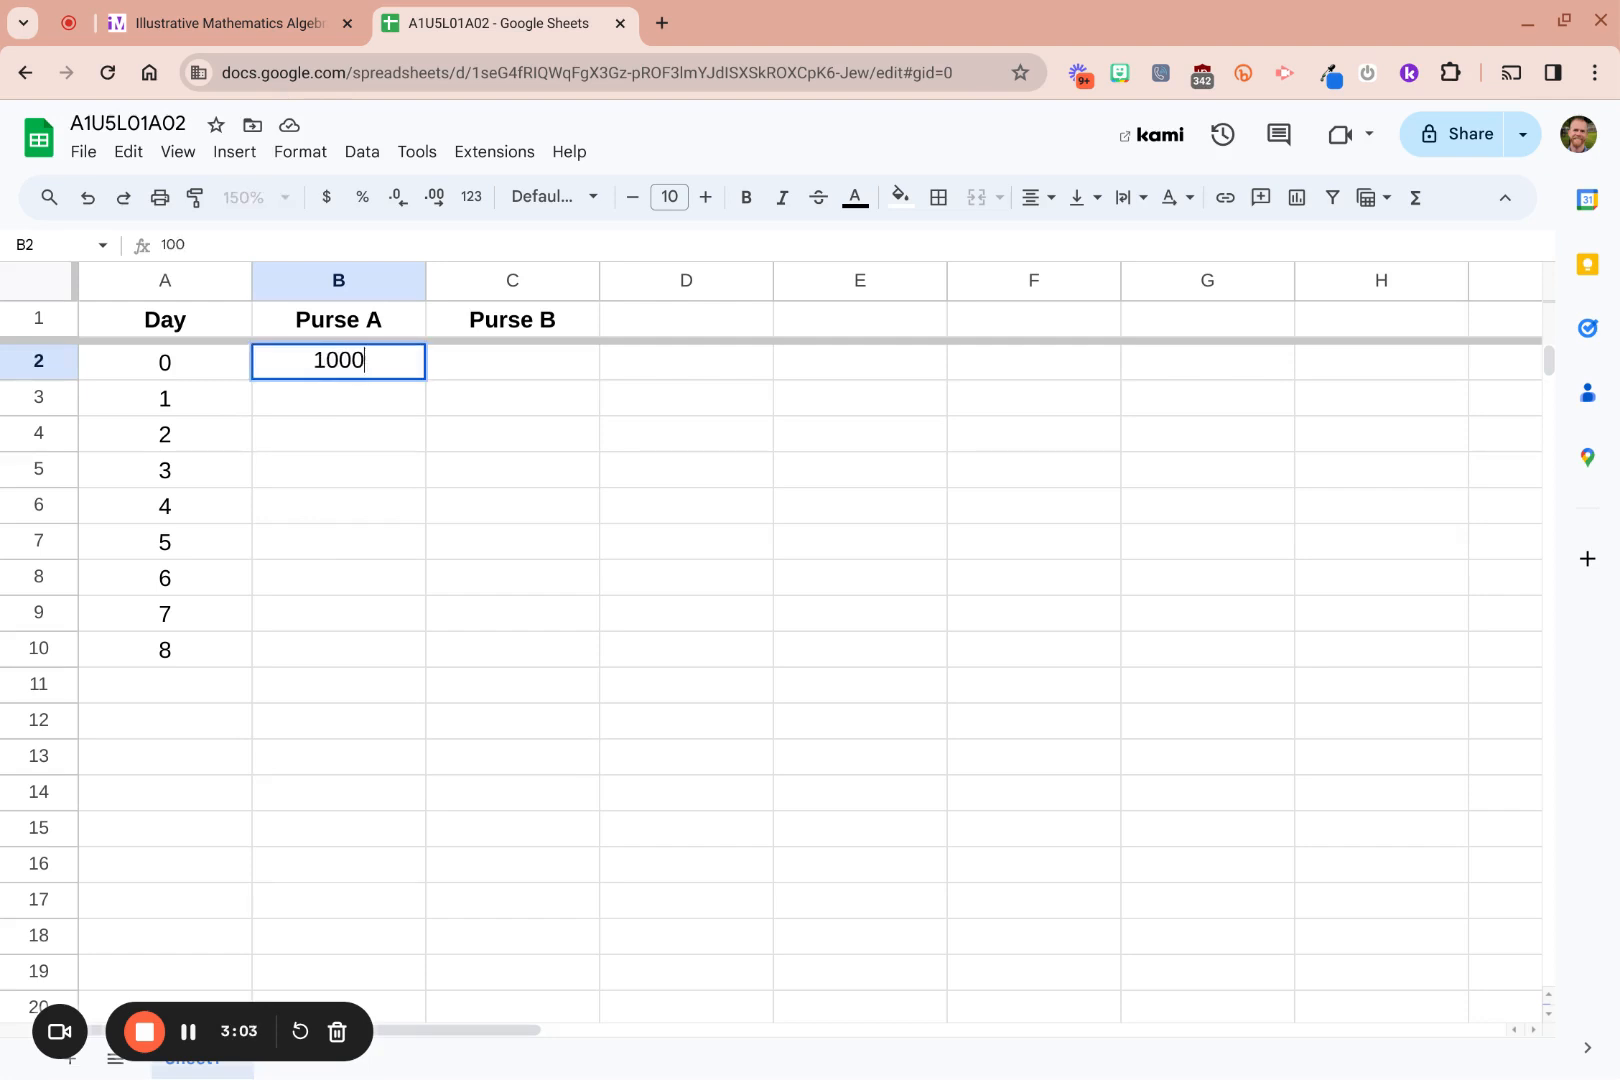
key("Return")
key("Up")
type("s")
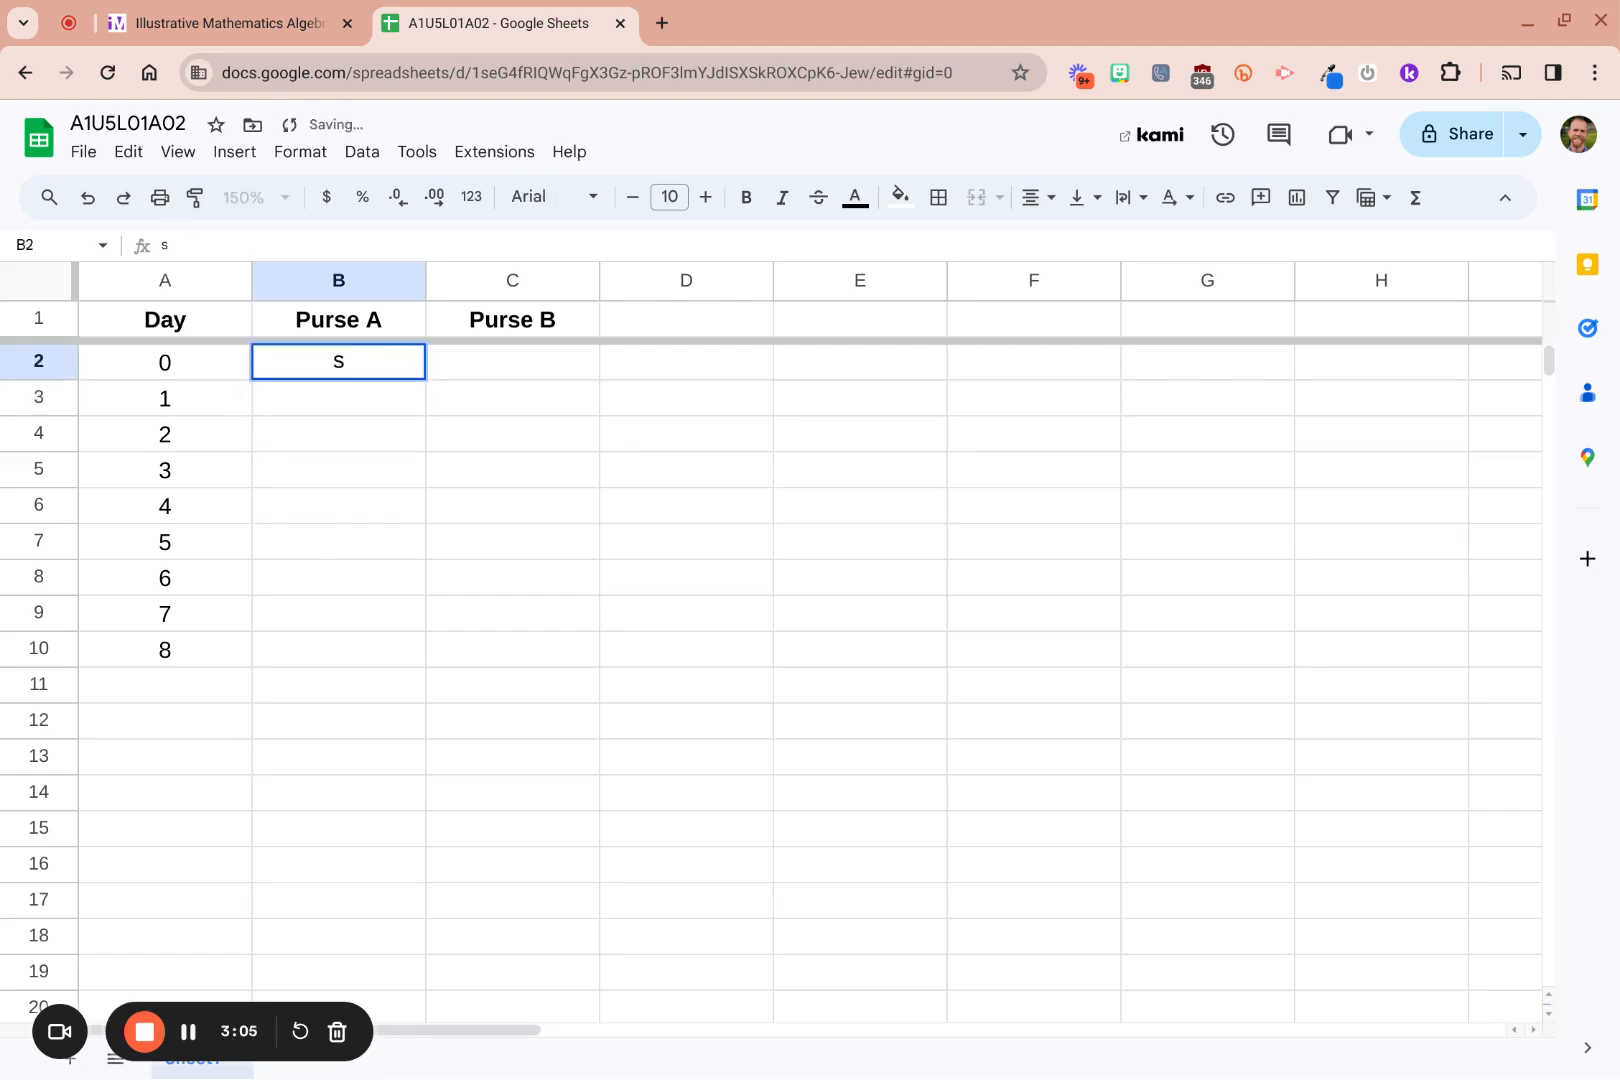
key("Escape")
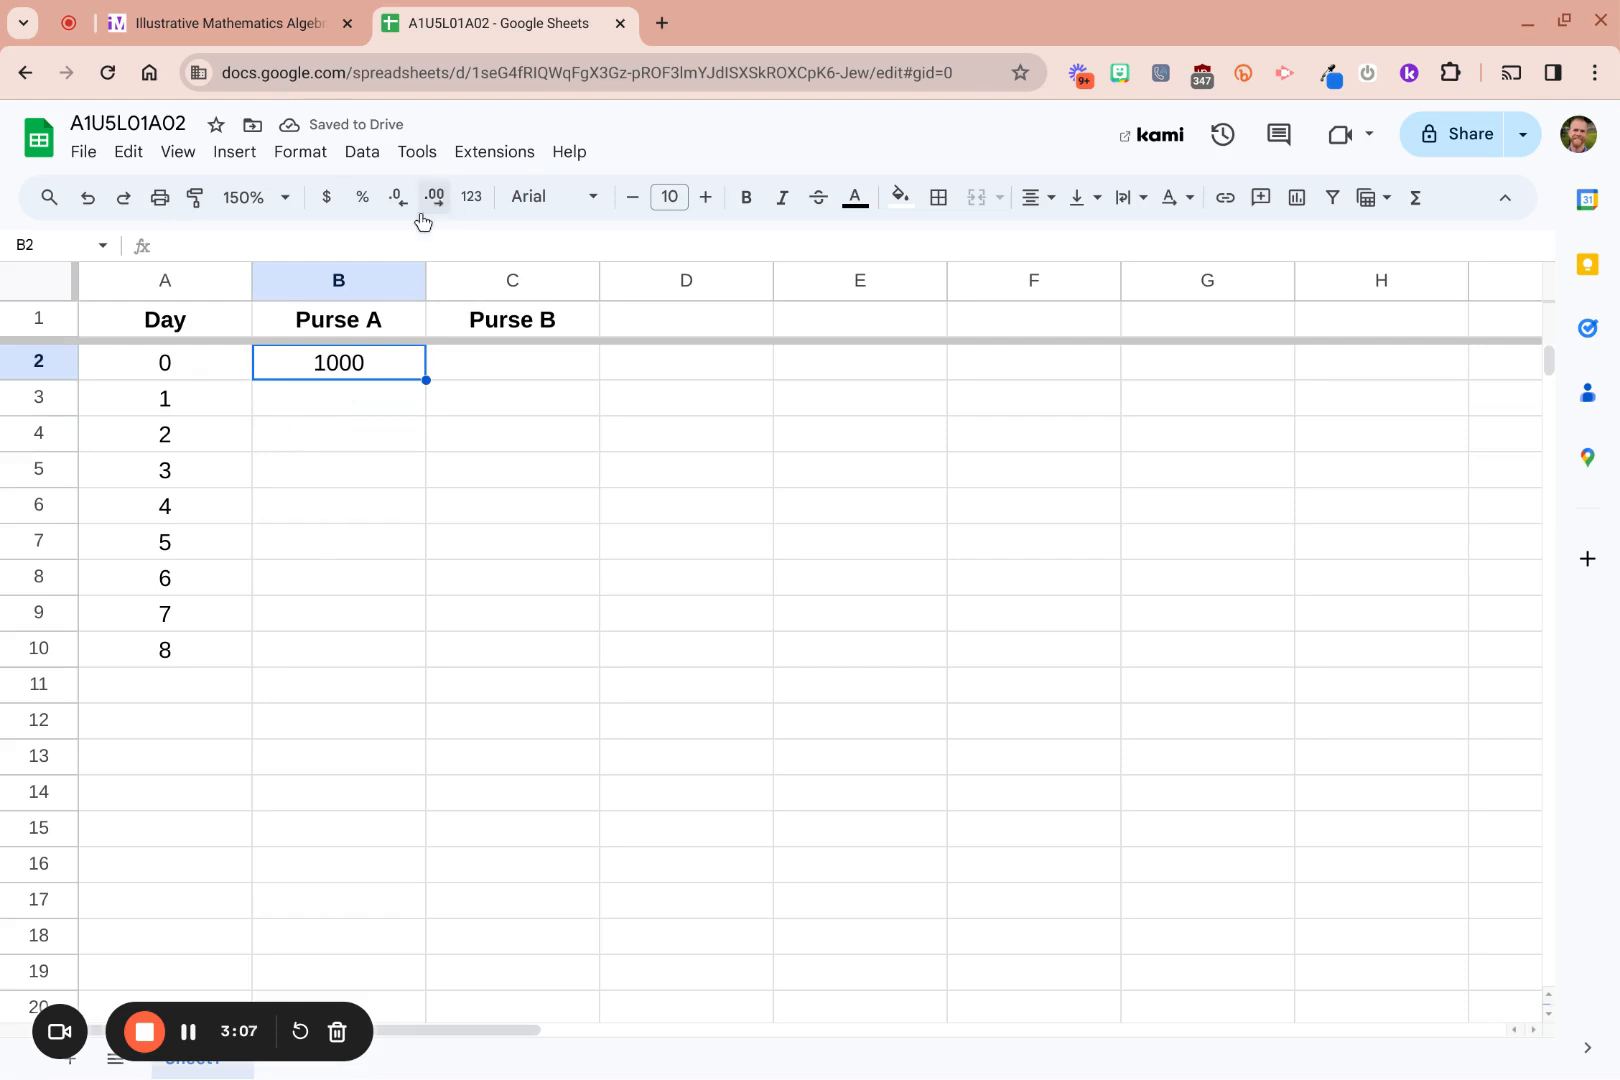
type("asddlfkljlaksdjflkjsdalkfjklsadjflkjasldkjflkjasdlfjlksdajflkjsdklf")
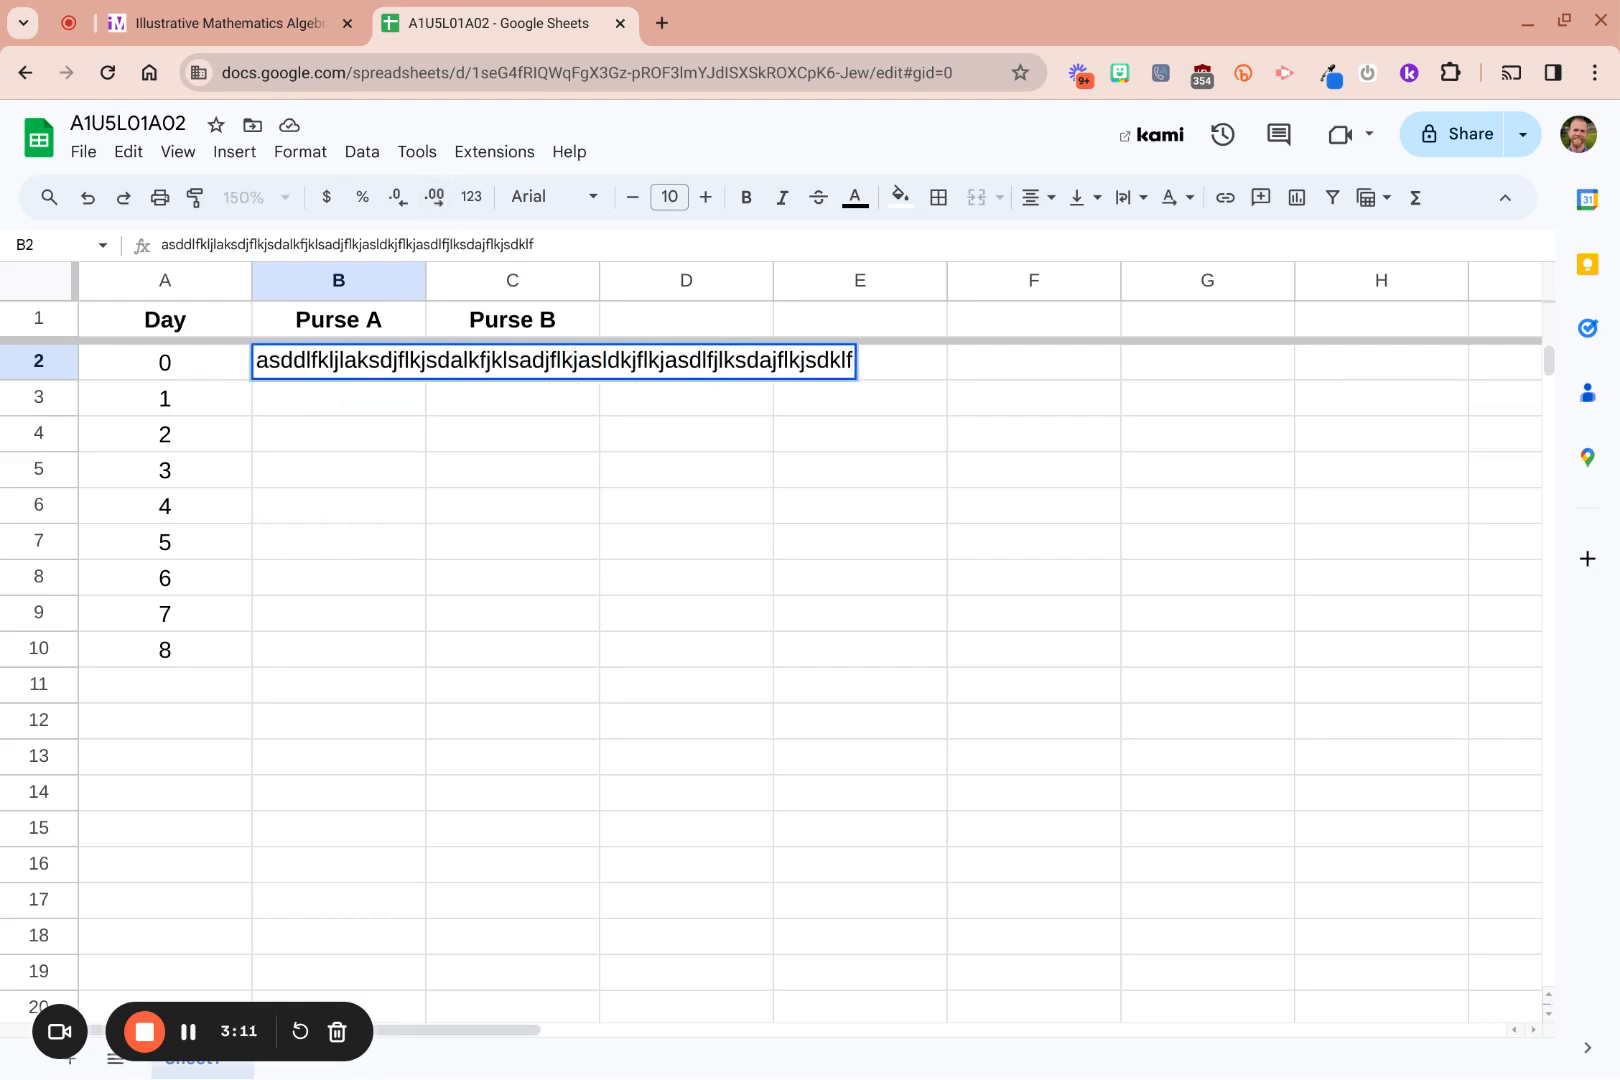
key("Escape")
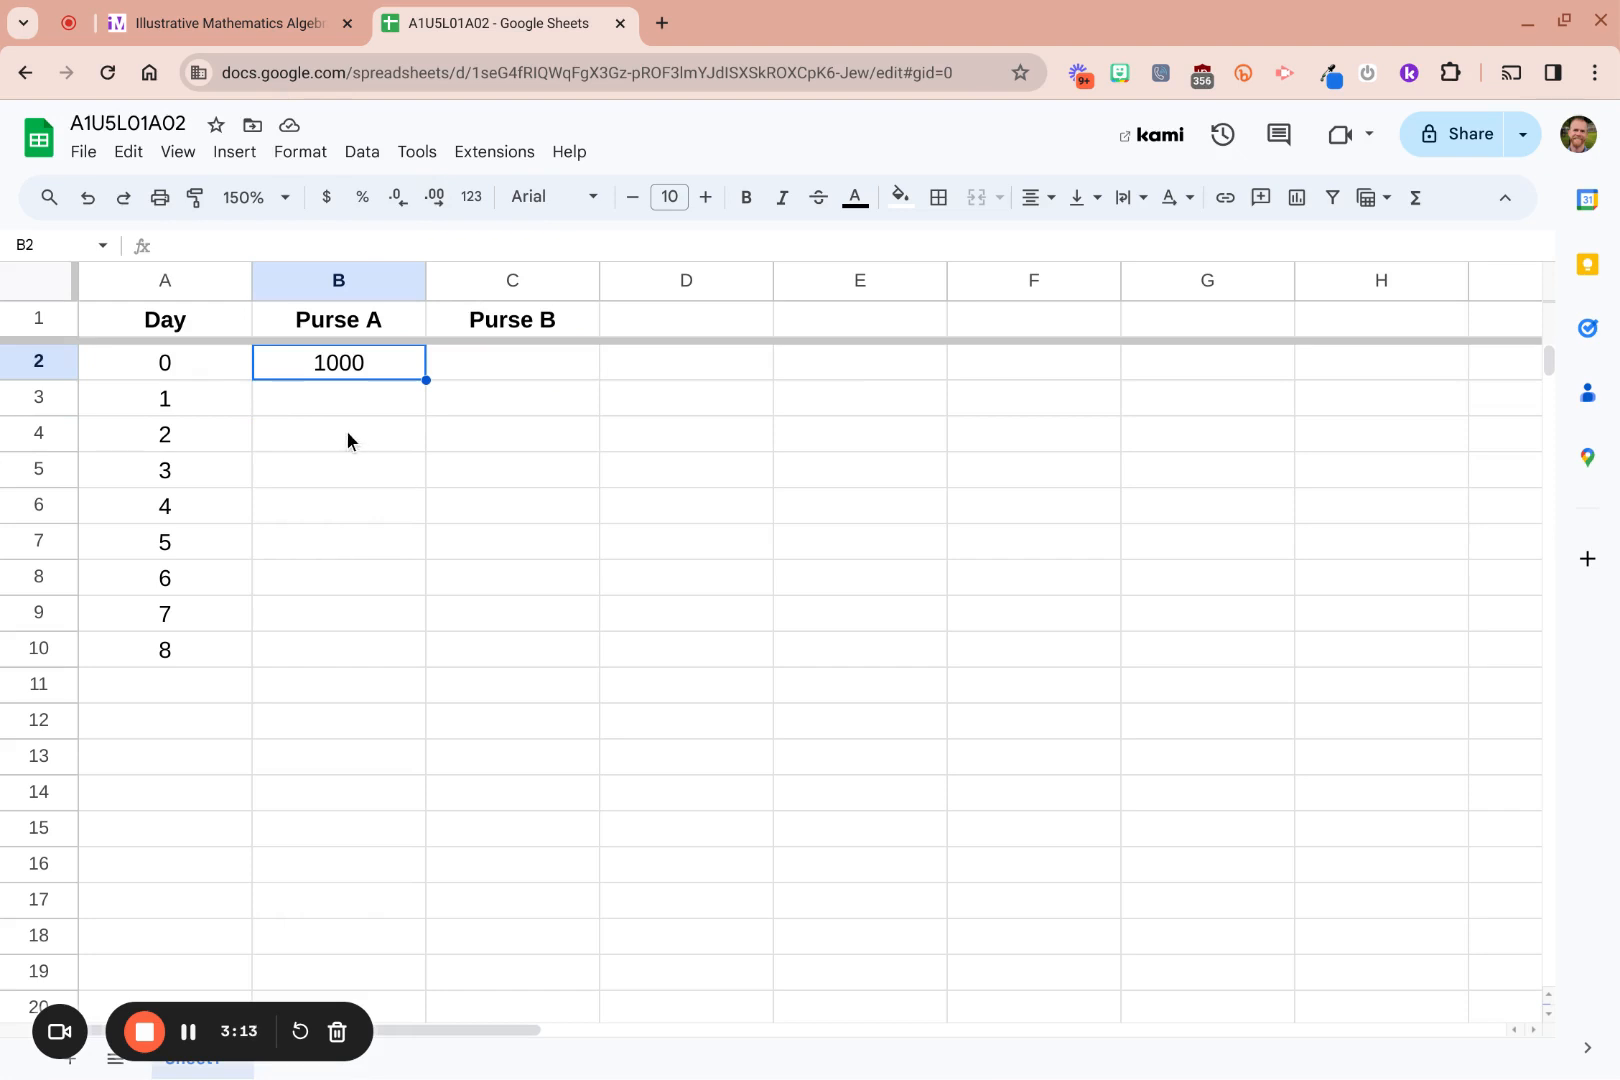
Format cell B2 as currency and enter 0.01 in cell C2 for Purse B, formatted as currency too
left_click(326, 197)
left_click(506, 378)
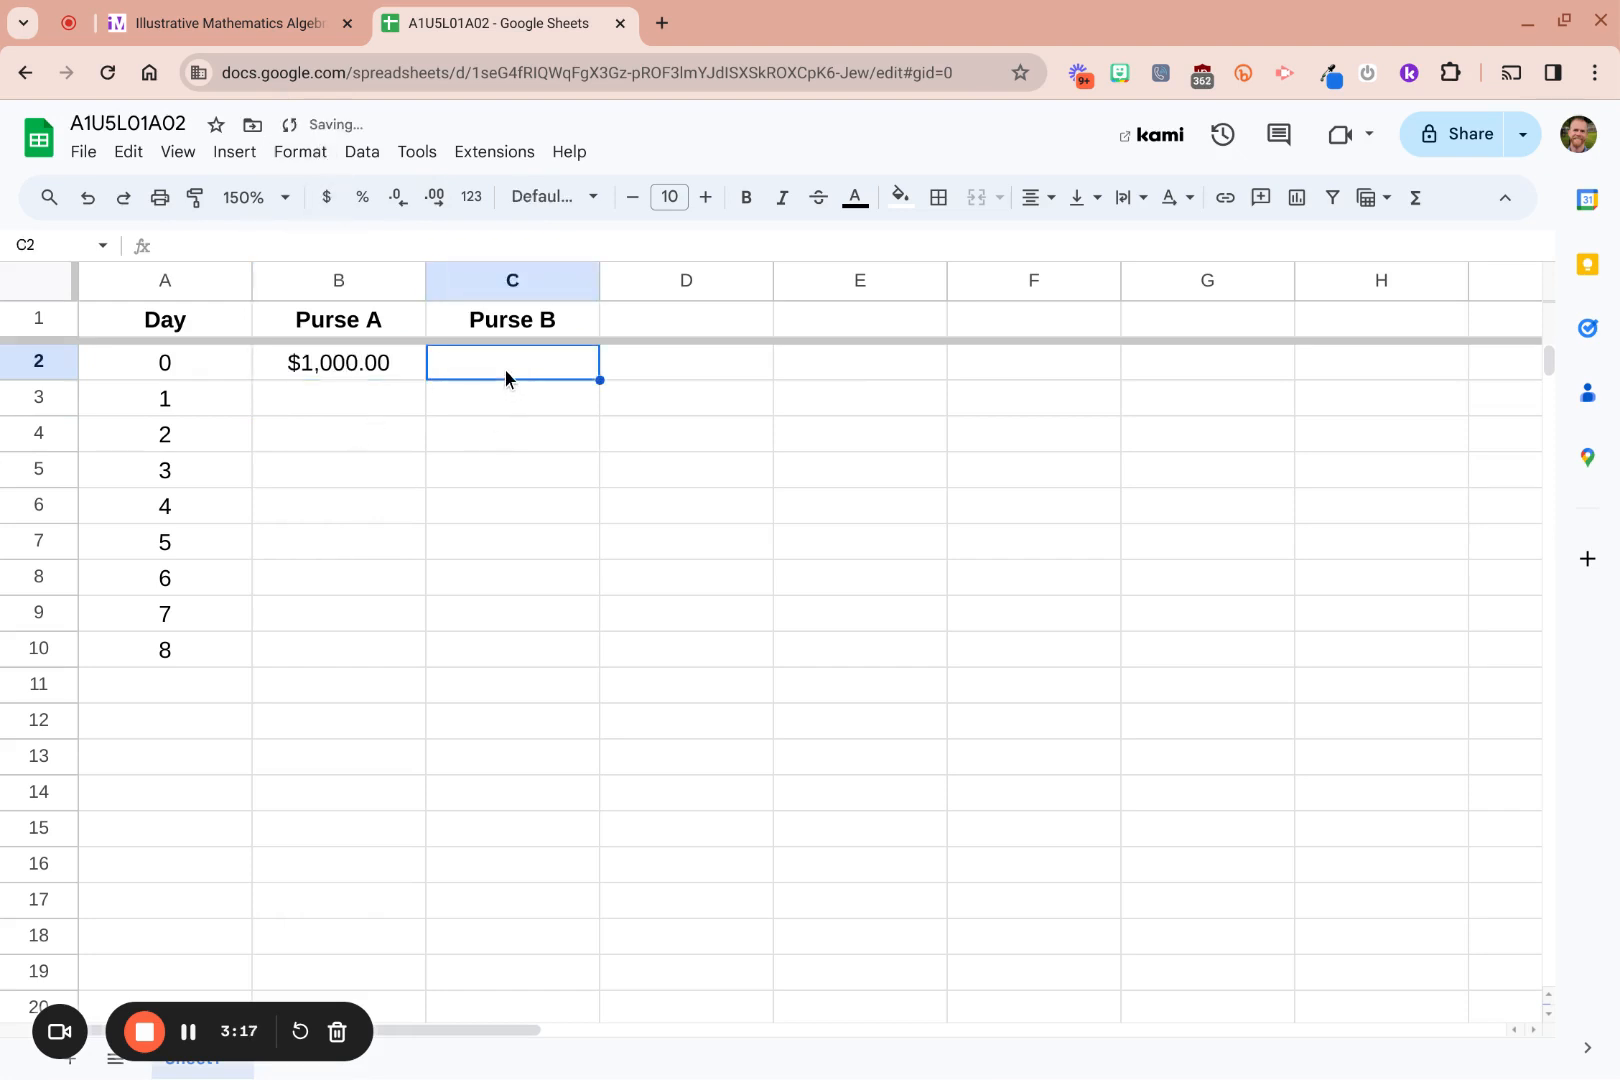
type("0.01")
key("Return")
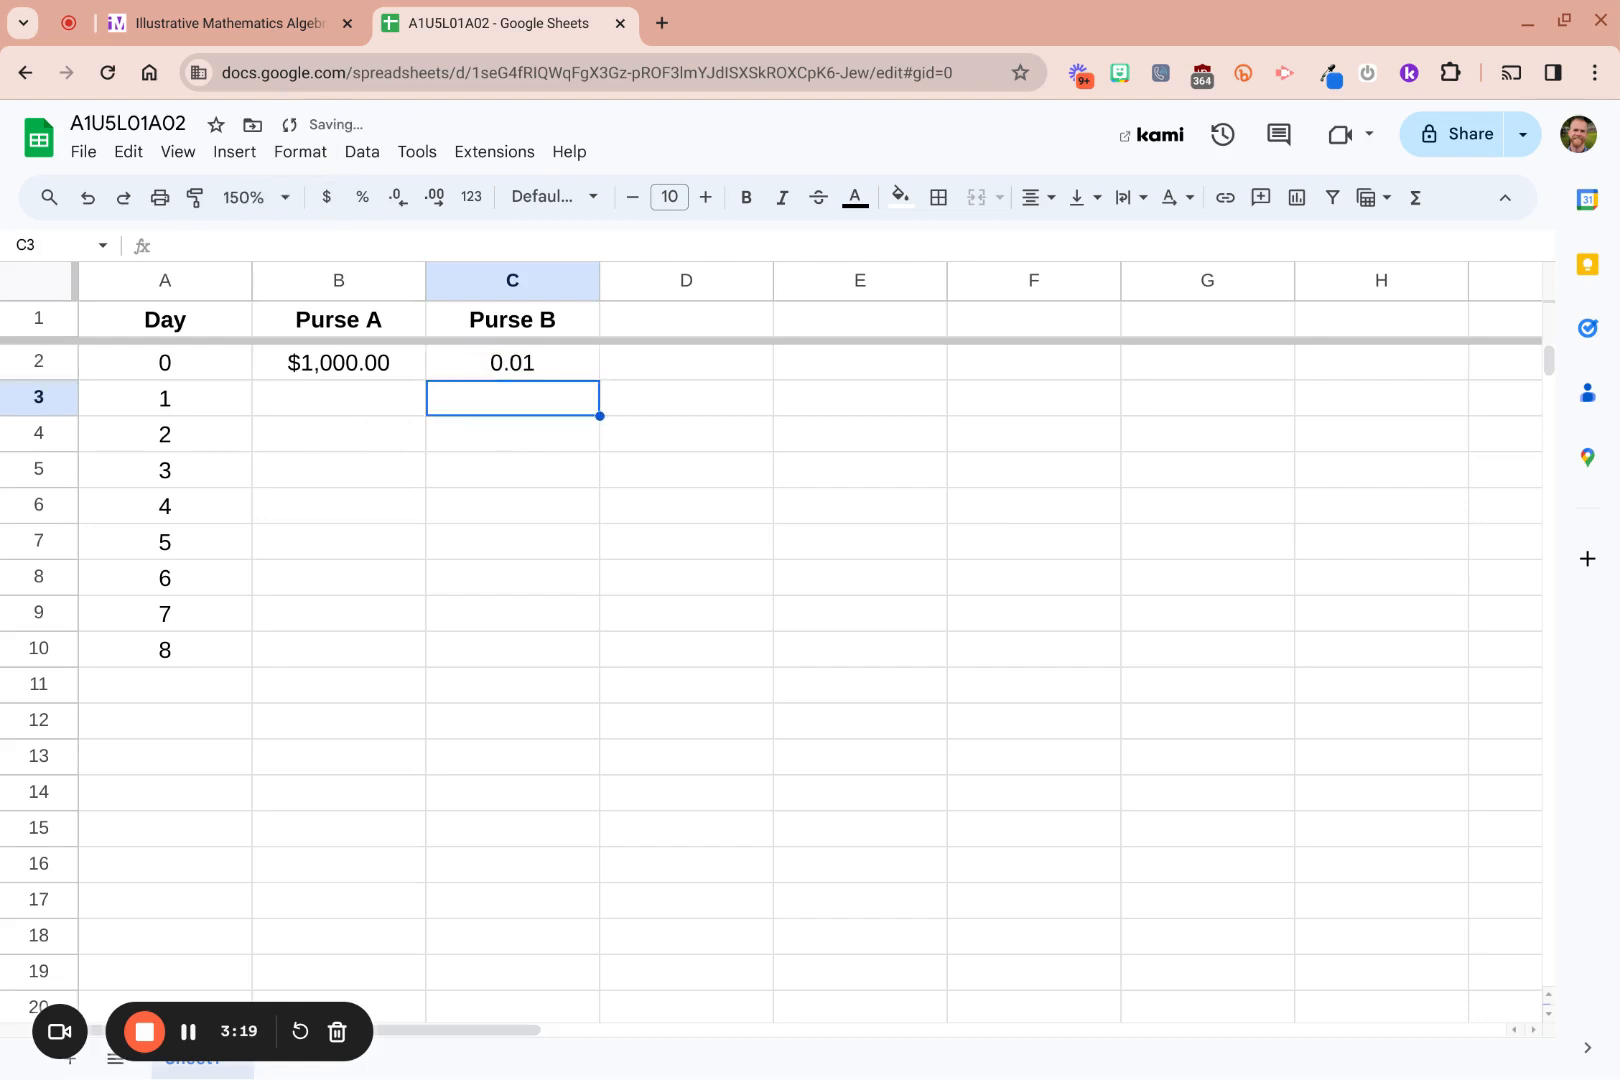
key("Up")
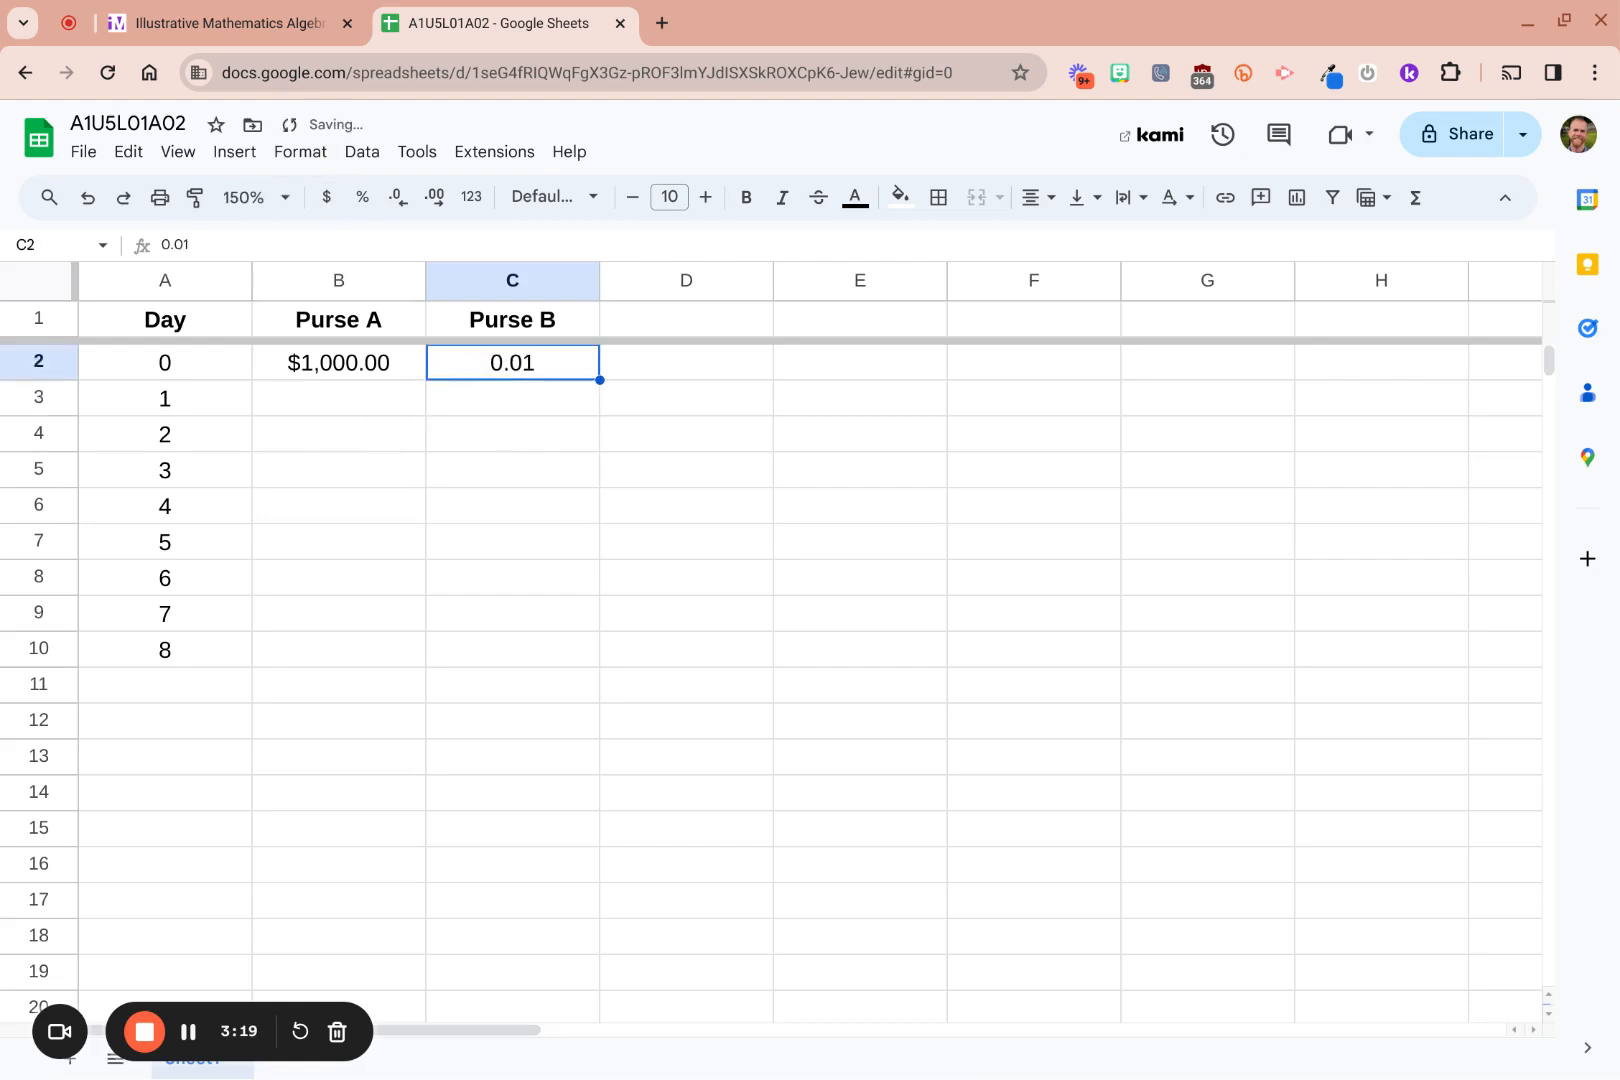
left_click(326, 198)
Enter the formula =B2+200 in cell B3 to add Purse A's daily $200
left_click(345, 411)
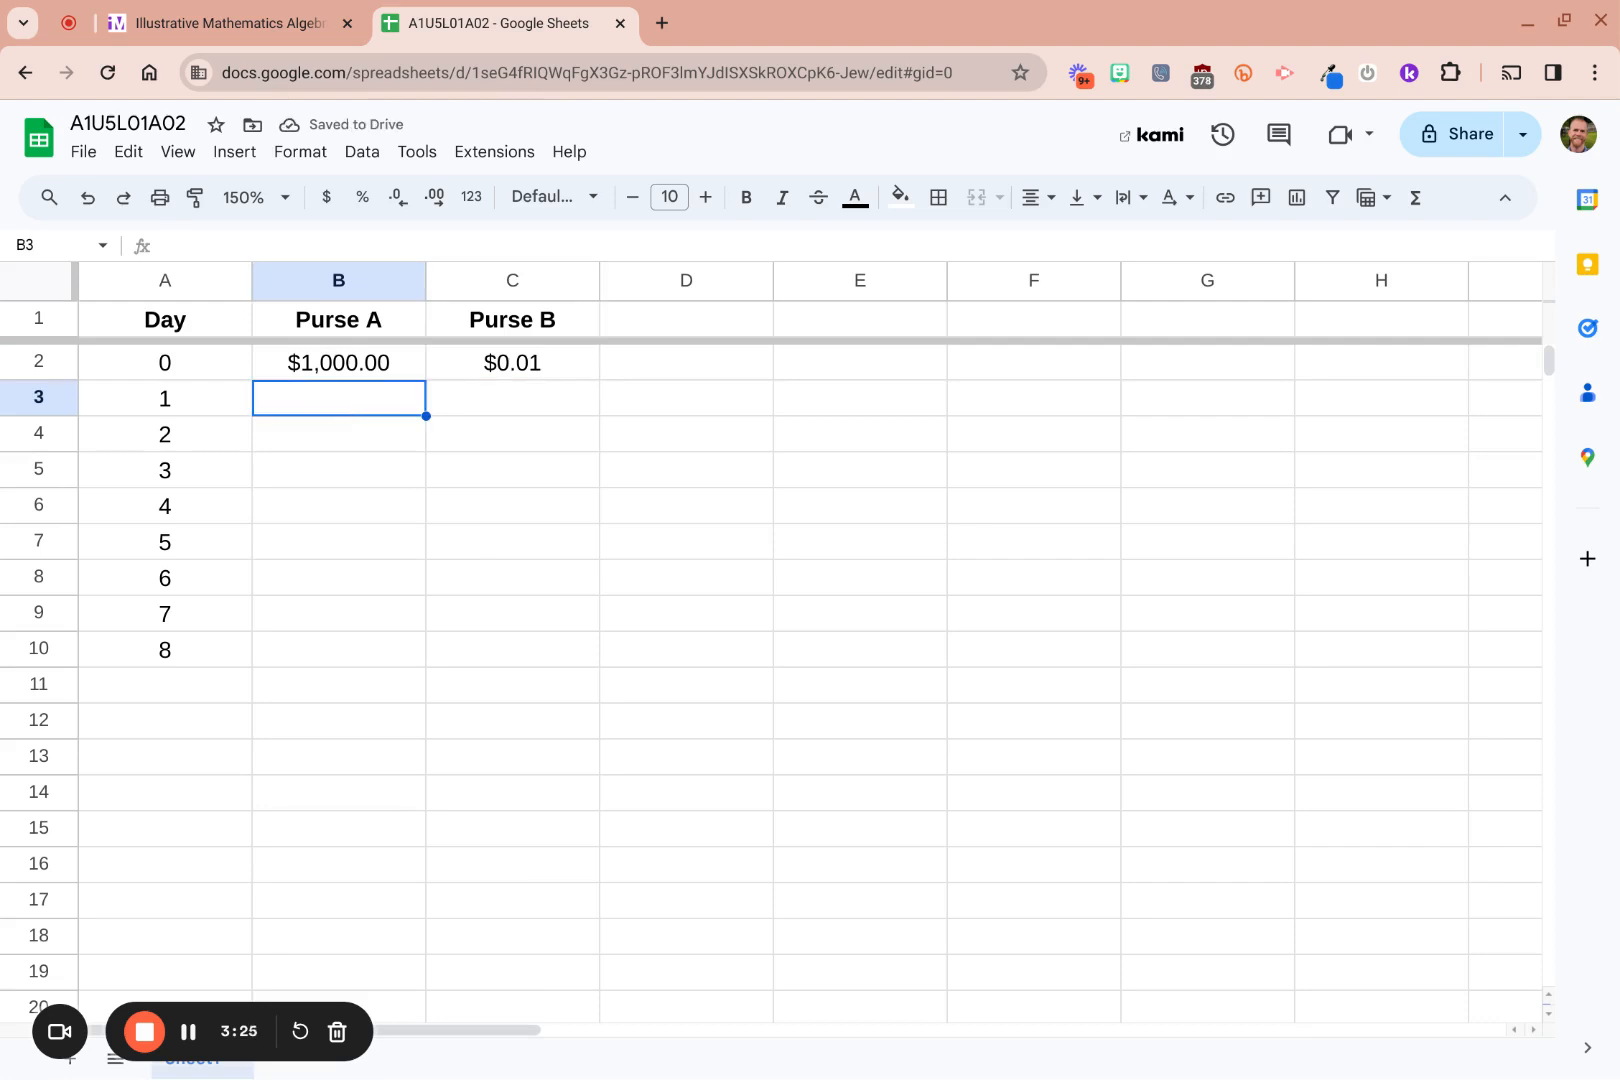
key("Up")
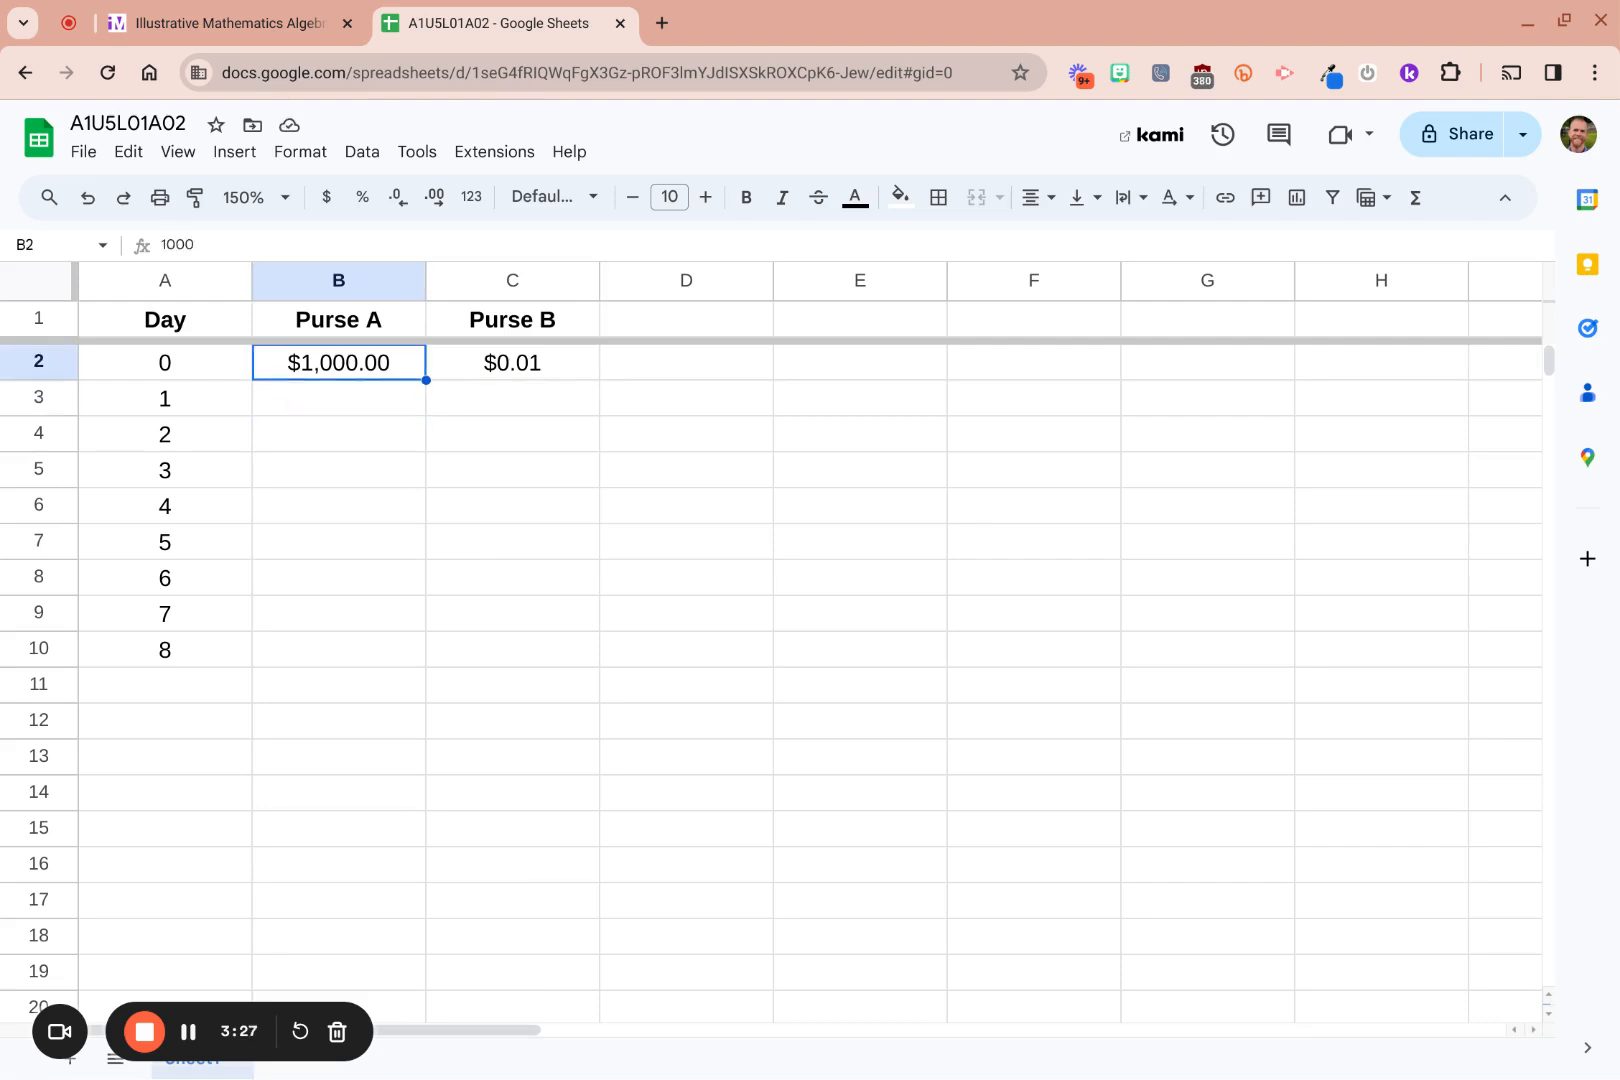
key("Down")
key("Up")
key("Down")
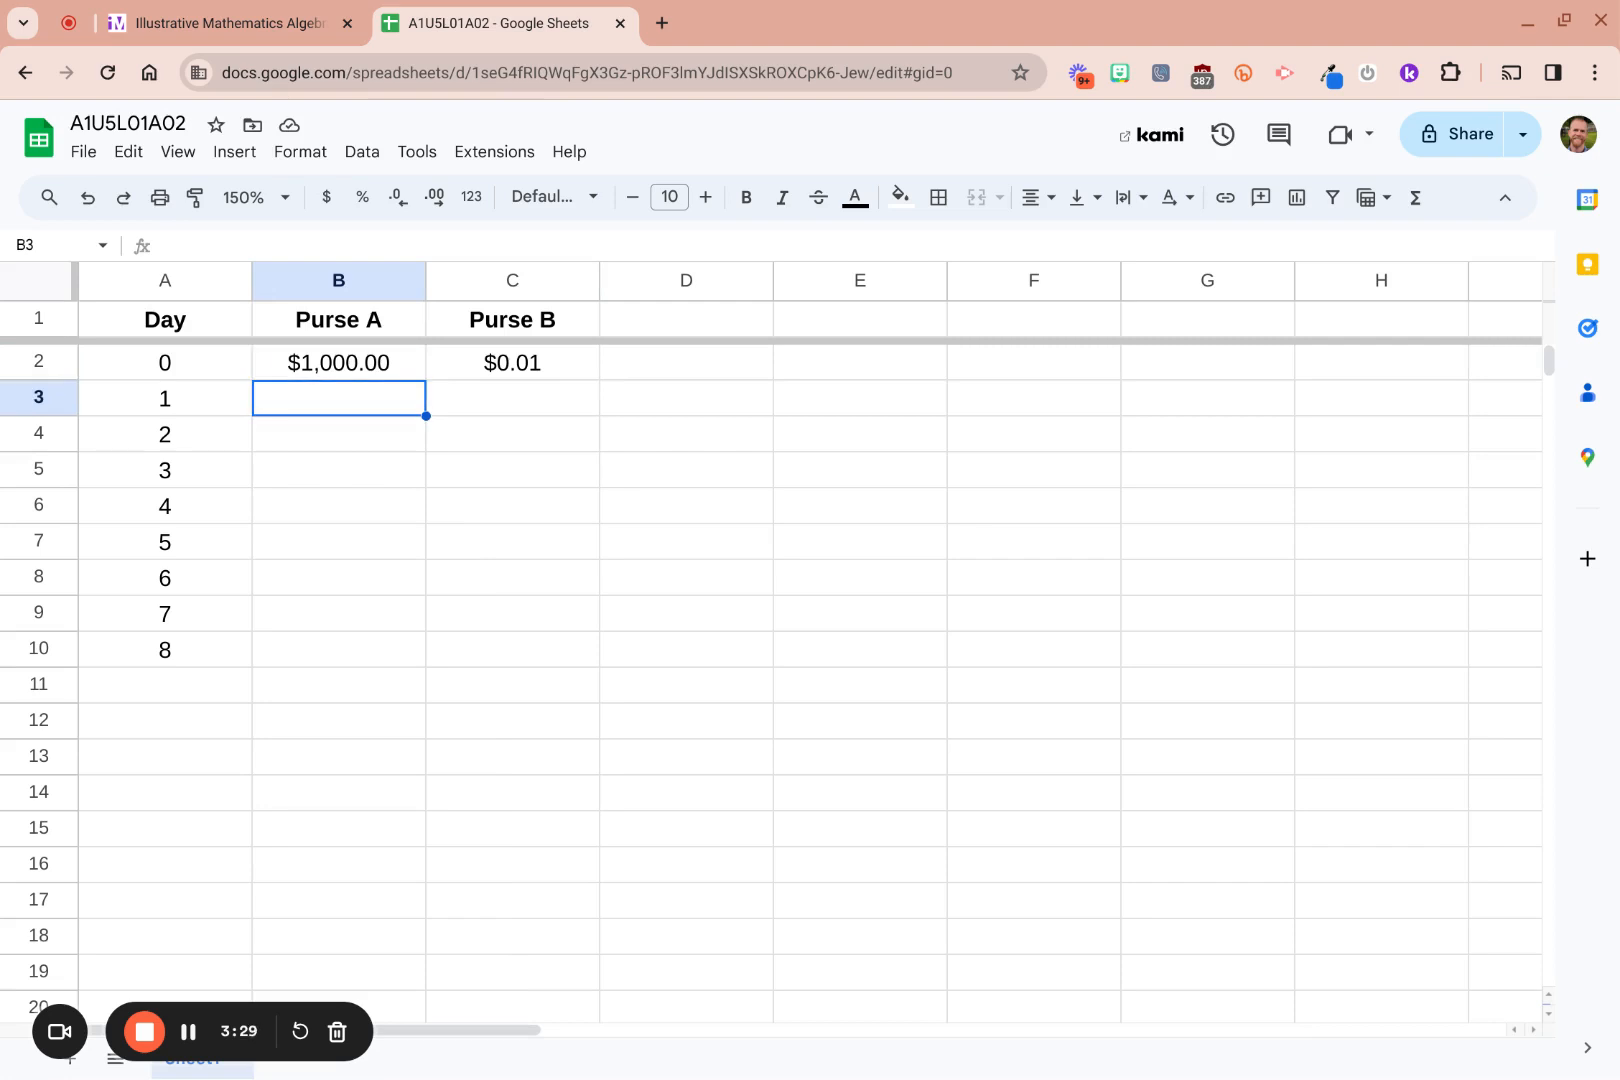
type("=")
left_click(351, 370)
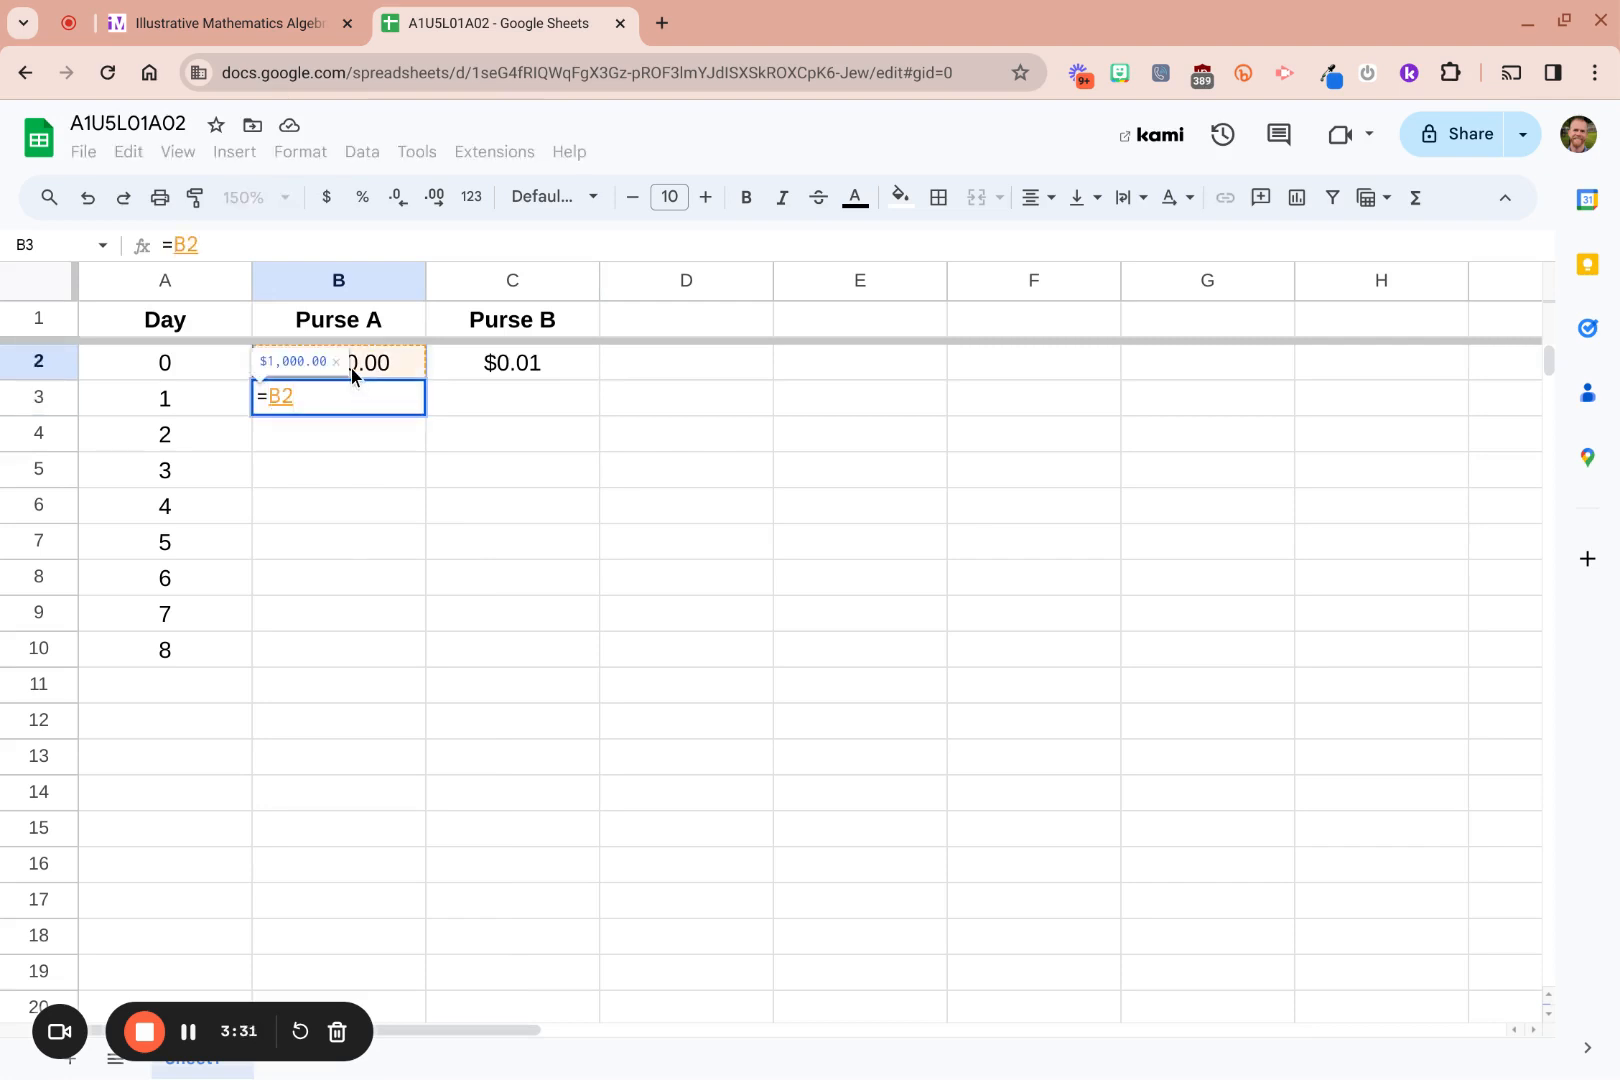
type("+20")
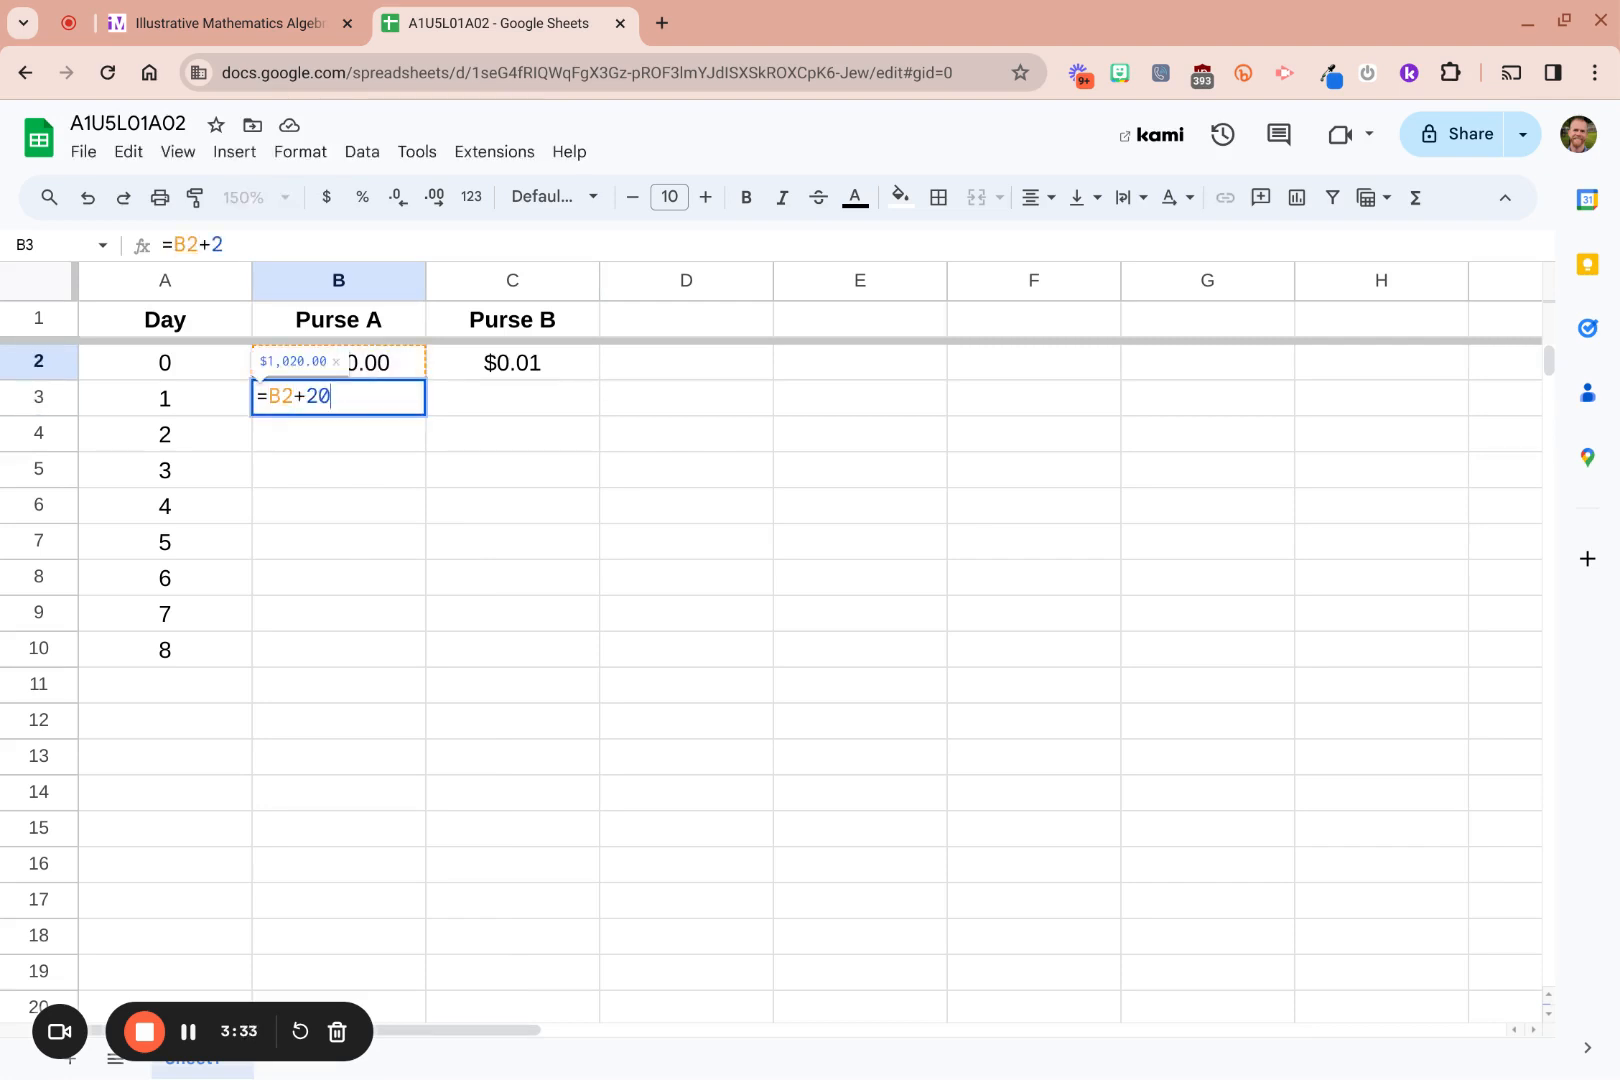
type("0")
key("Return")
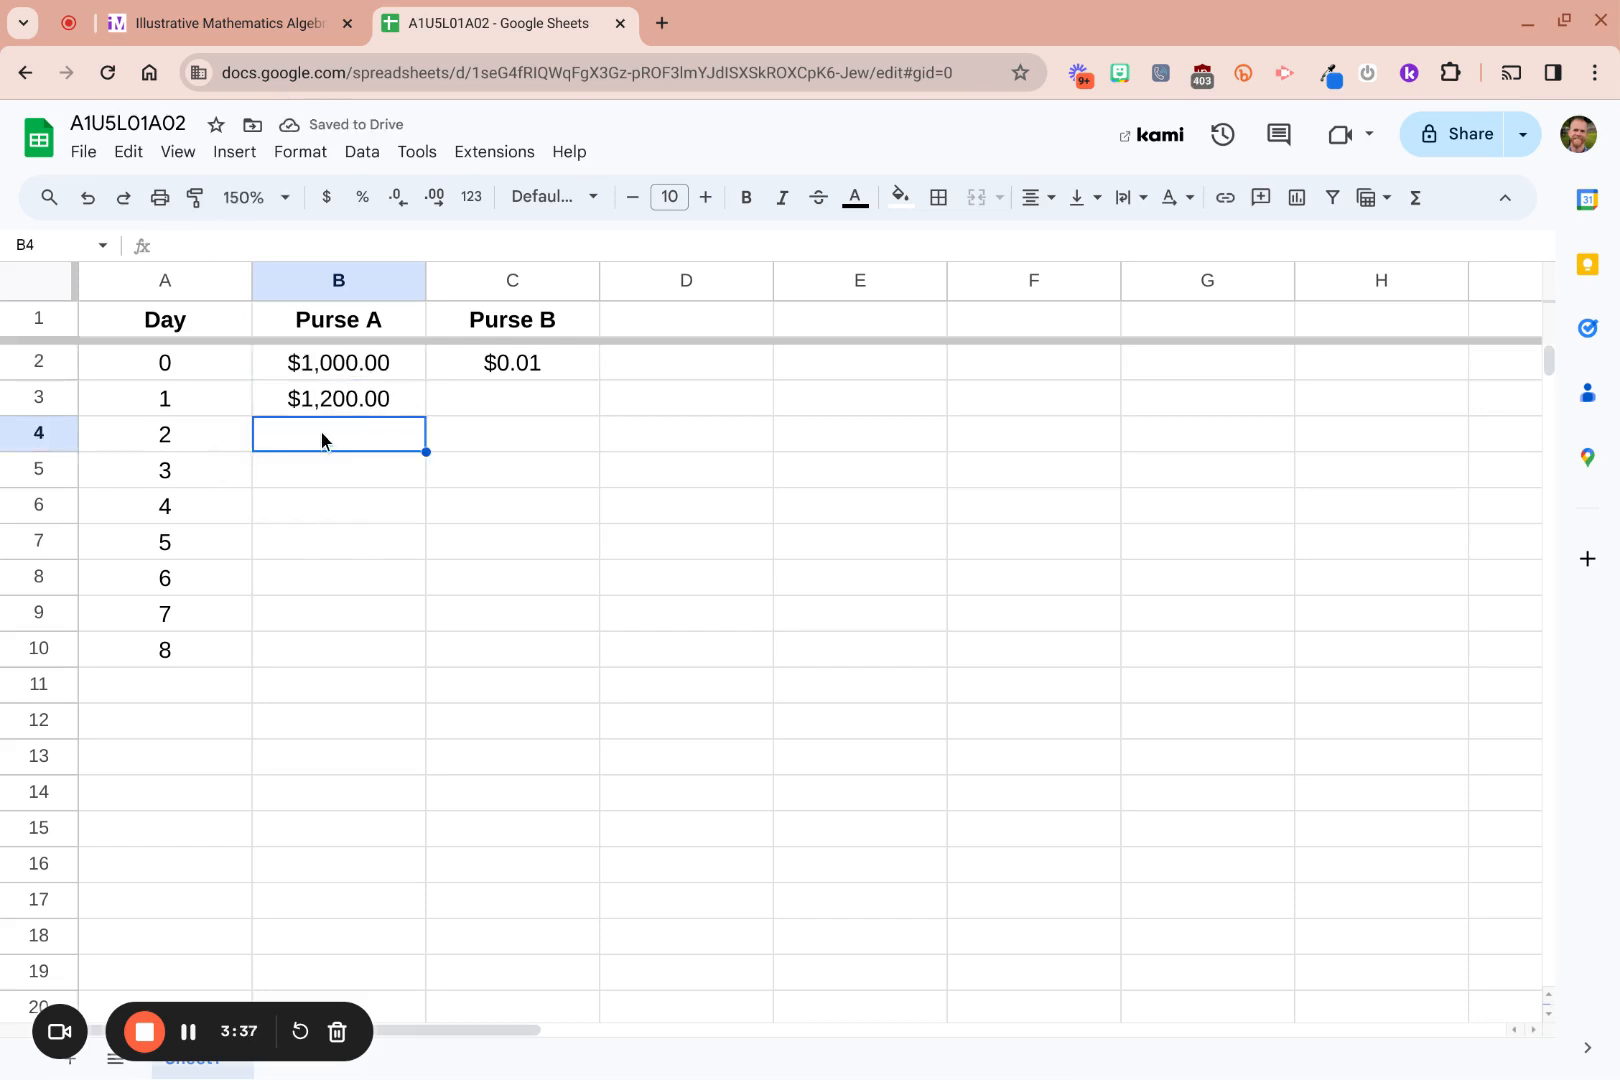
Enter the formula =B3+200 in cell B4 and fill it down through cell B10
type("=")
left_click(343, 402)
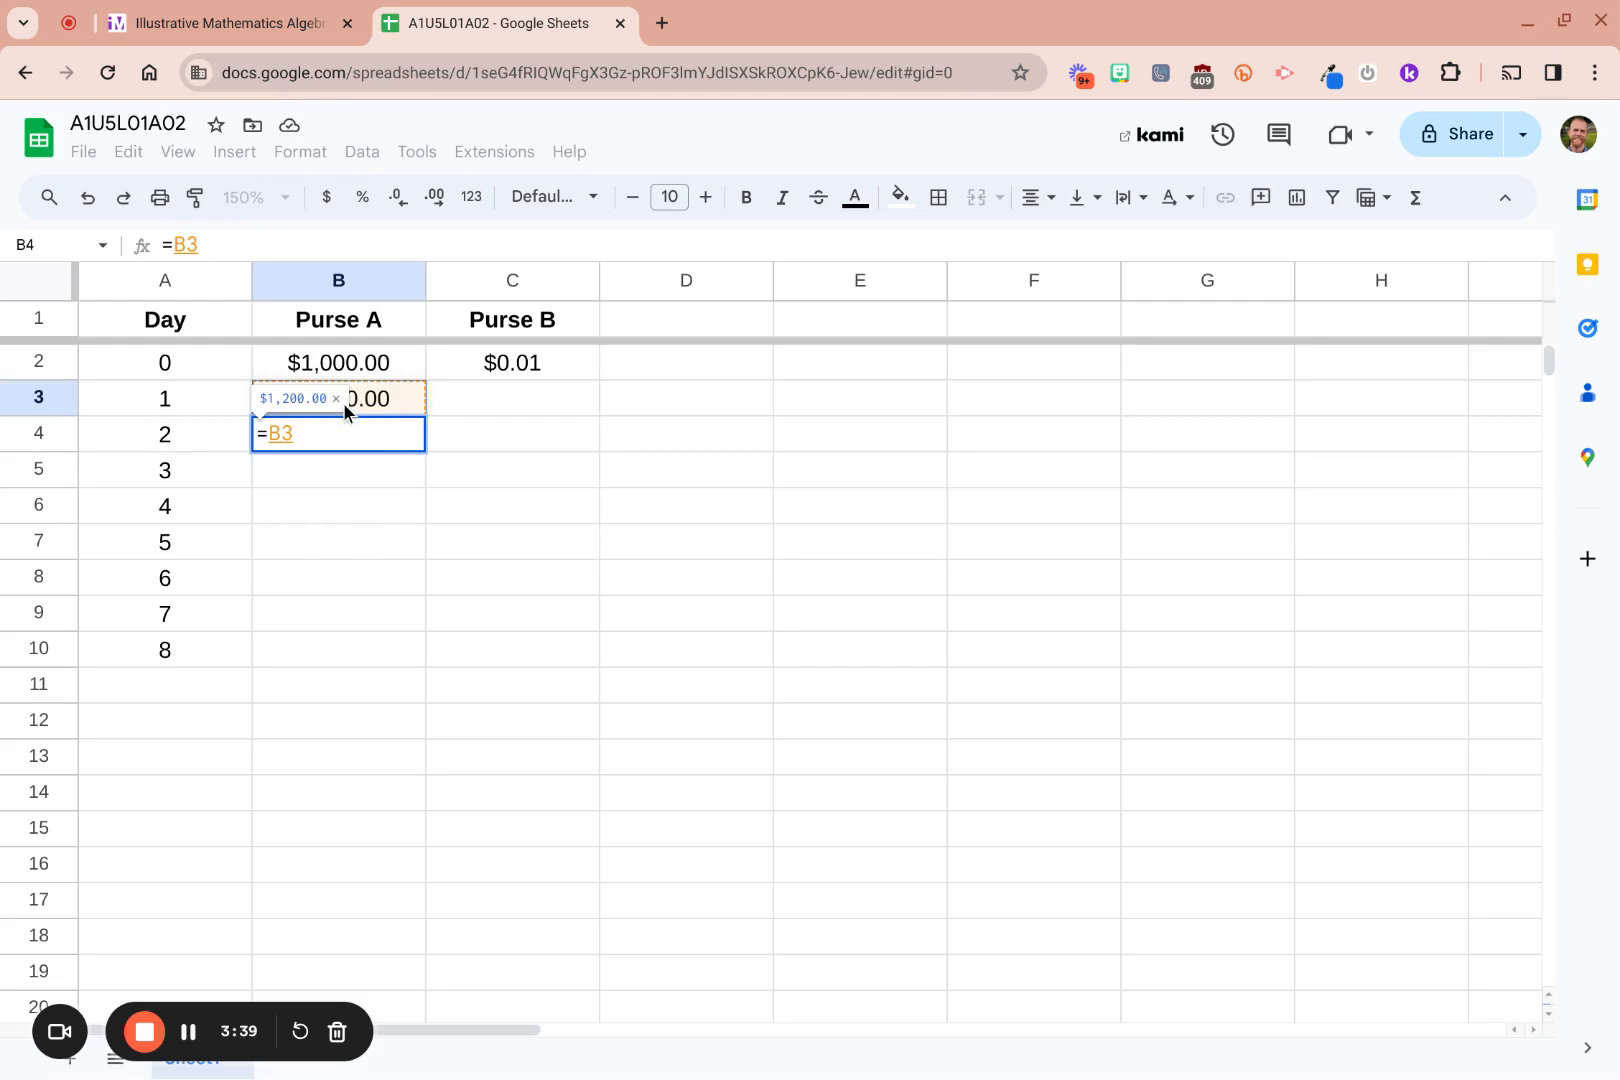
type("+200")
key("Return")
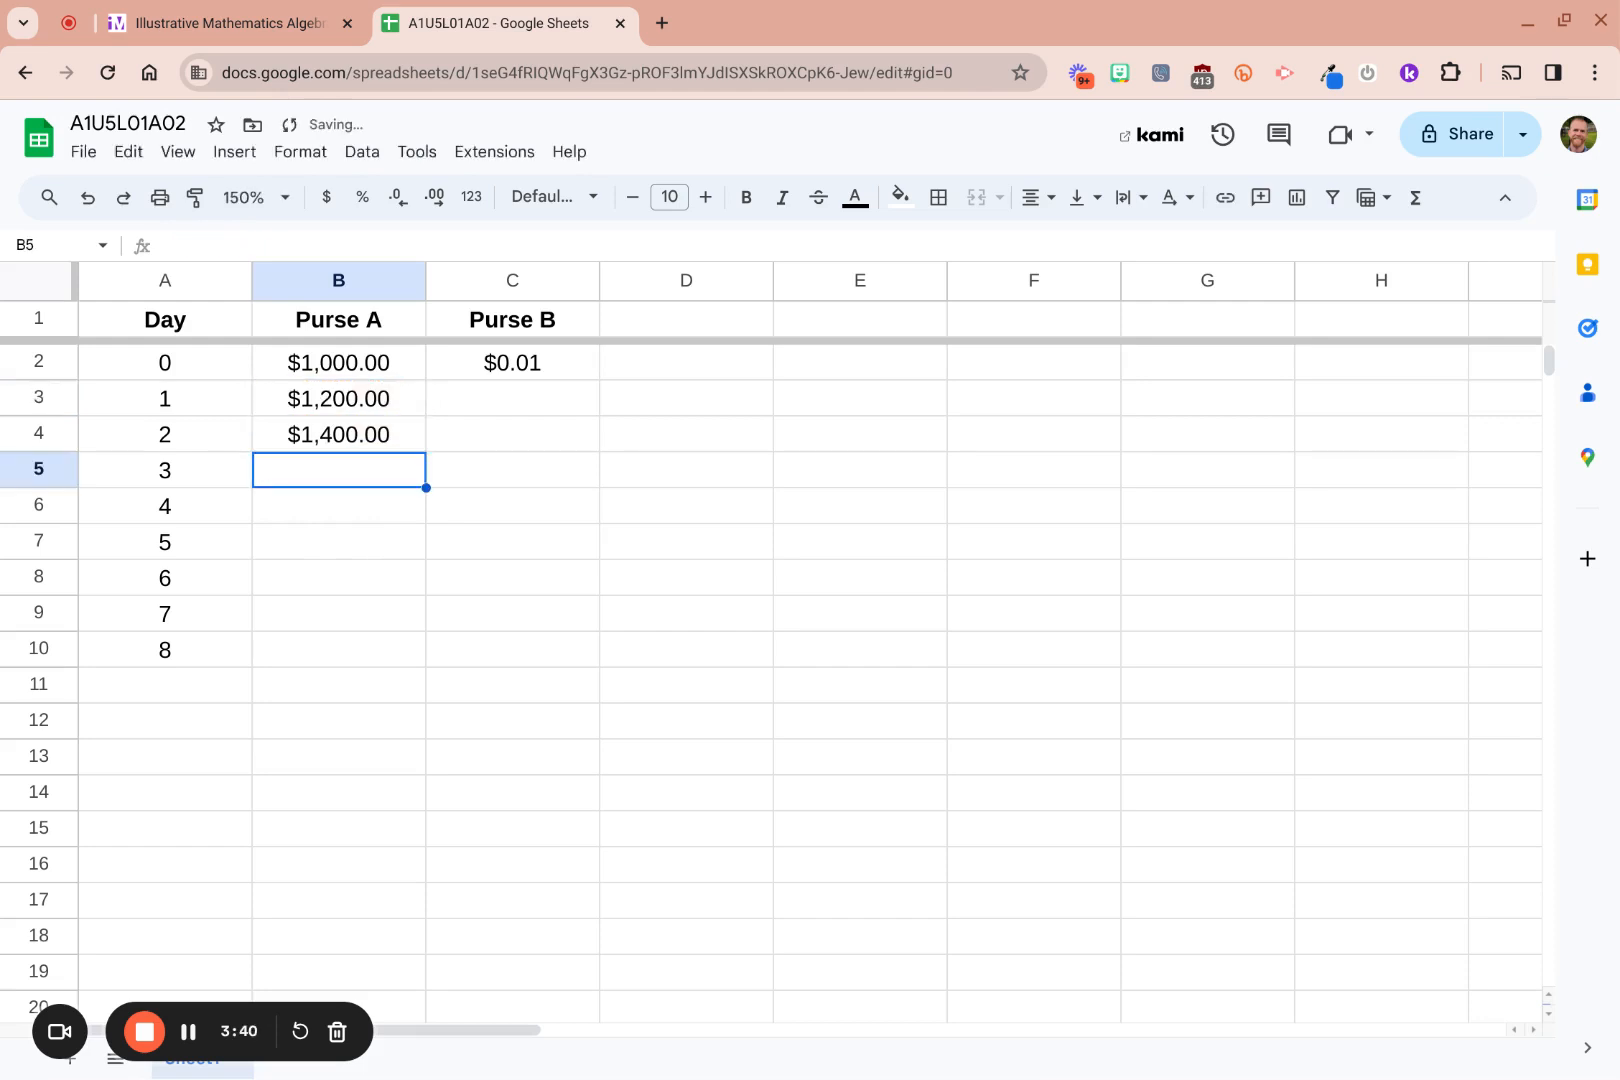
left_click(380, 432)
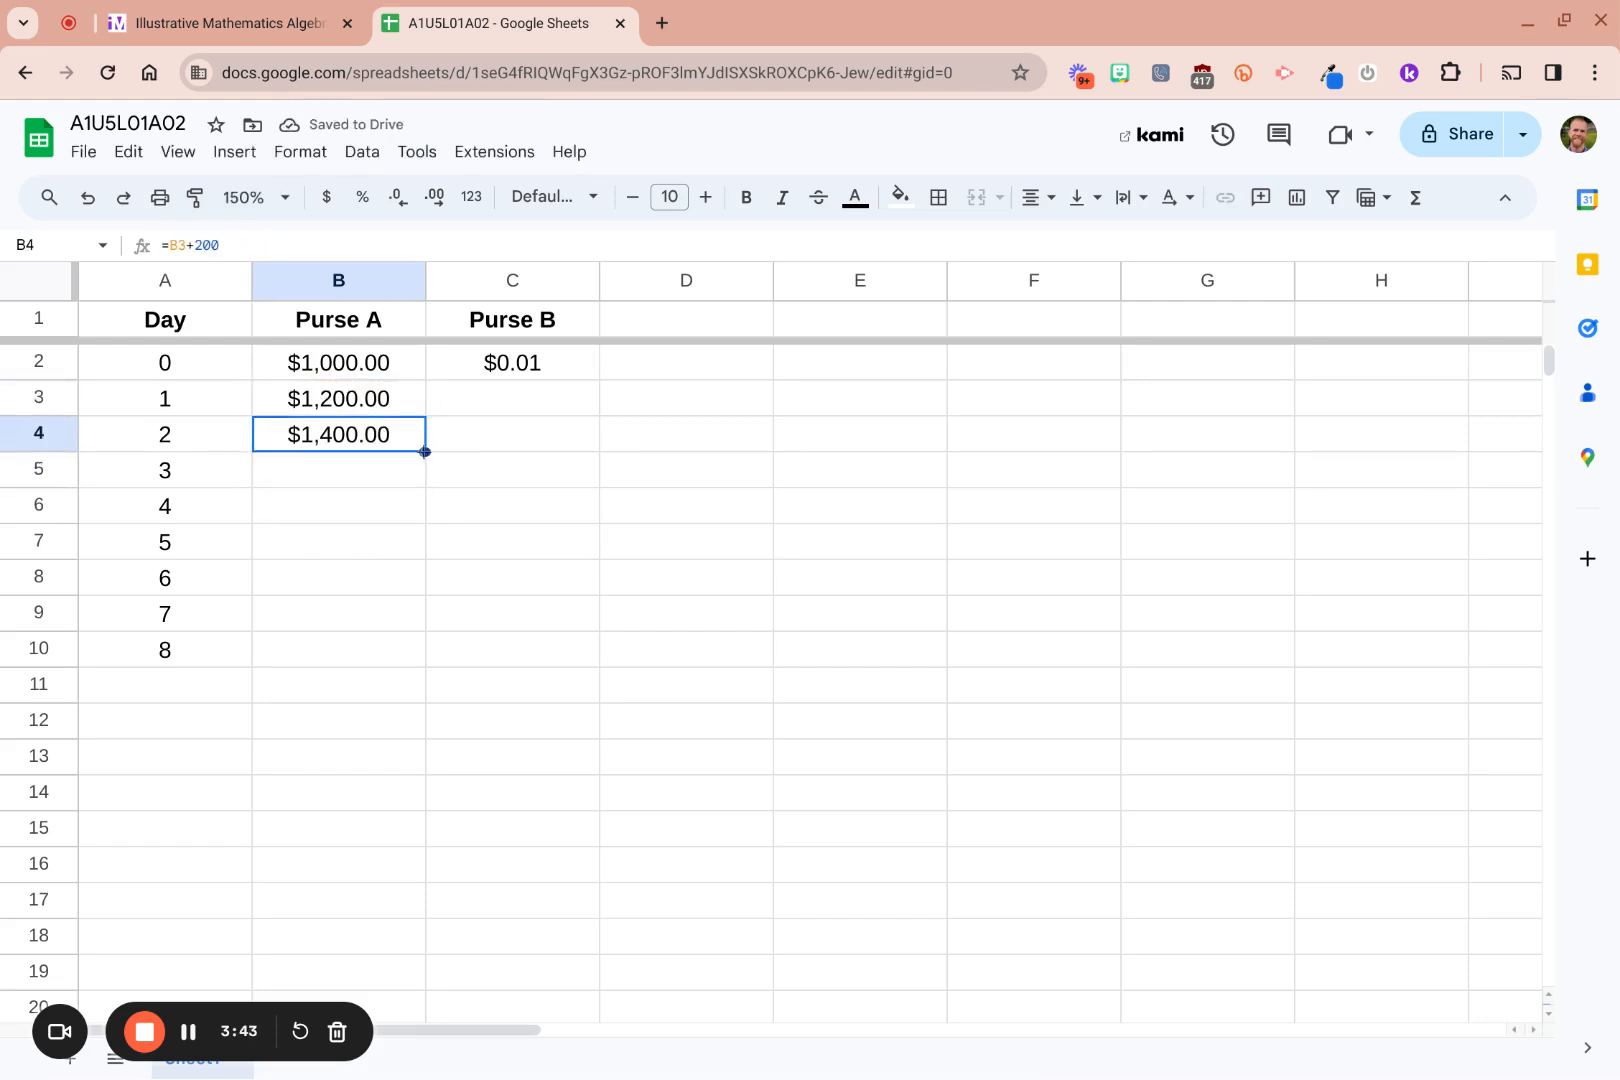
left_click_drag(425, 452, 419, 643)
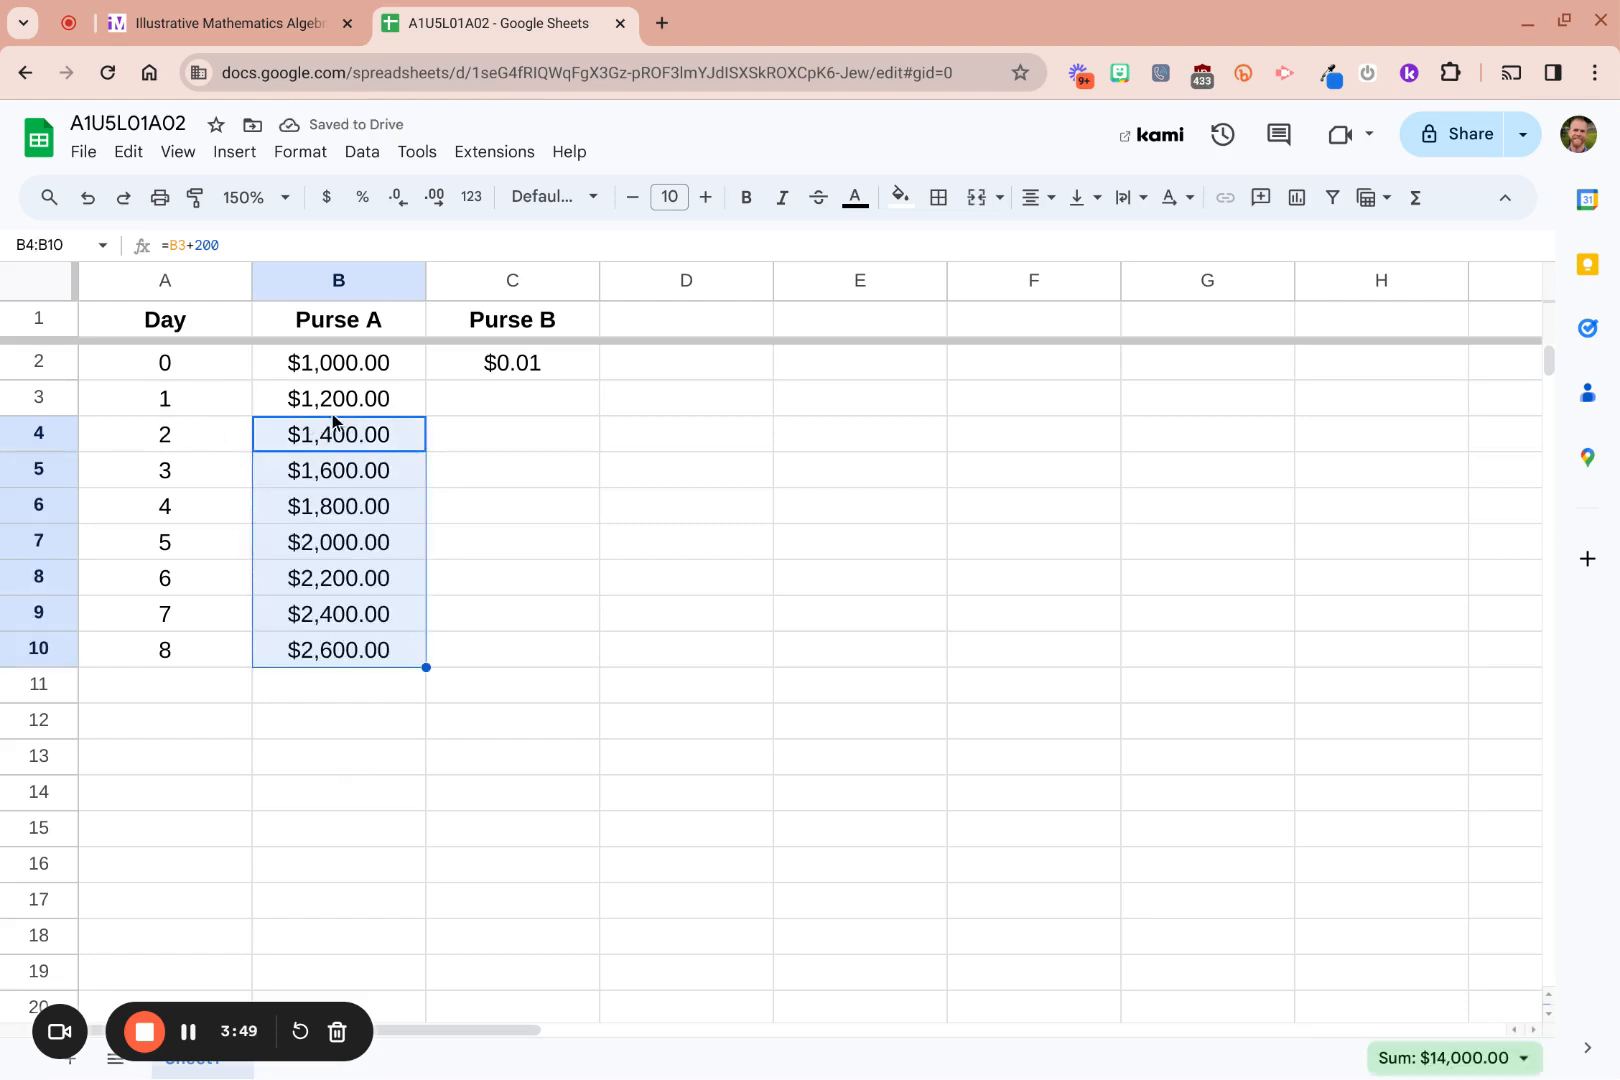
Examine the formulas in the Purse A column, going cell by cell back up to B2
left_click(314, 487)
key("Down")
key("Down")
key("Up")
key("Up")
key("Up")
key("Up")
key("Up")
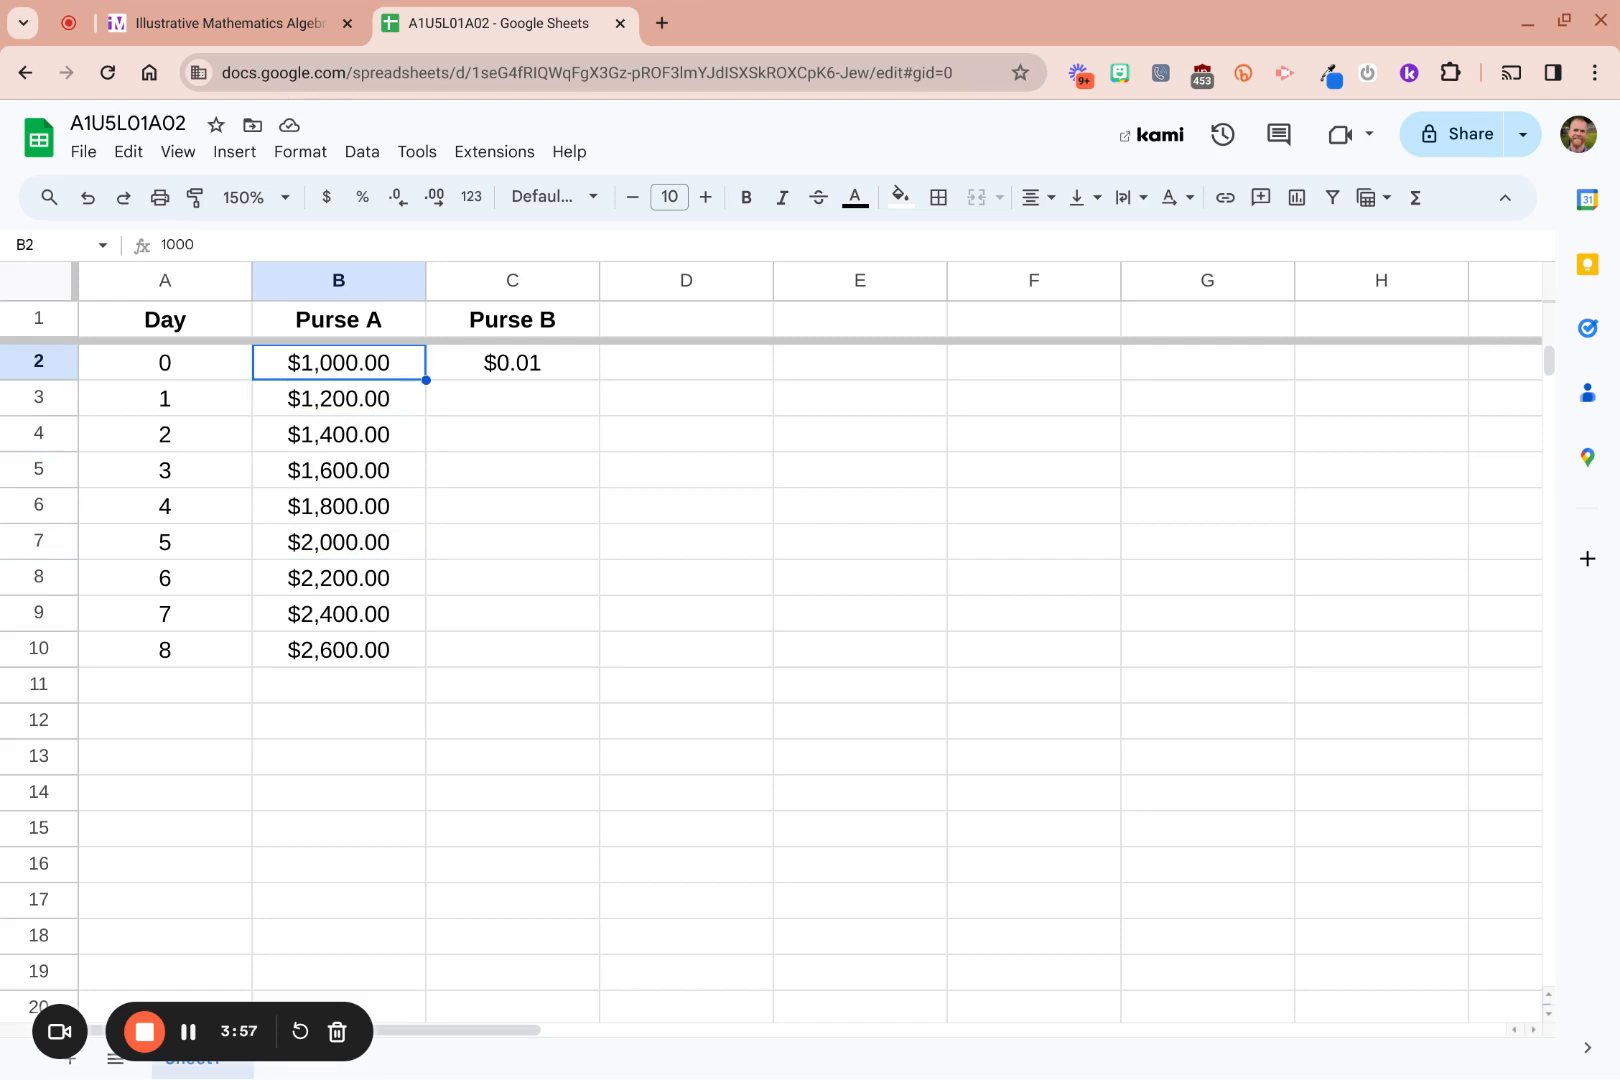
Enter the formula =C2*2 in cell C3 to double Purse B's starting amount
left_click(515, 405)
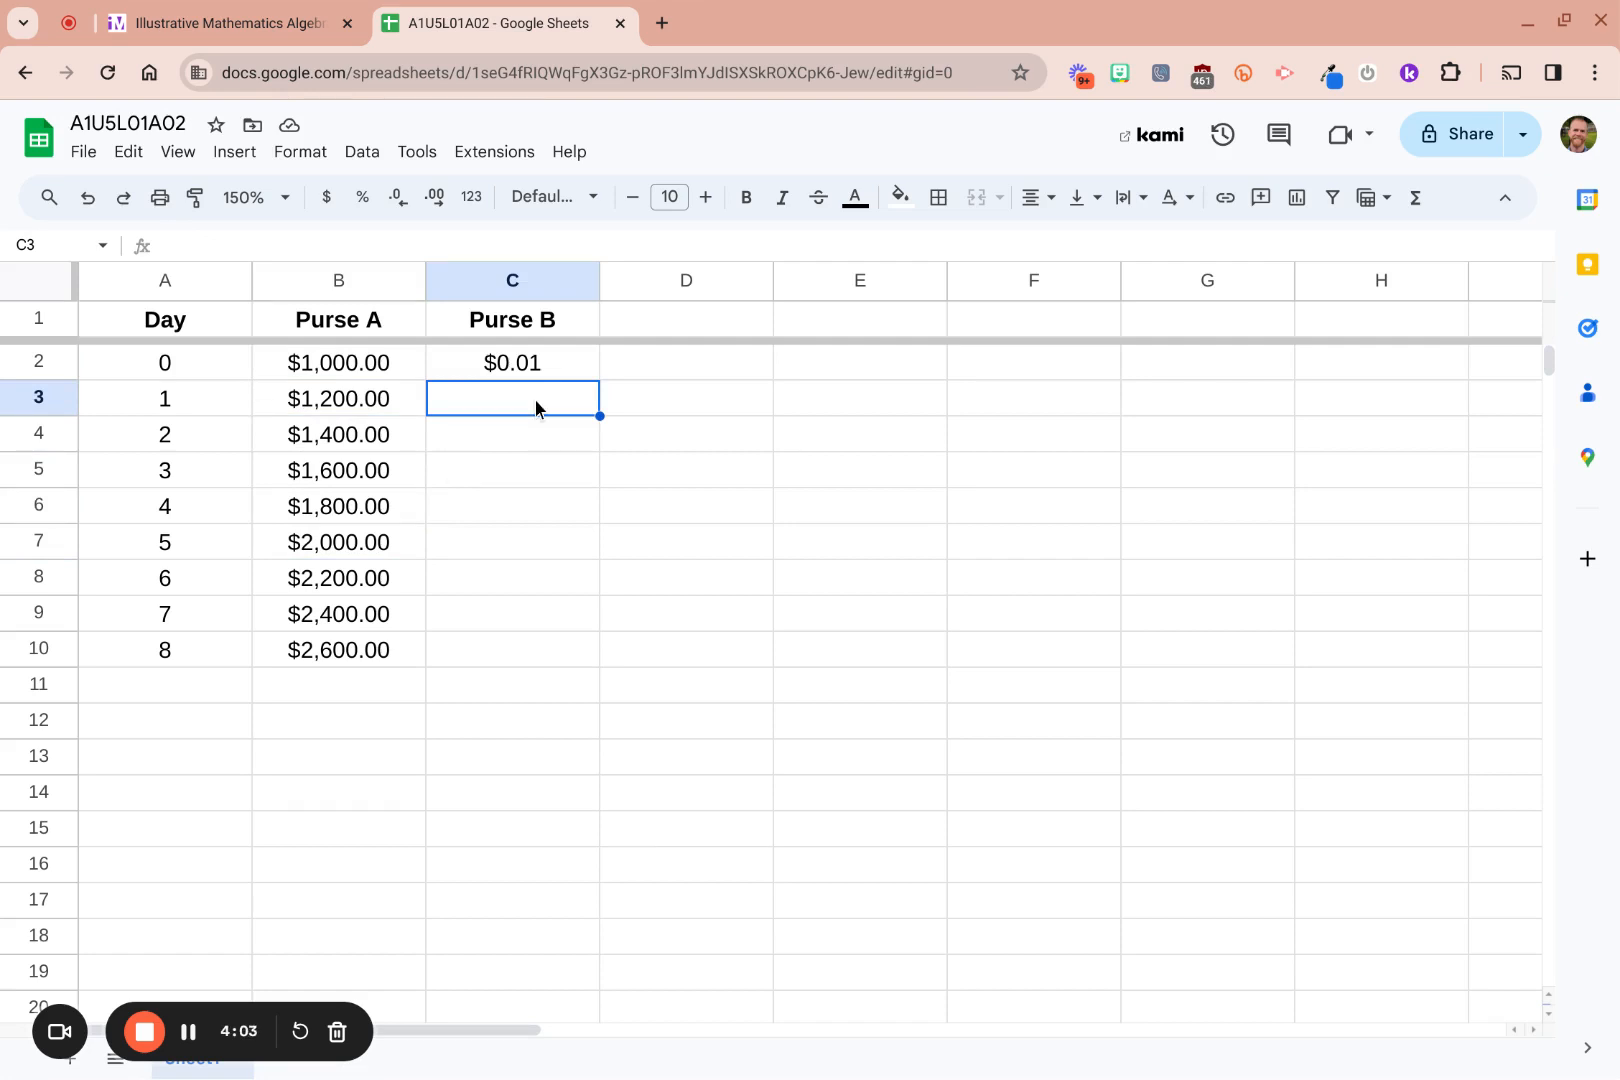
type("=")
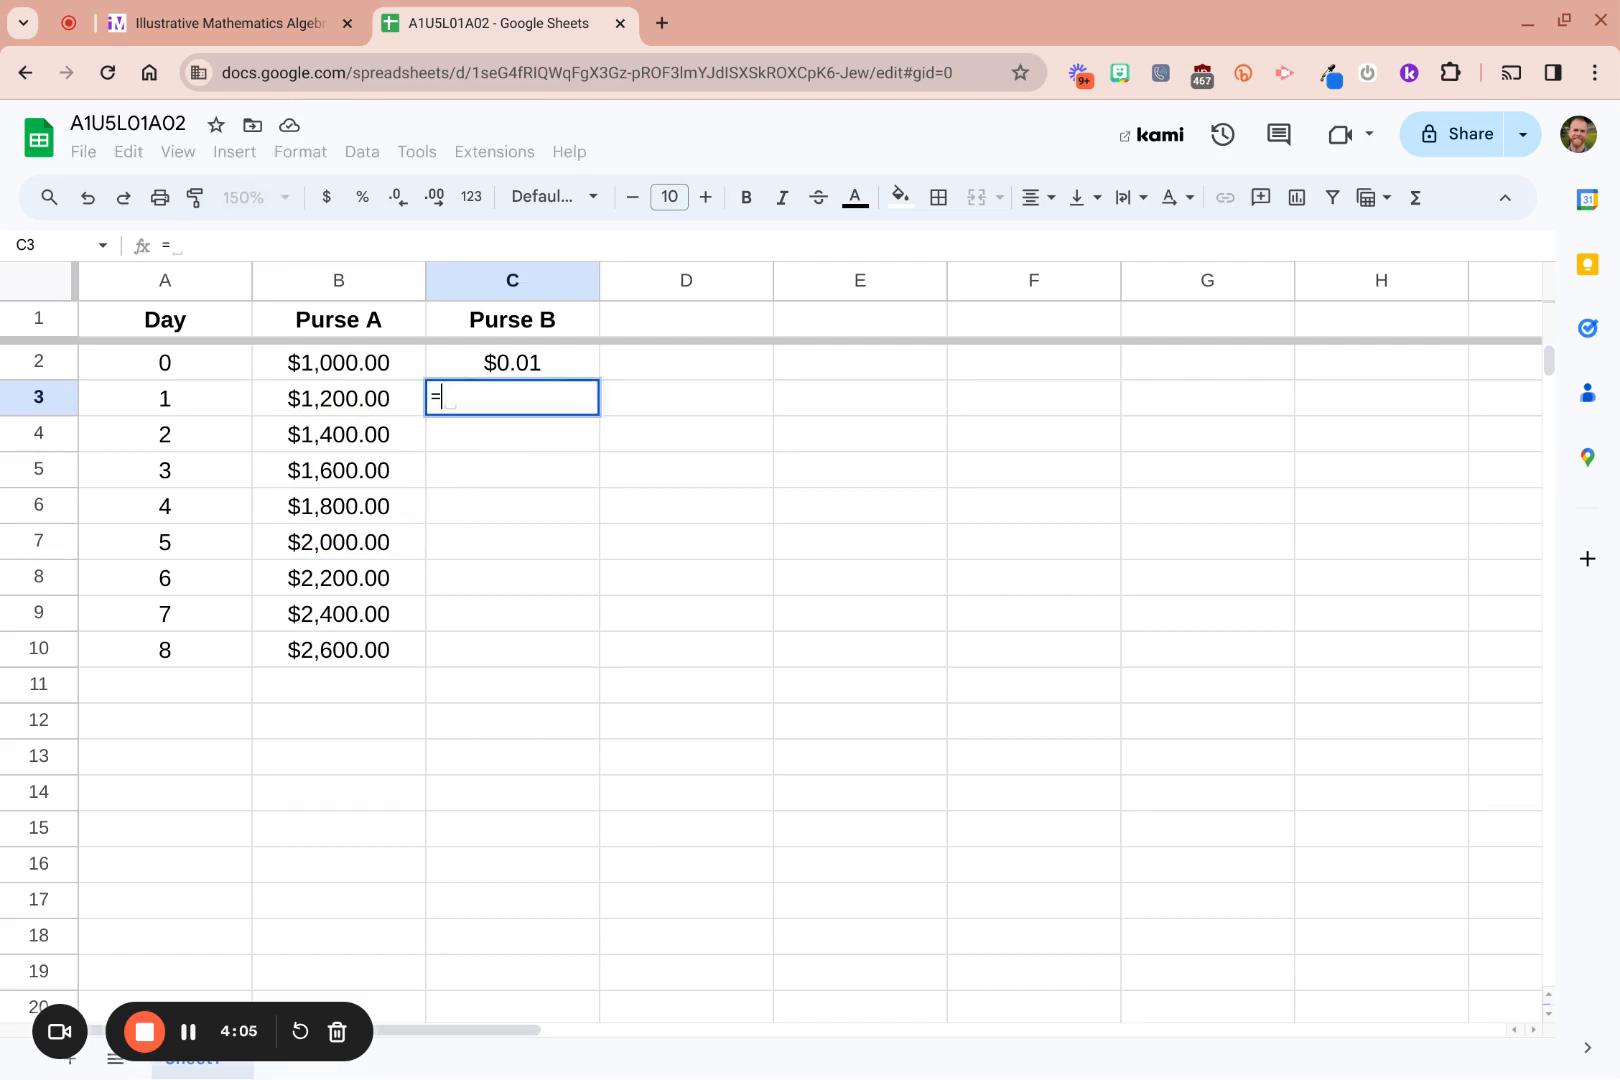
left_click(547, 368)
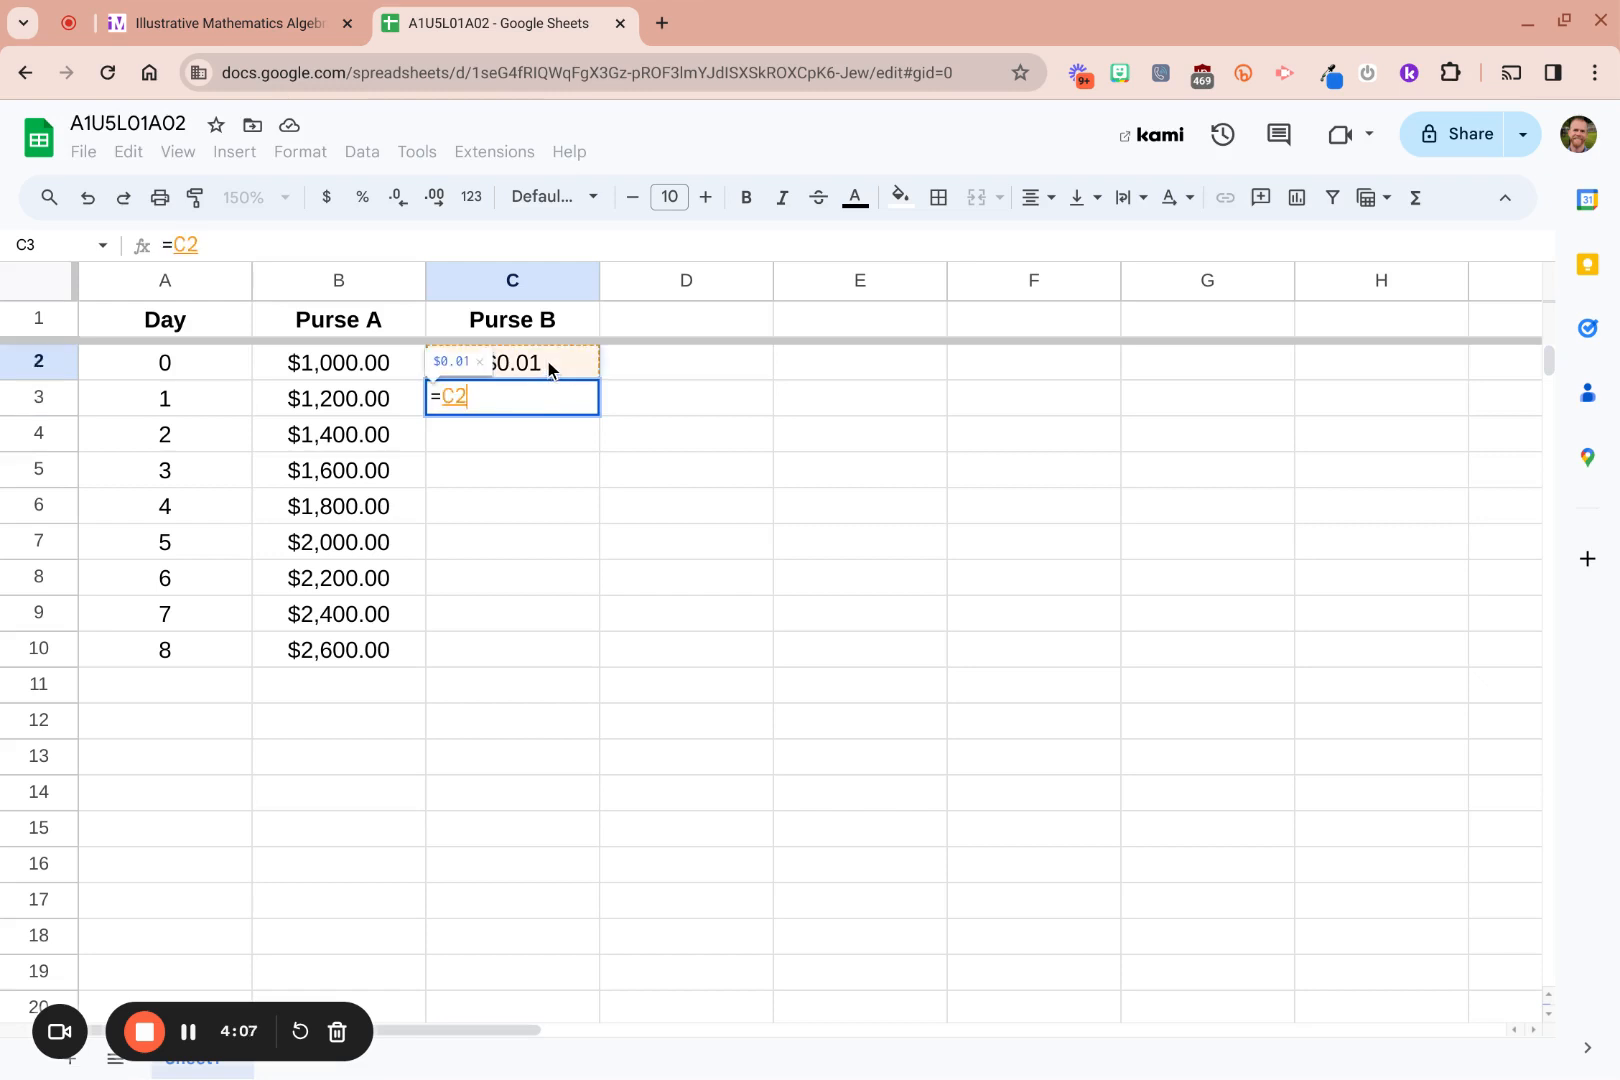
type("*")
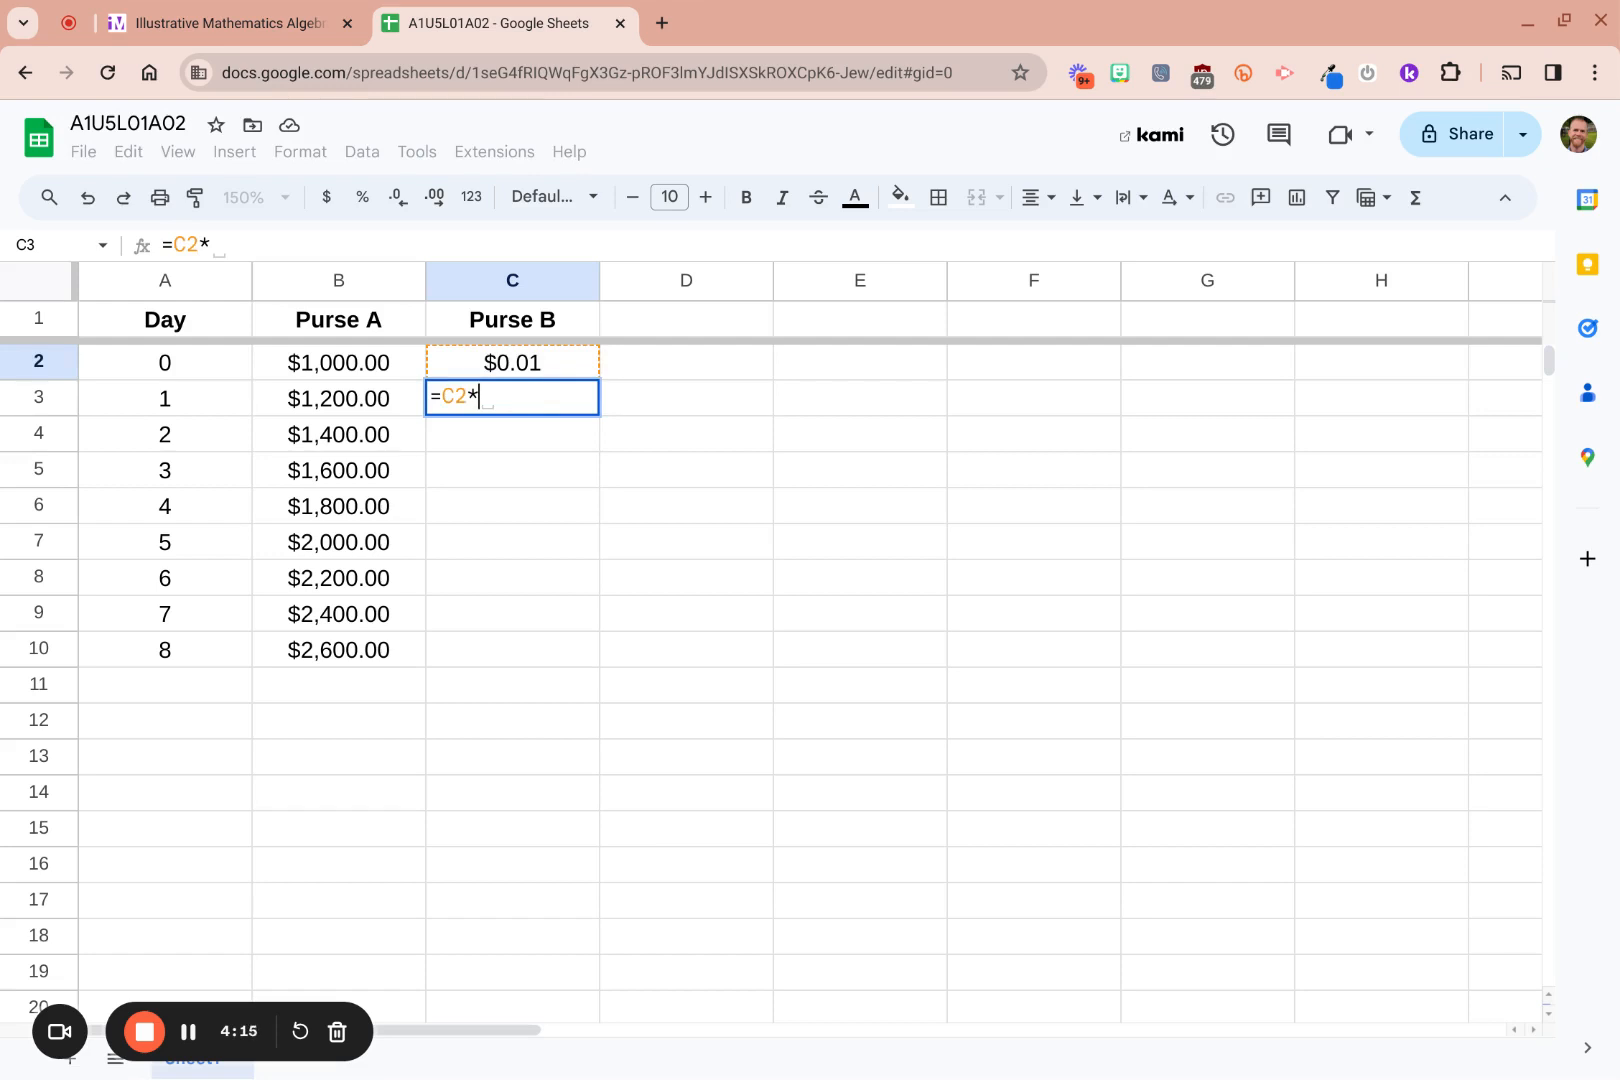
type("2")
key("Return")
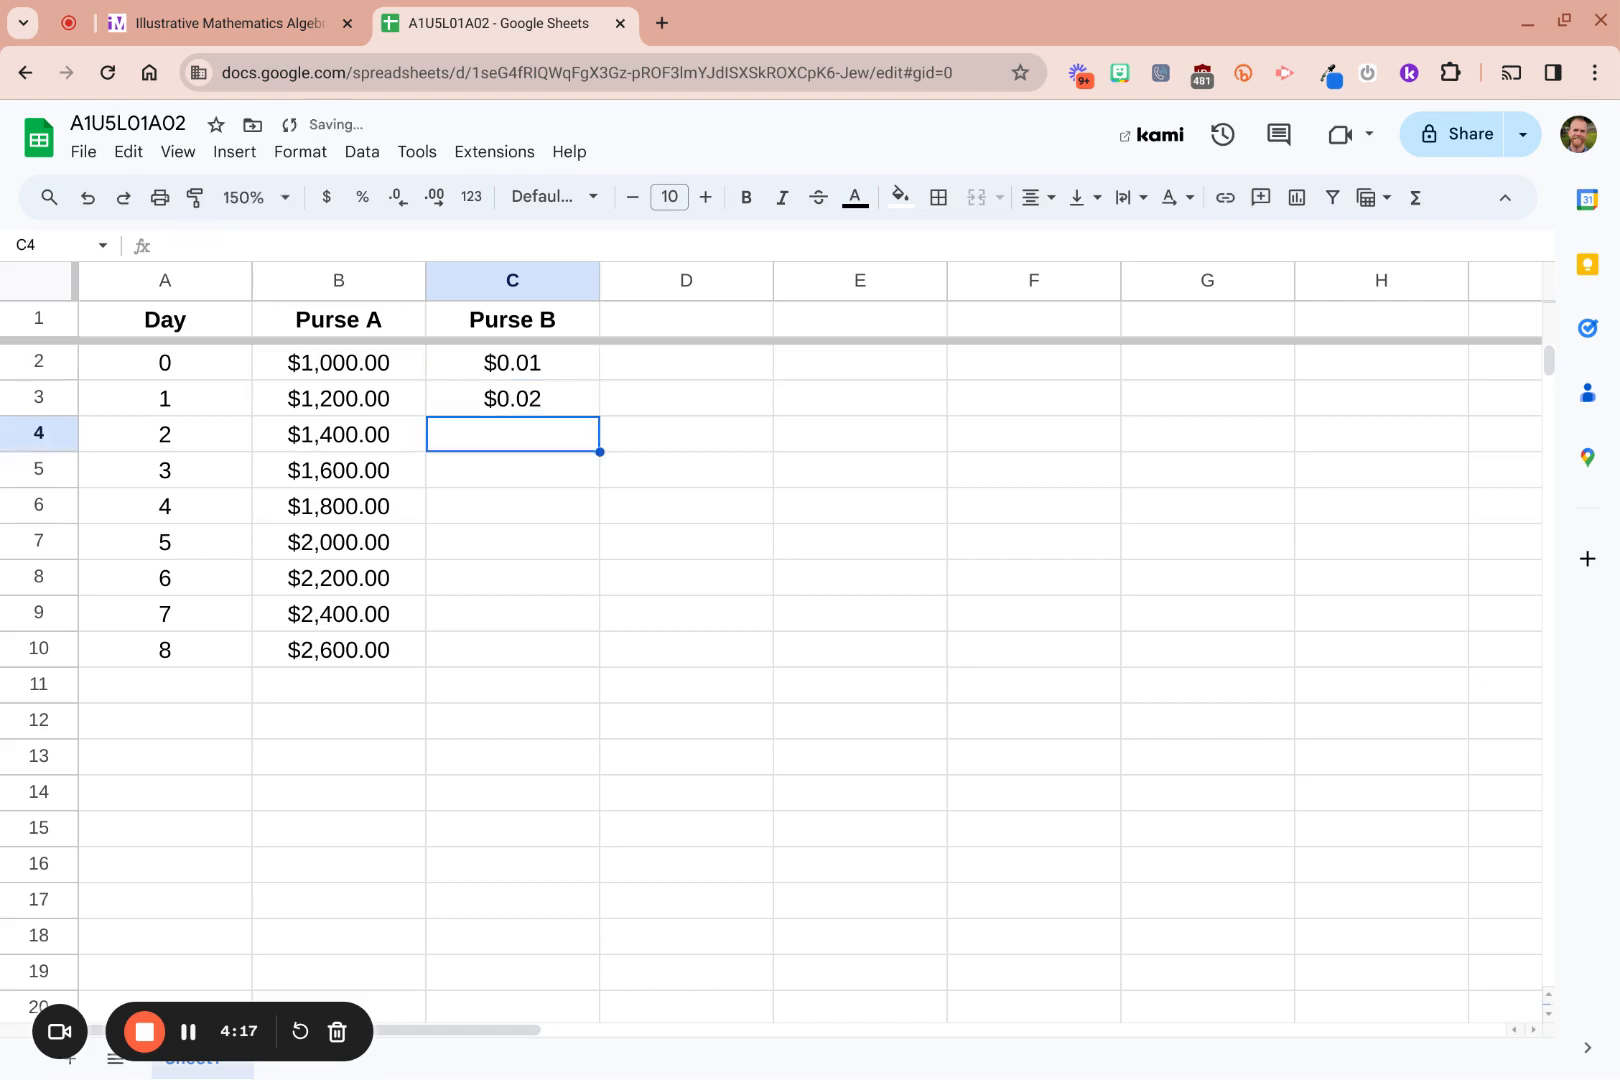
Enter the formula =C3*2 in cell C4 to continue Purse B's daily doubling
left_click(545, 397)
left_click(538, 432)
type("=")
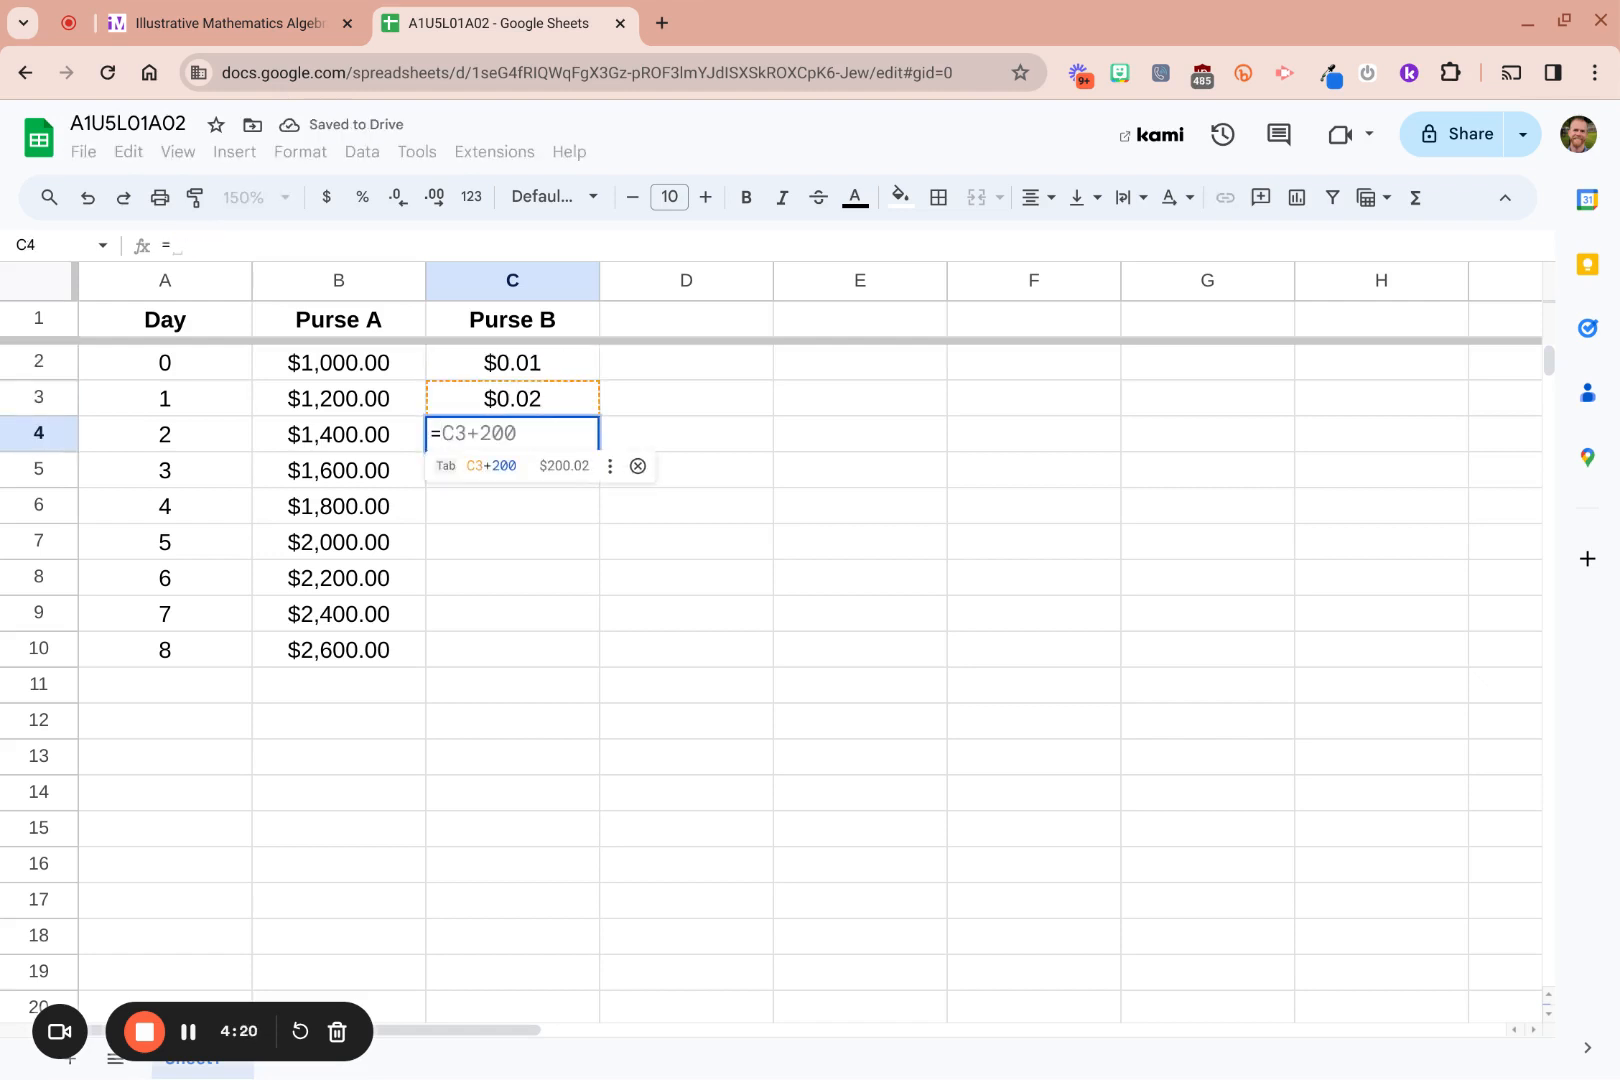
left_click(553, 397)
type("*2")
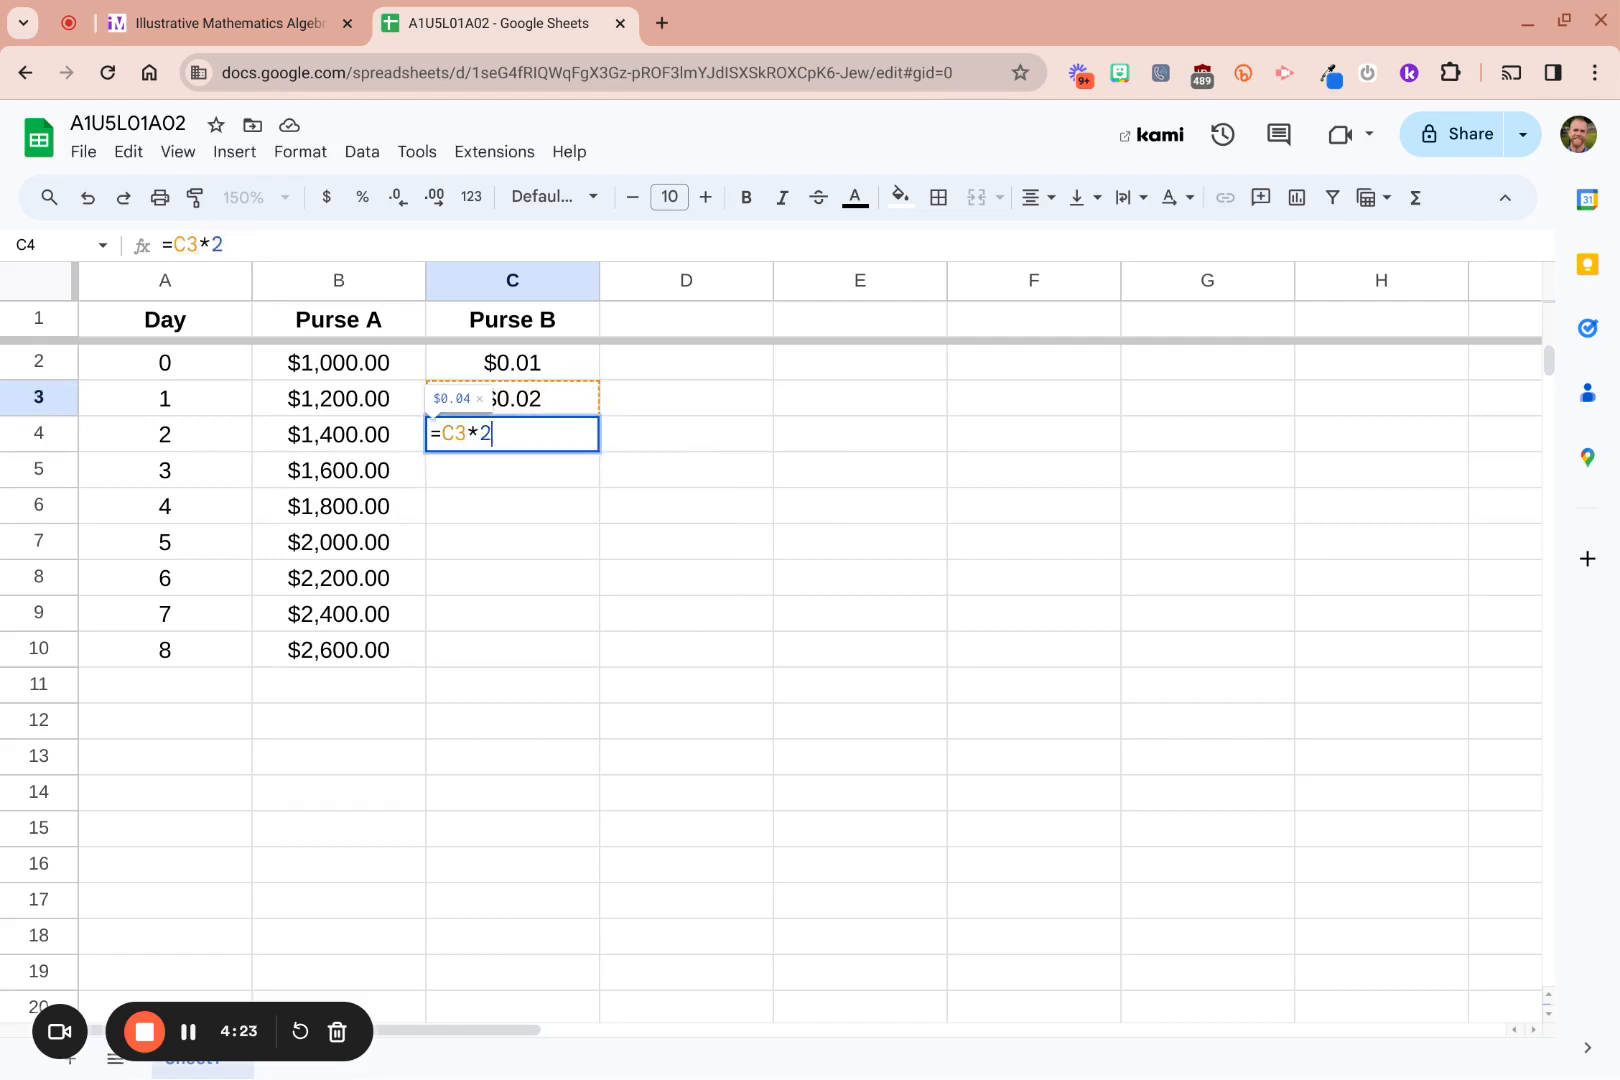
key("Return")
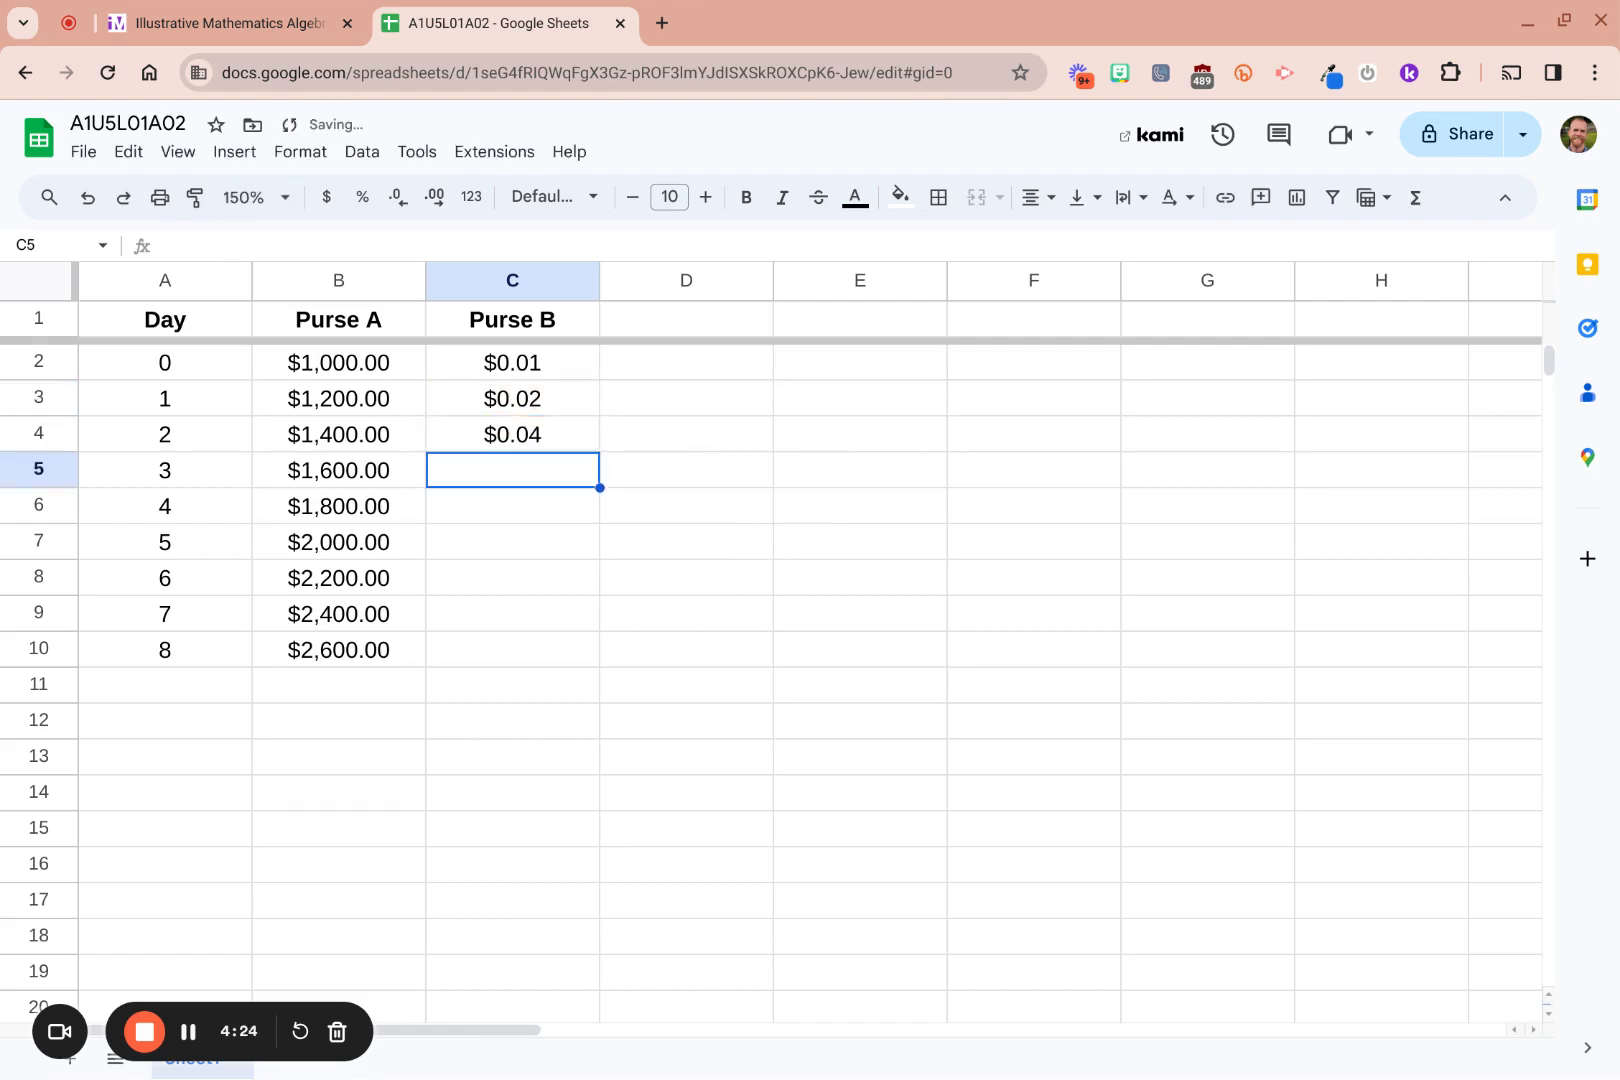
Fill the doubling formula from cell C4 down through cell C10
left_click(565, 441)
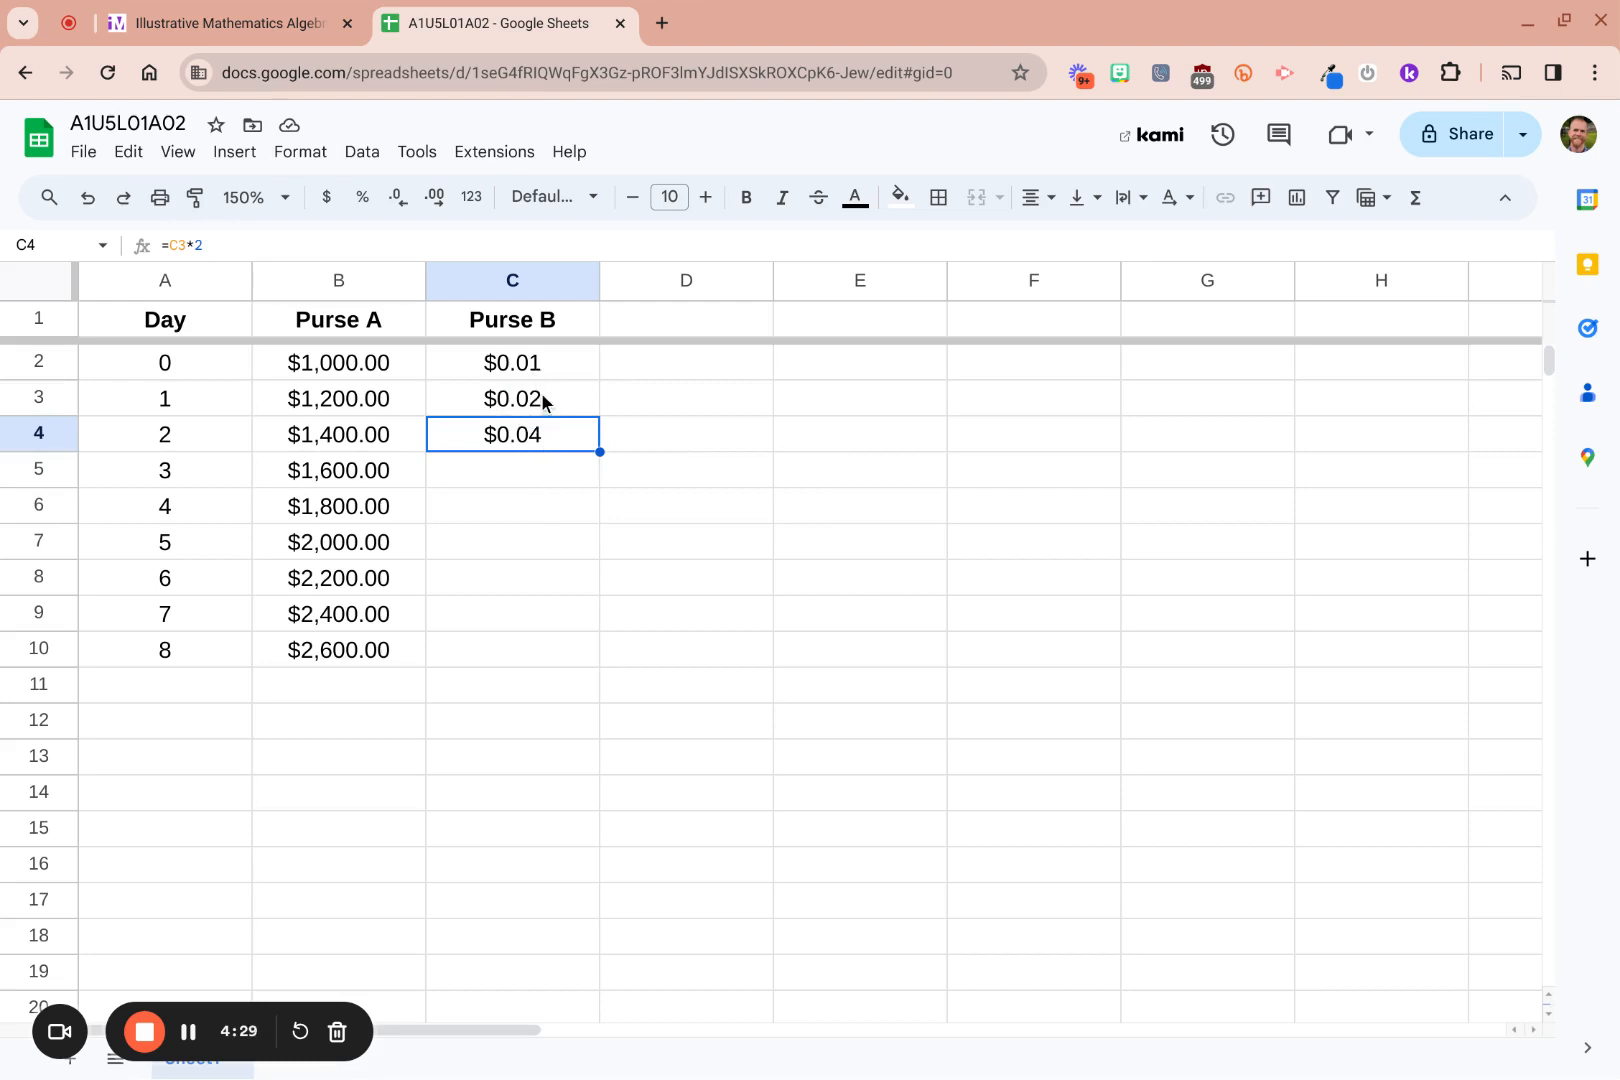
left_click(540, 392)
key("Up")
key("Down")
key("Down")
left_click_drag(597, 452, 592, 645)
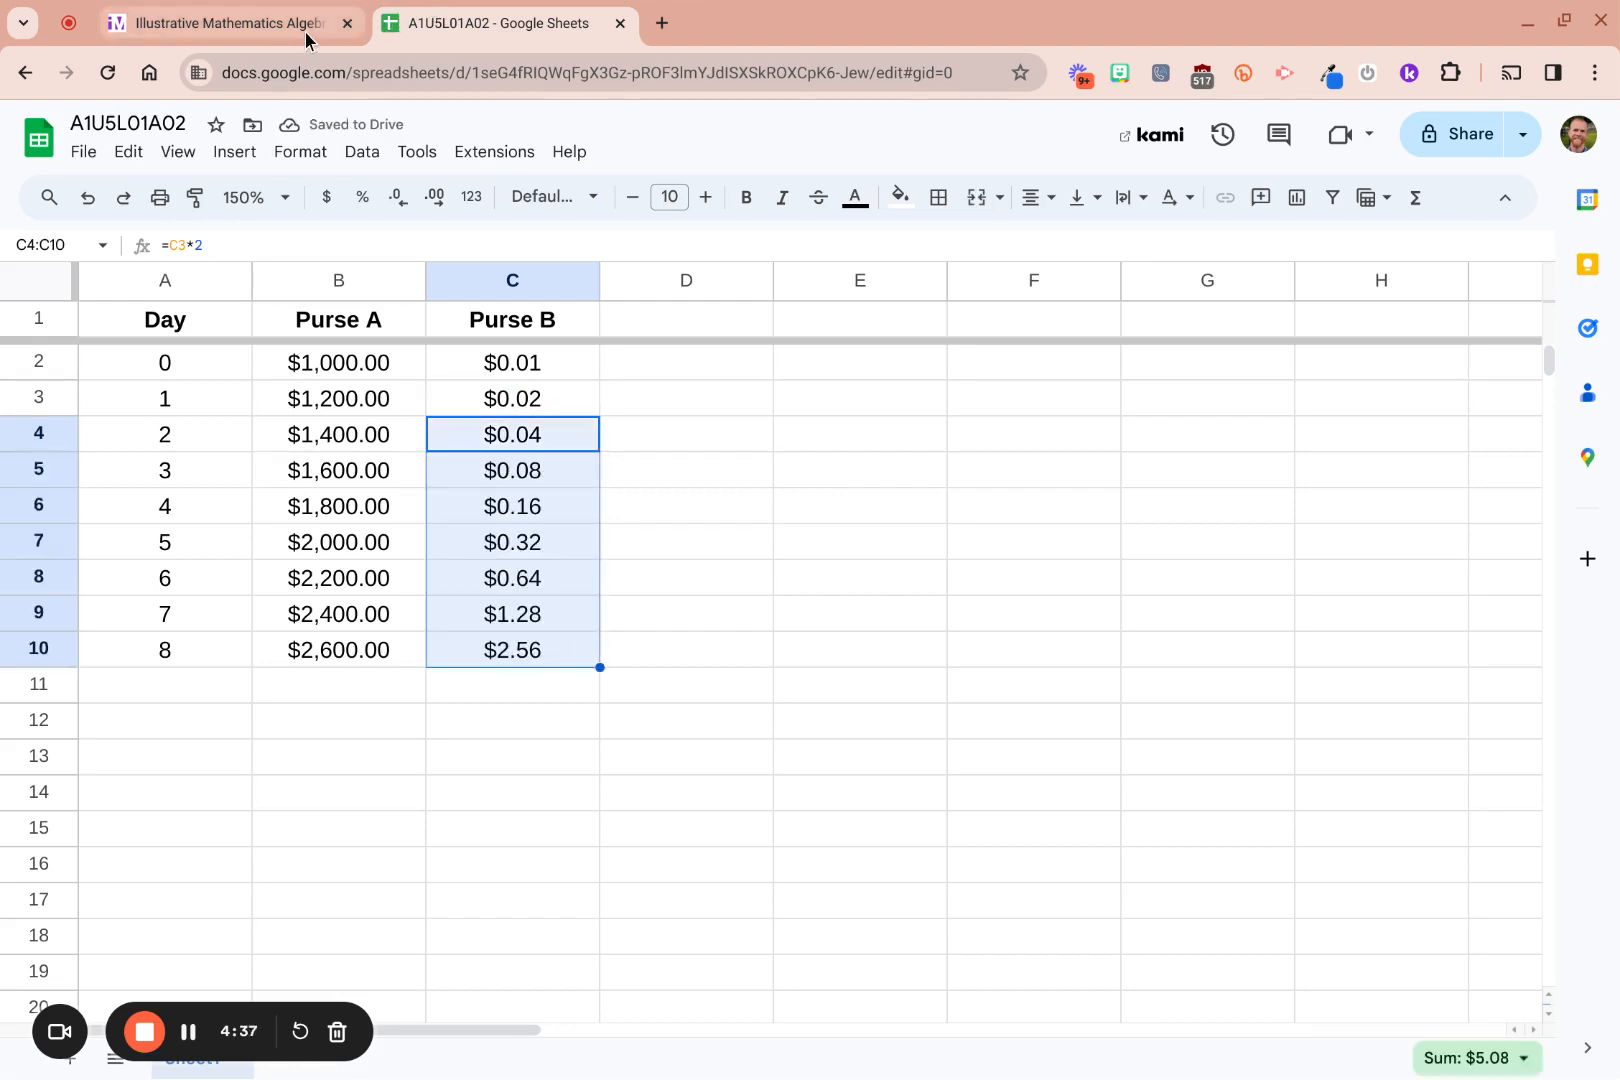
Reread the genie problem's questions on the Illustrative Mathematics page and return to the spreadsheet
left_click(225, 22)
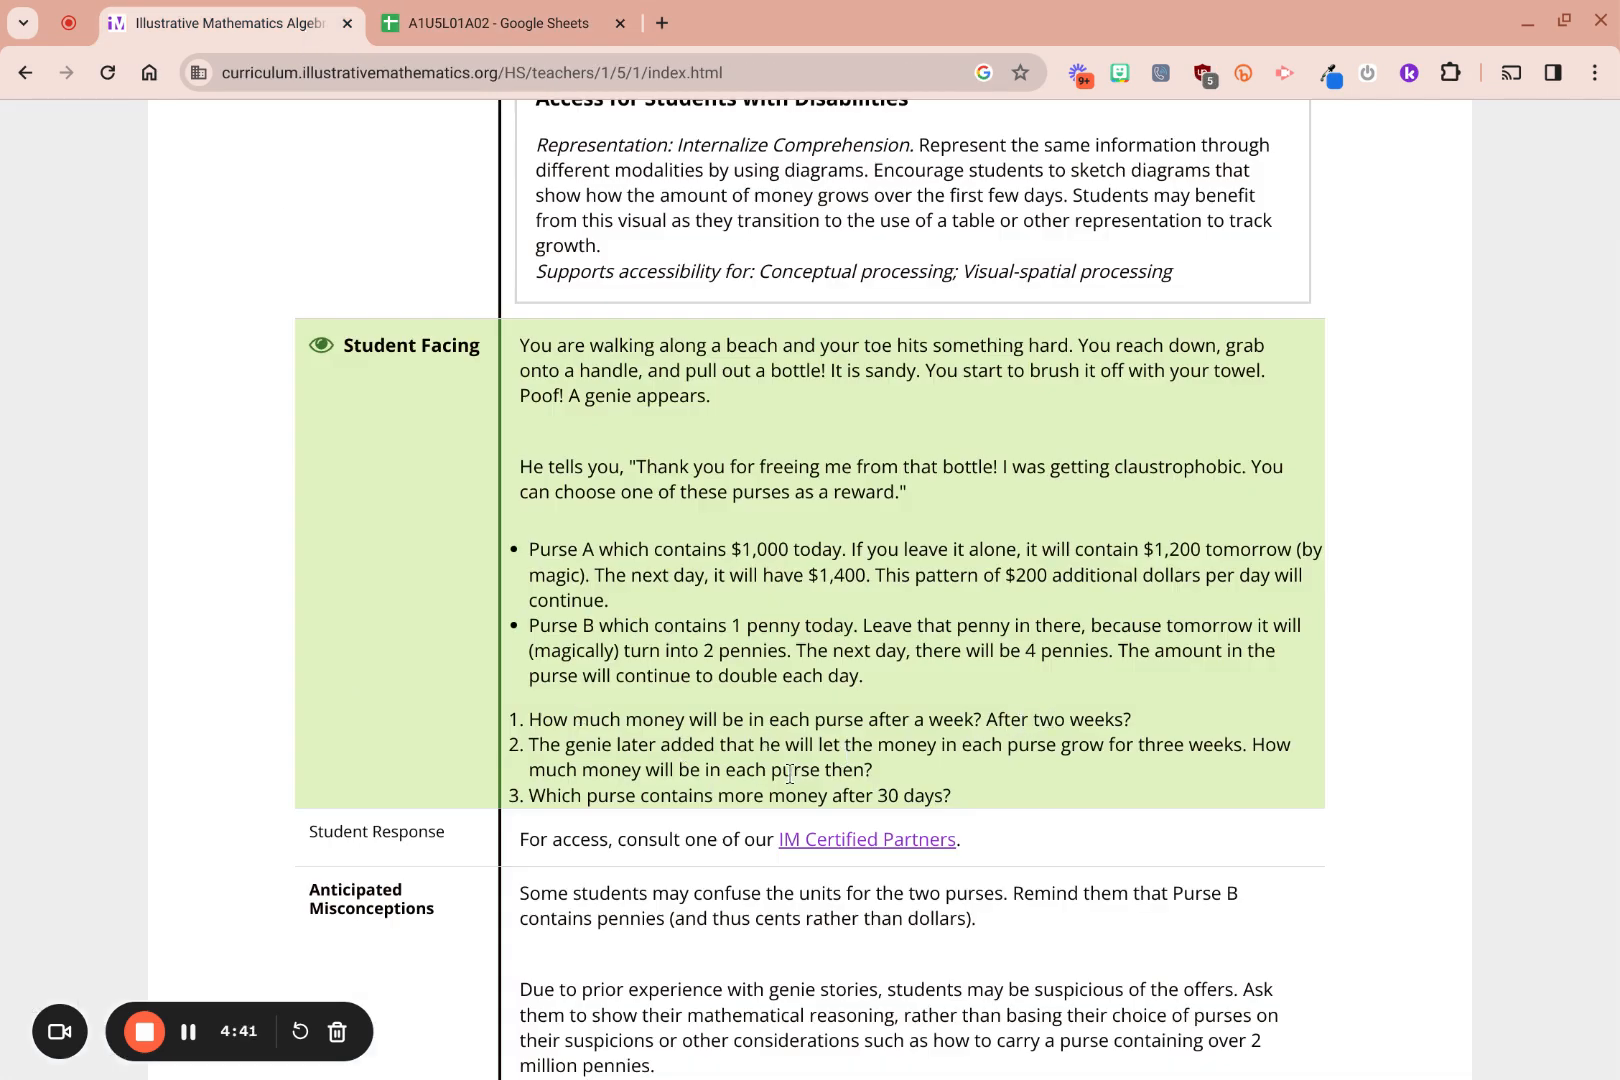
left_click(492, 12)
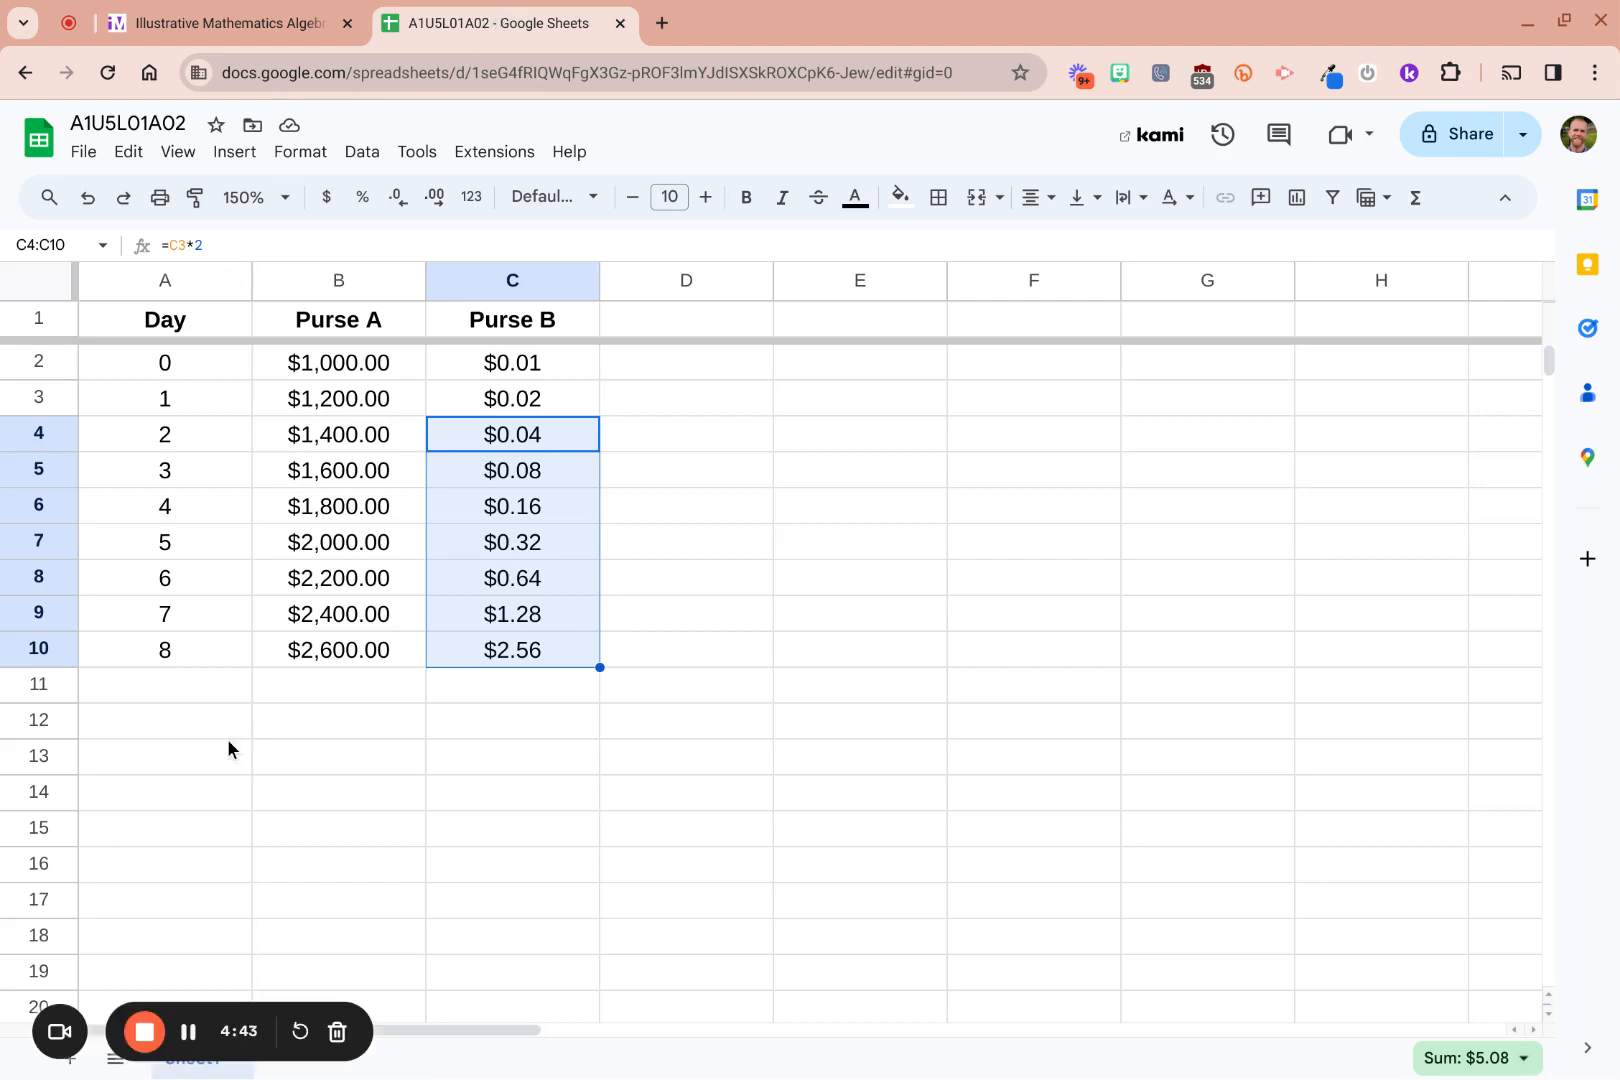
left_click(521, 953)
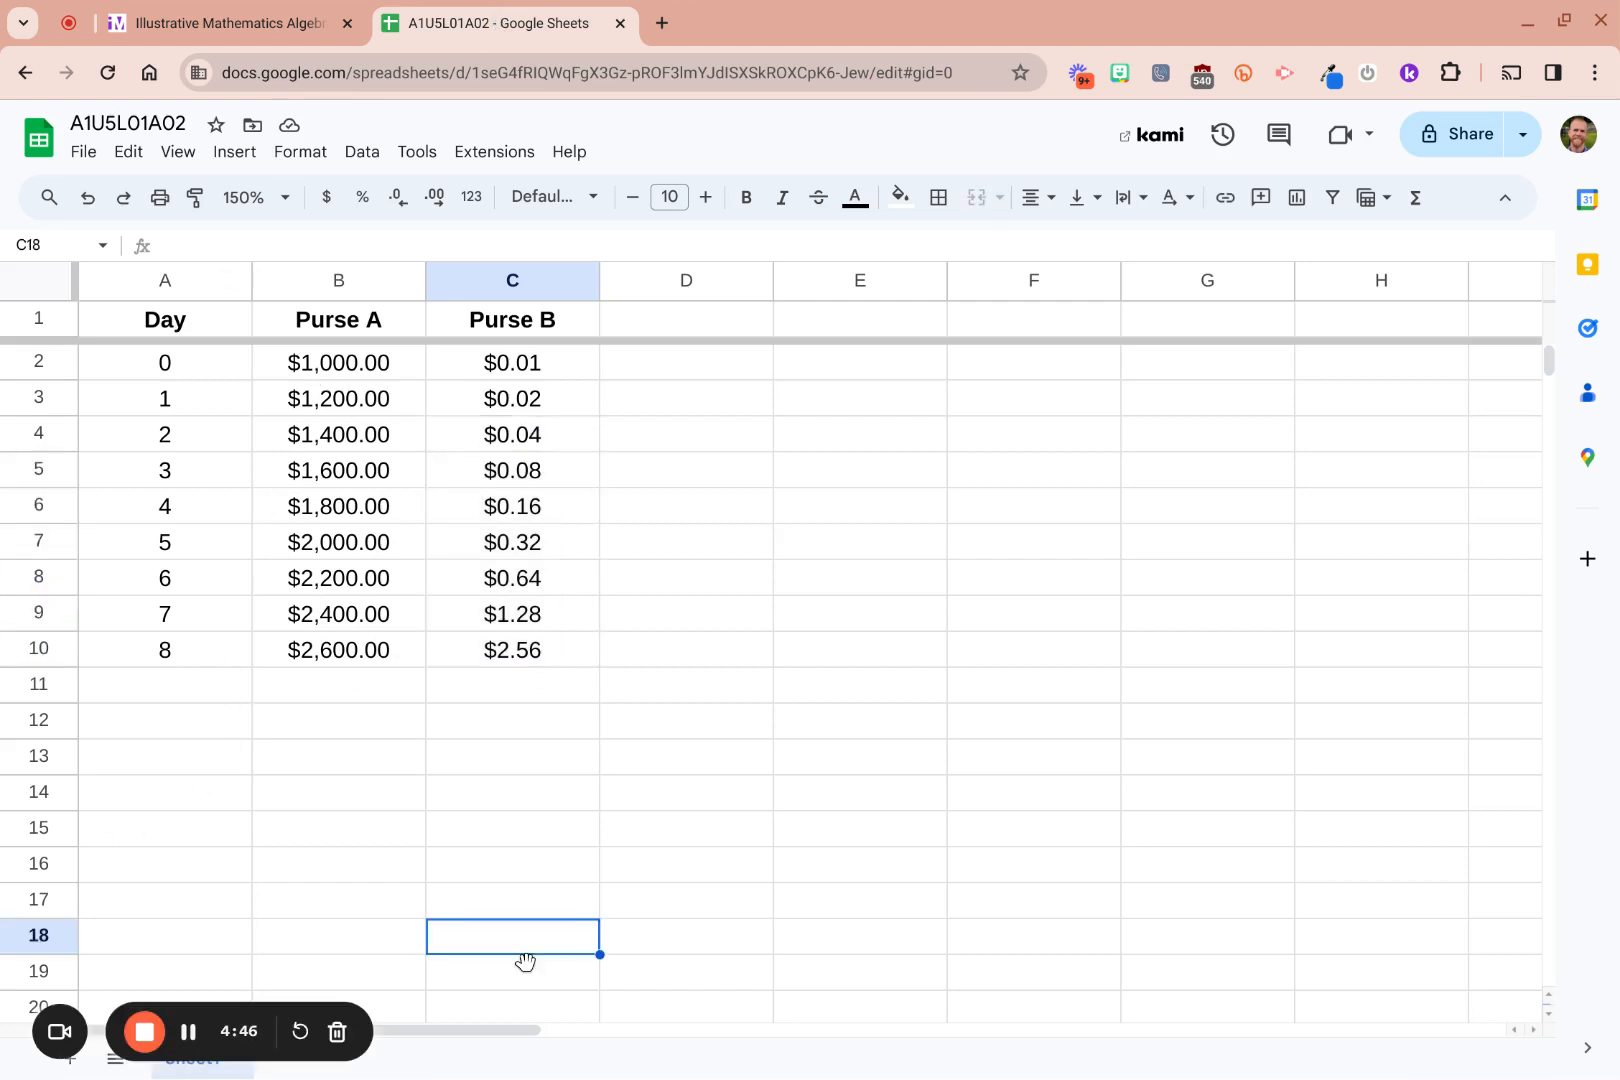